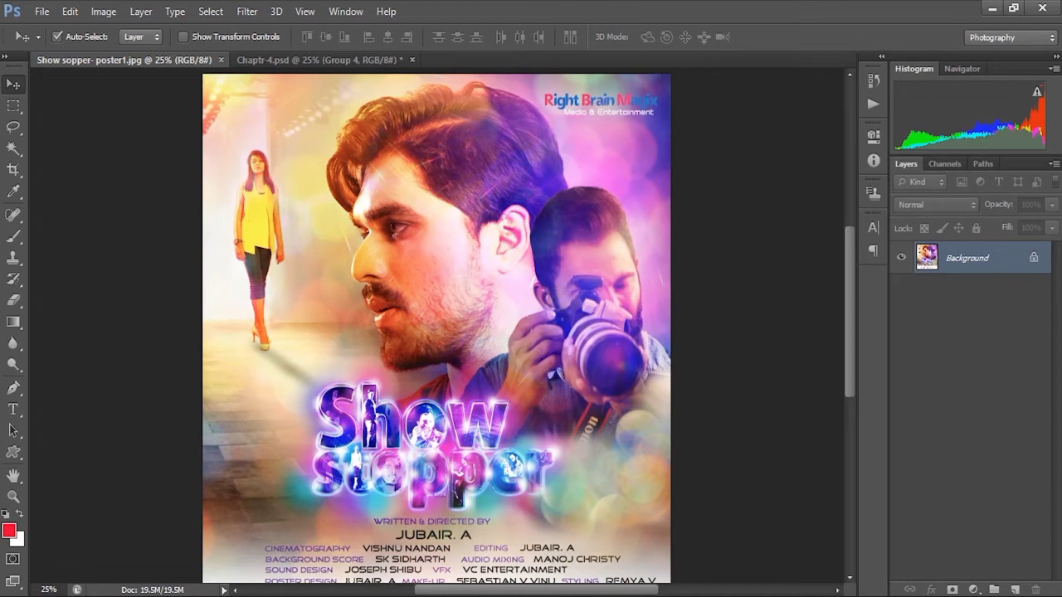
scroll(436, 325, down, 5)
scroll(437, 325, up, 5)
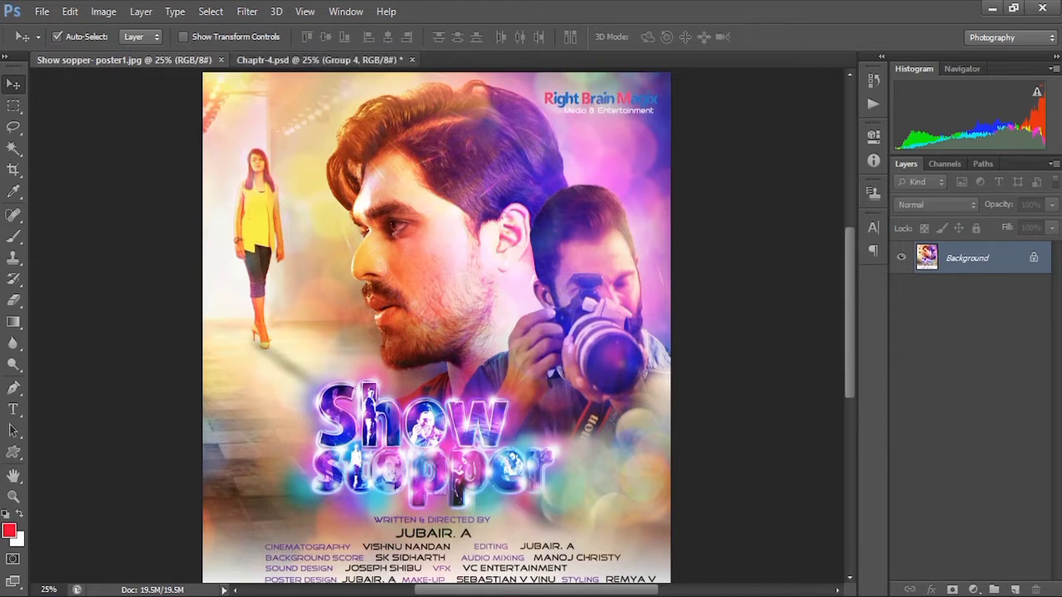
click(319, 60)
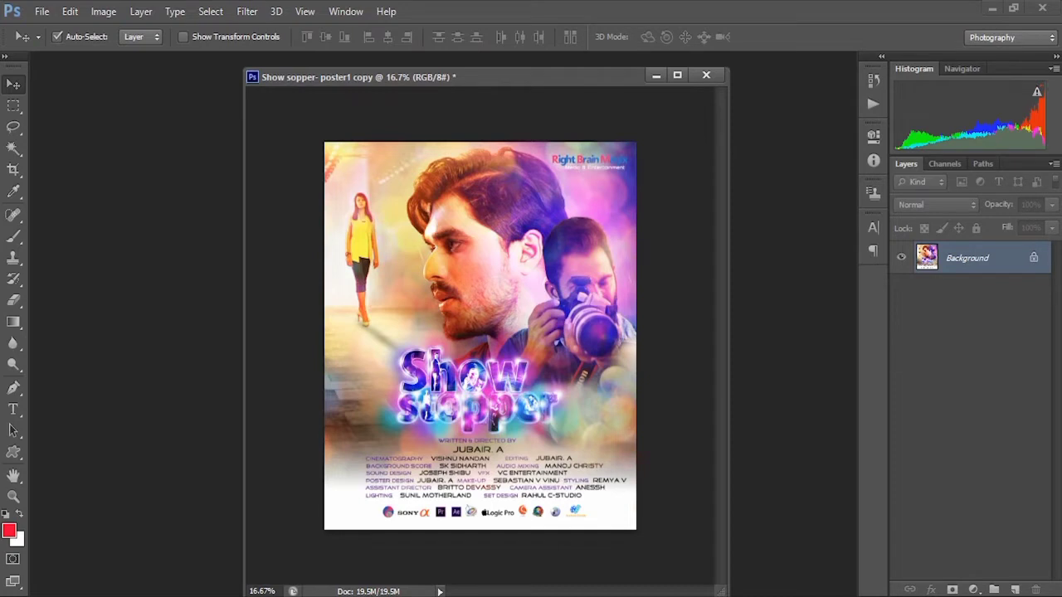
Add the text "Showstopper" at 300 pt across the poster, above the existing glowing title.
key(t)
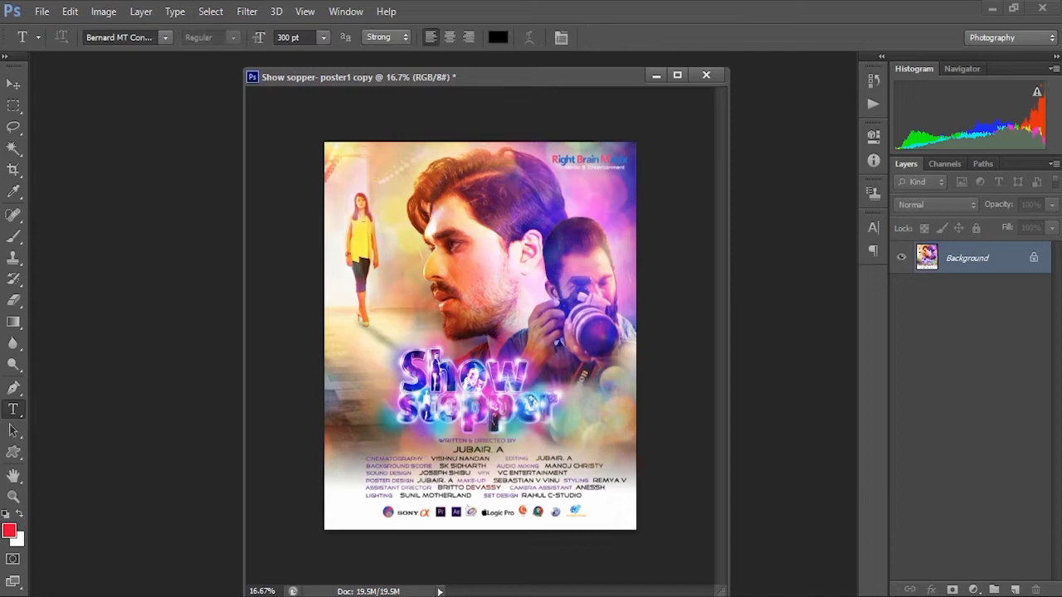
click(413, 314)
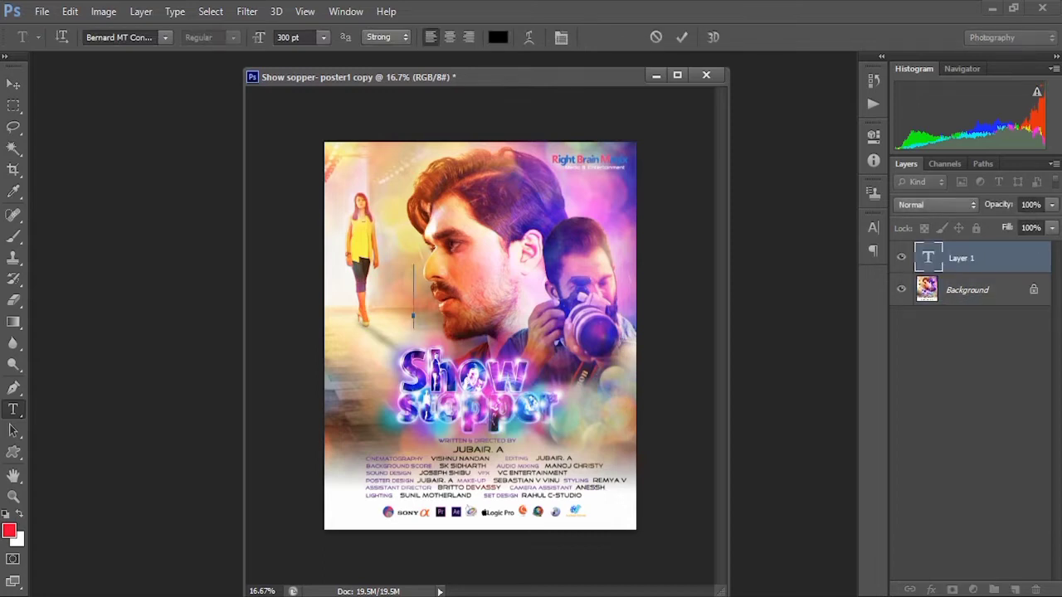
text(Sho)
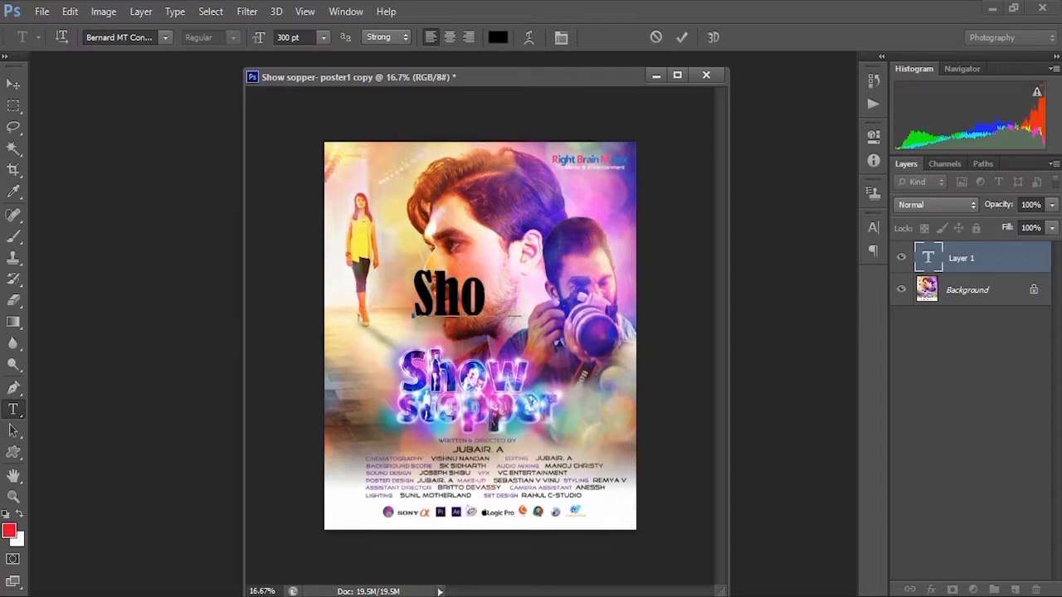
text(wst)
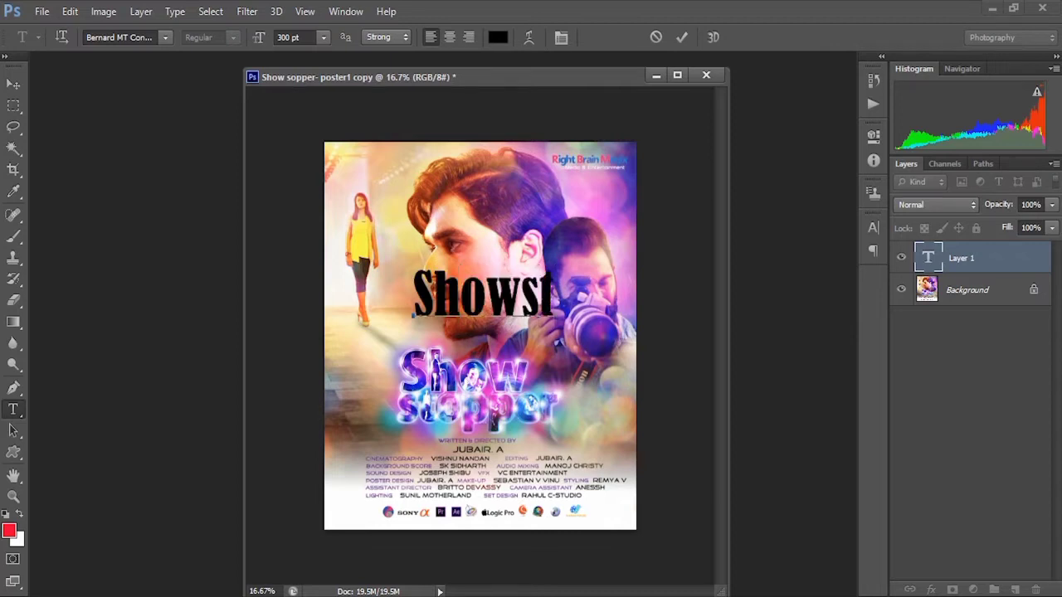
text(opper)
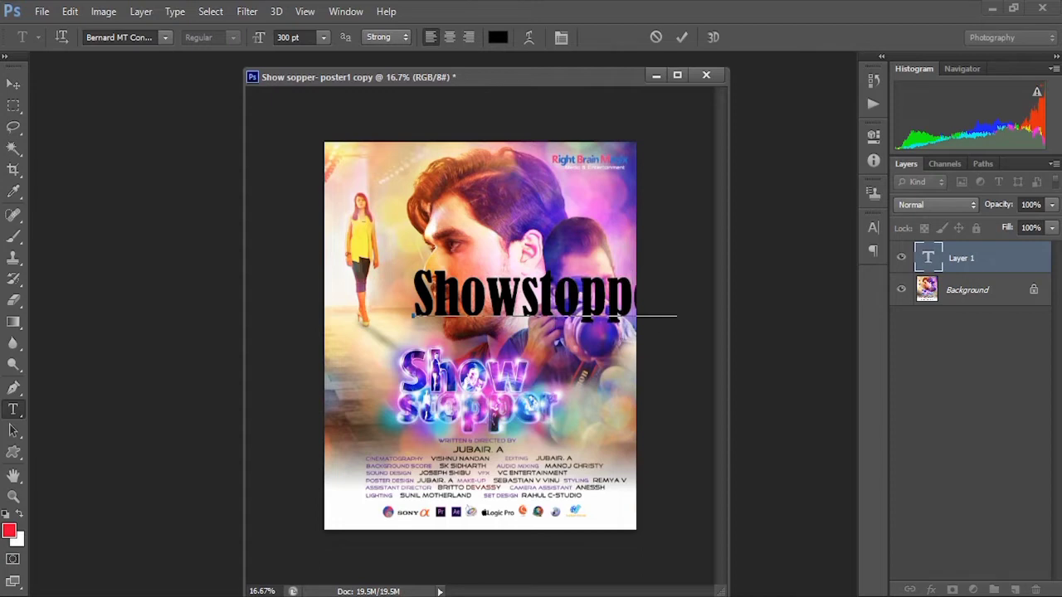
Change the font of "Showstopper" to Kozuka Gothic with style H, and break it so "stopper" sits on a second line.
drag(414, 294, 677, 296)
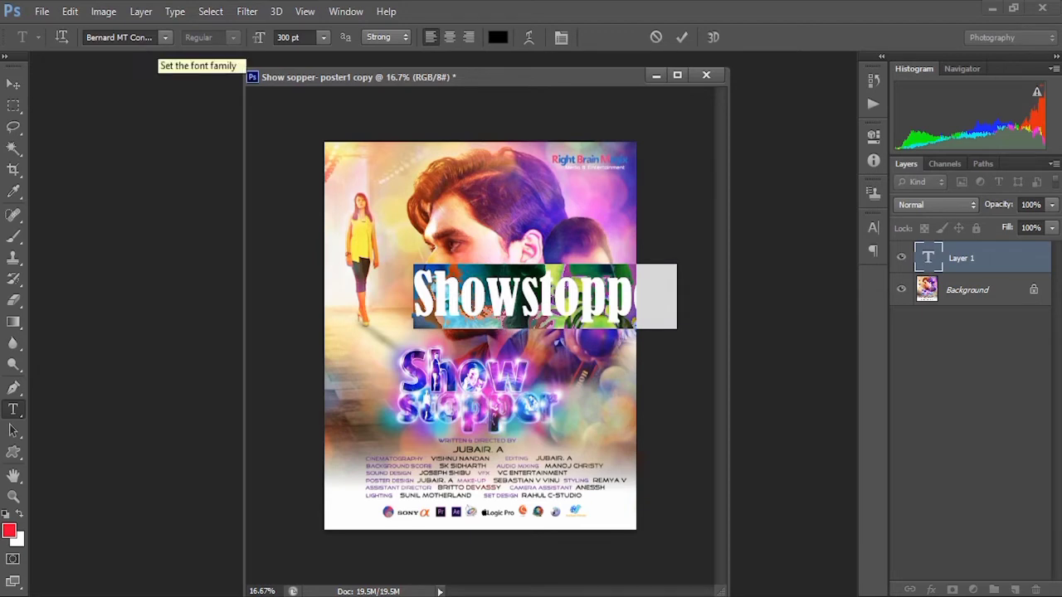
click(165, 37)
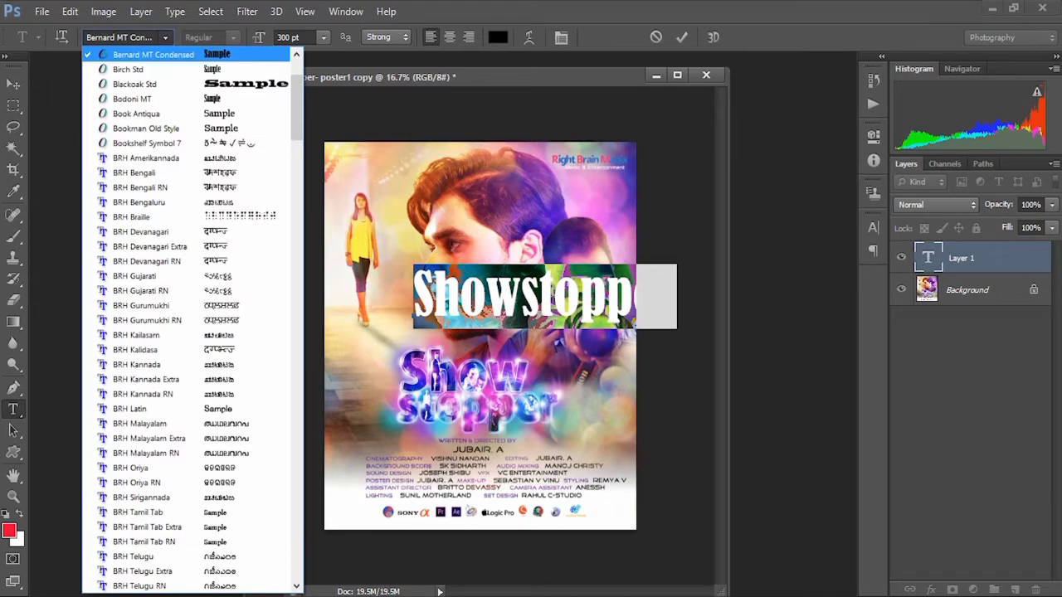
key(Escape)
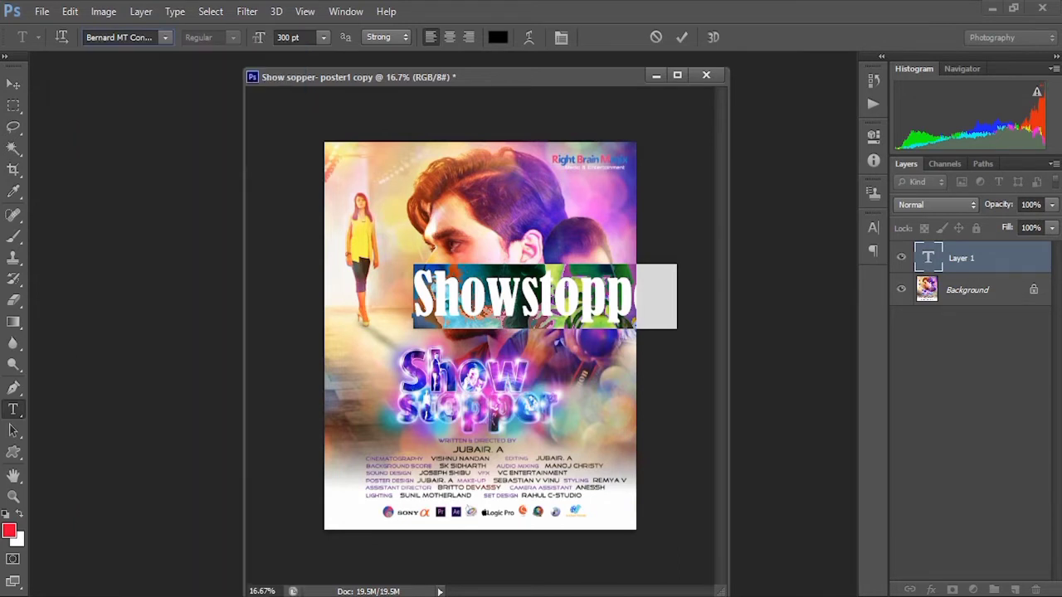
click(119, 38)
key(Down)
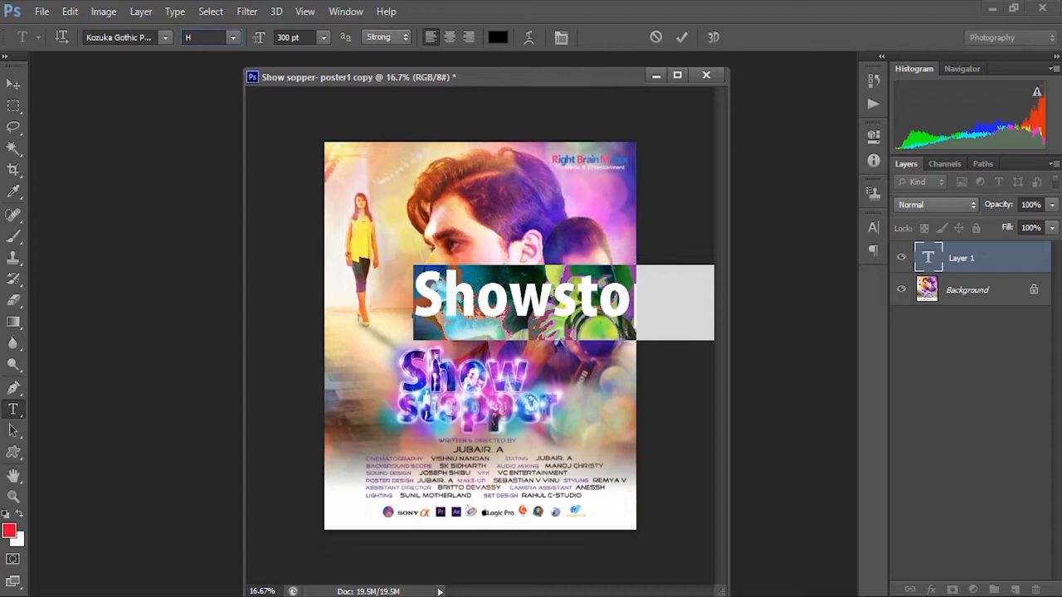
click(552, 300)
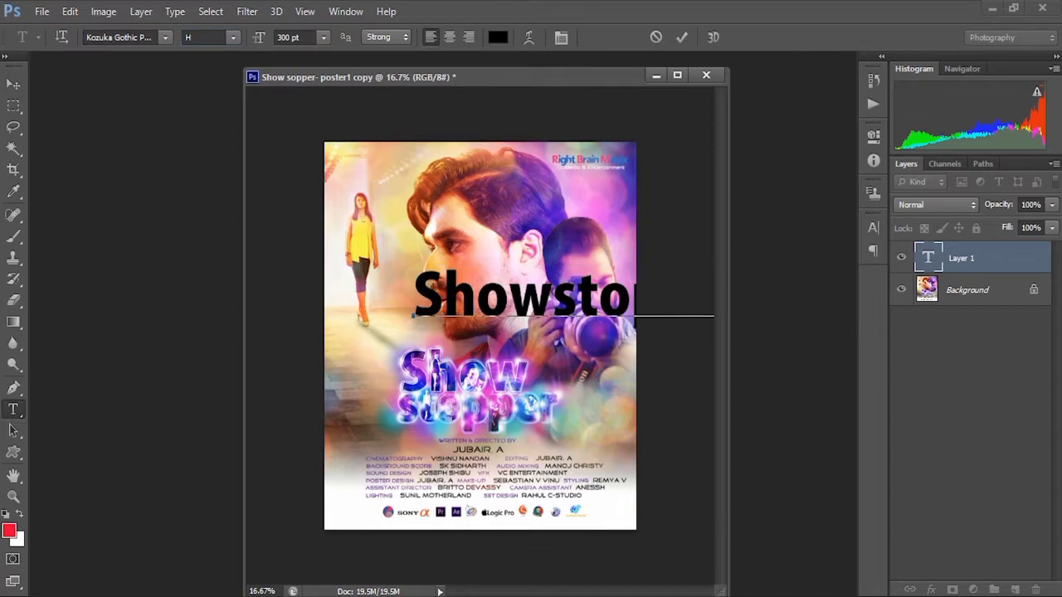
key(Return)
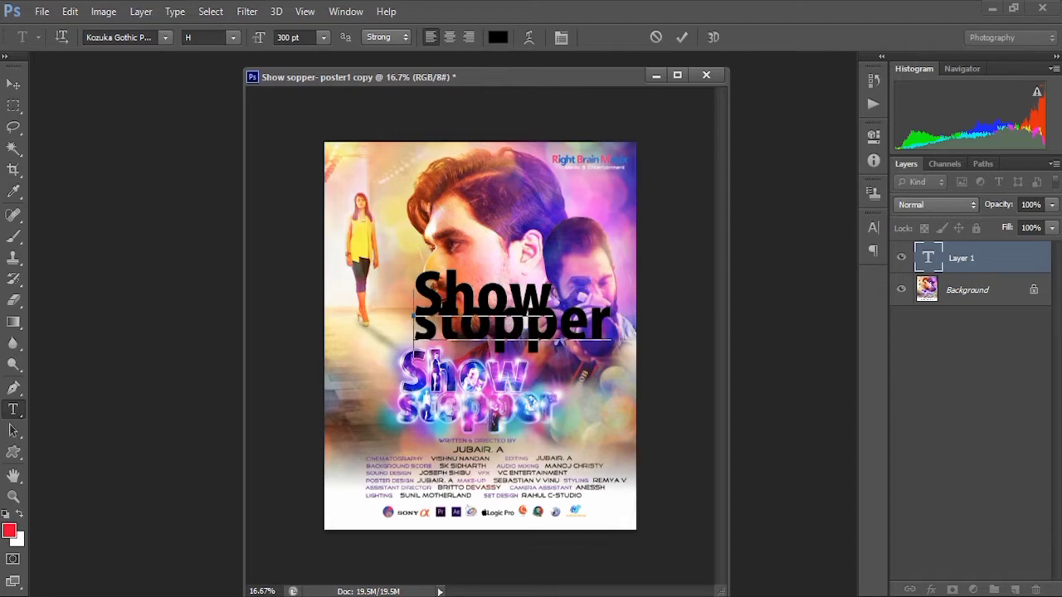
Set the leading of the second title line, "stopper", to 150 pt.
key(shift+Right)
key(shift+Right)
key(shift+Right)
key(shift+Right)
key(shift+Right)
key(shift+Right)
key(shift+Right)
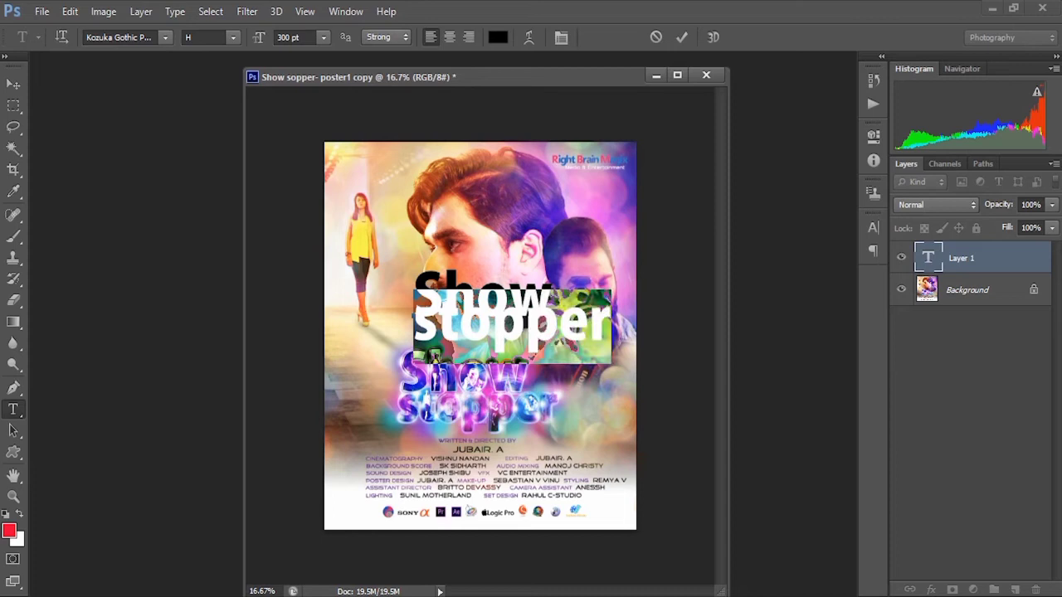
key(Right)
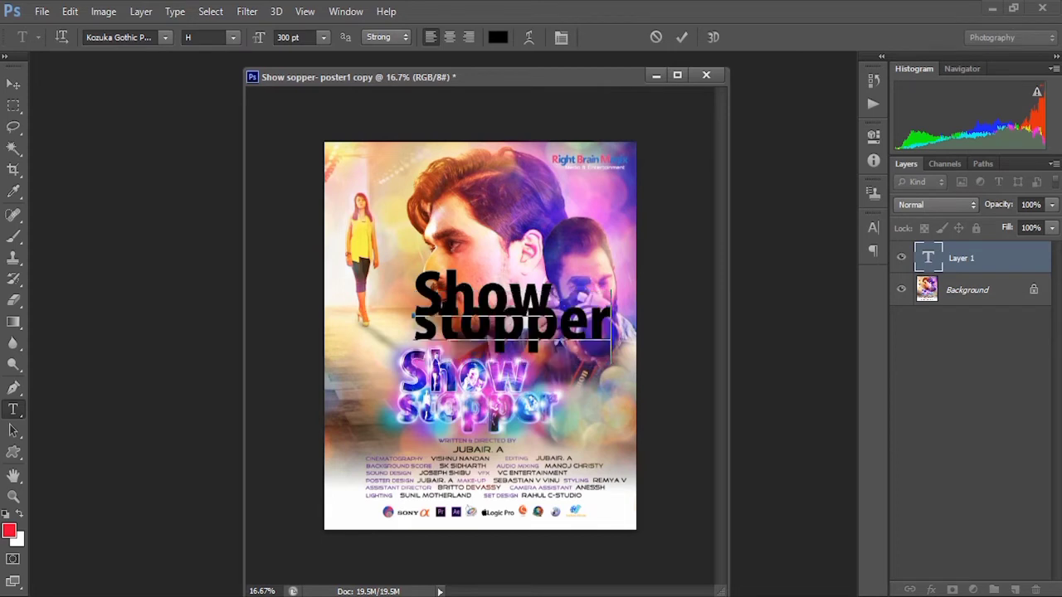
key(Home)
key(shift+Right)
key(shift+Right)
key(shift+Right)
key(shift+Right)
key(shift+Right)
key(shift+Right)
key(shift+Right)
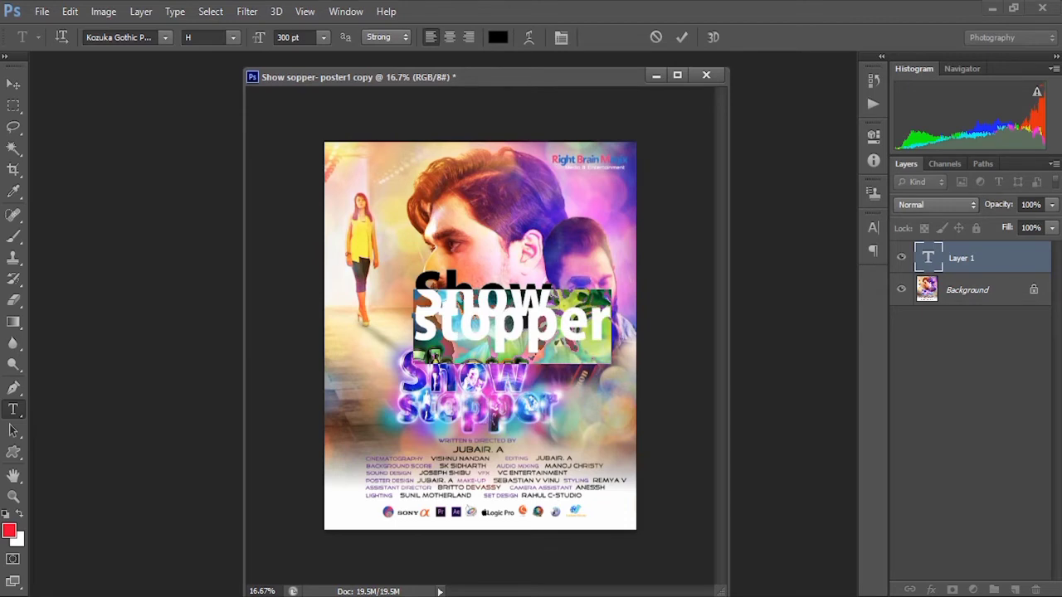
click(560, 36)
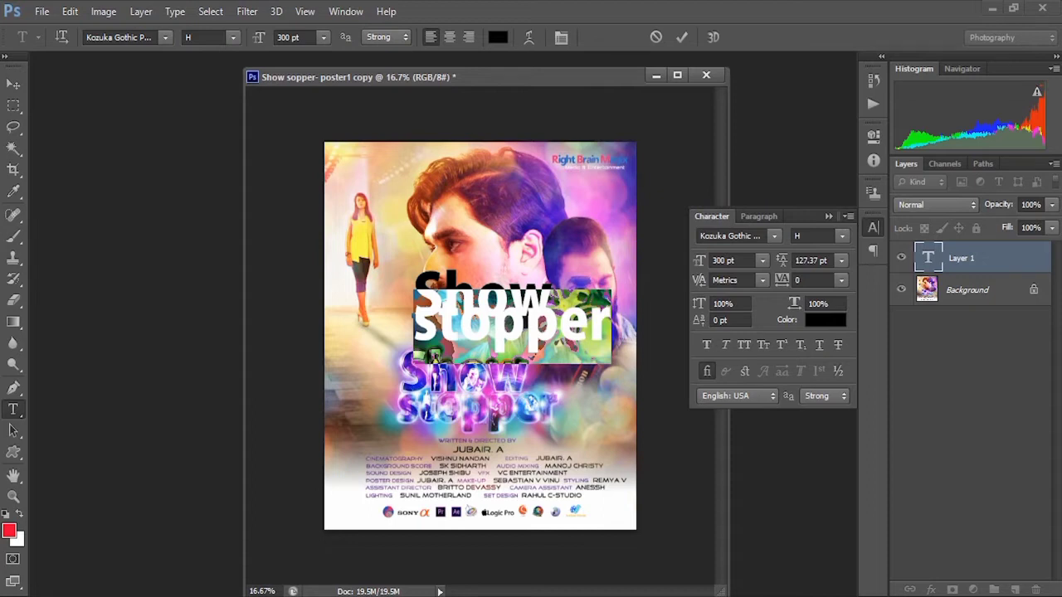
drag(831, 261, 794, 260)
text(150)
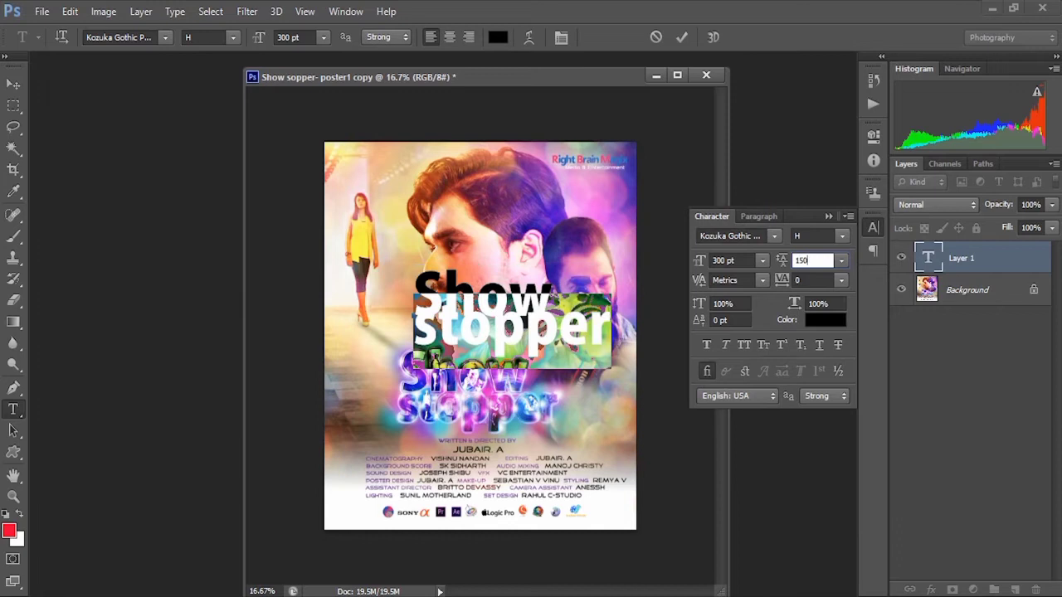
key(Return)
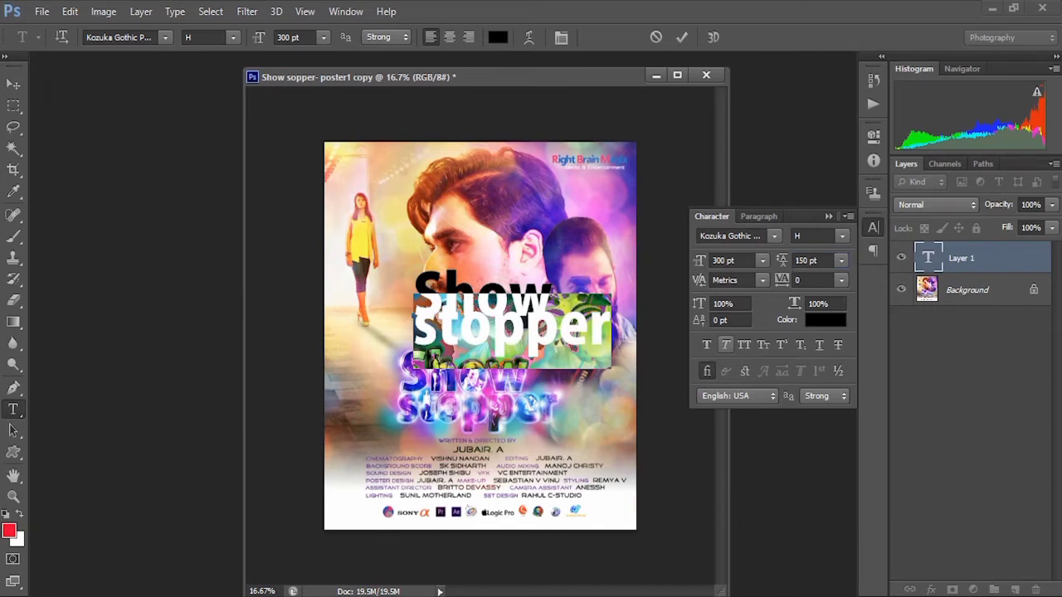
Reduce the font size of the word "stopper" to 242 pt and commit the text.
click(525, 326)
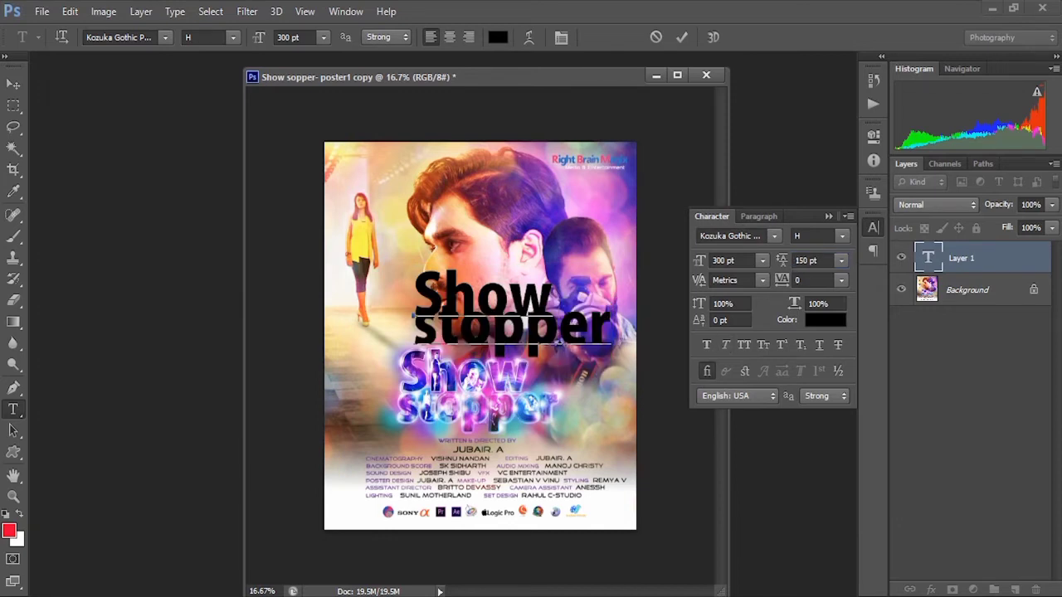
click(415, 331)
drag(414, 331, 611, 332)
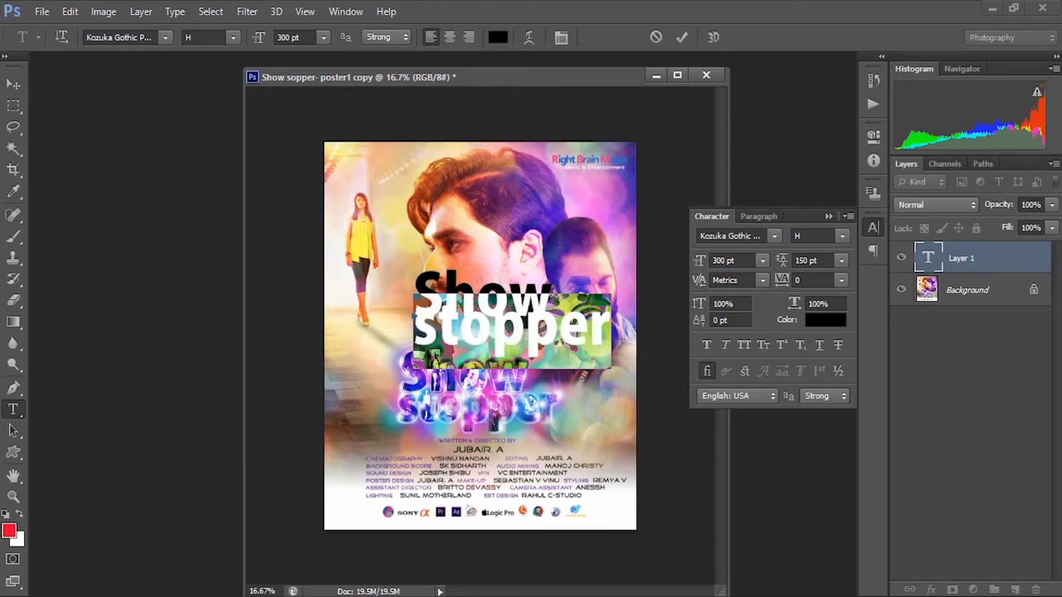
double_click(290, 37)
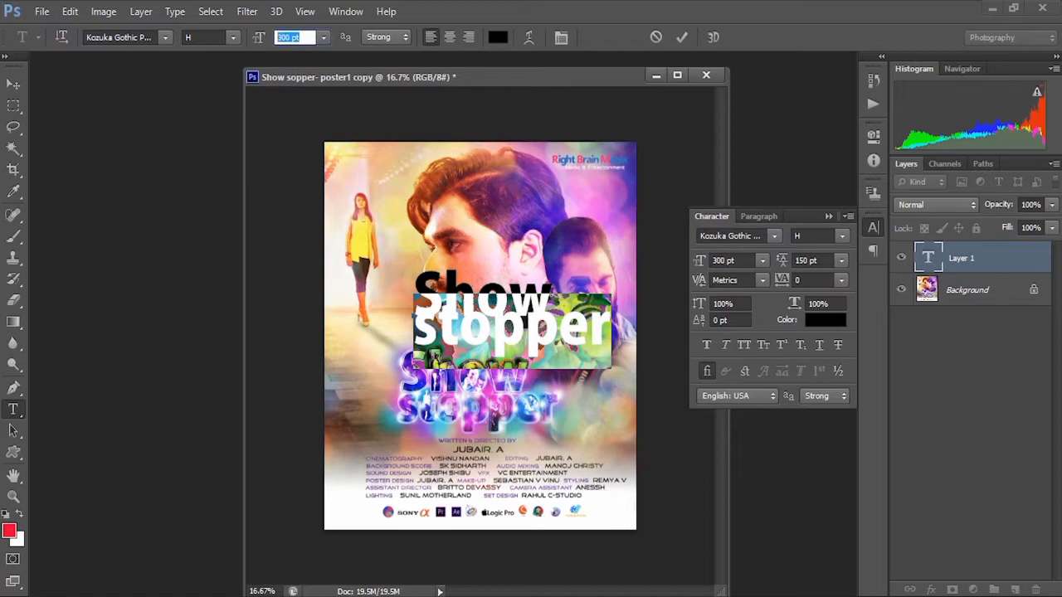
text(242)
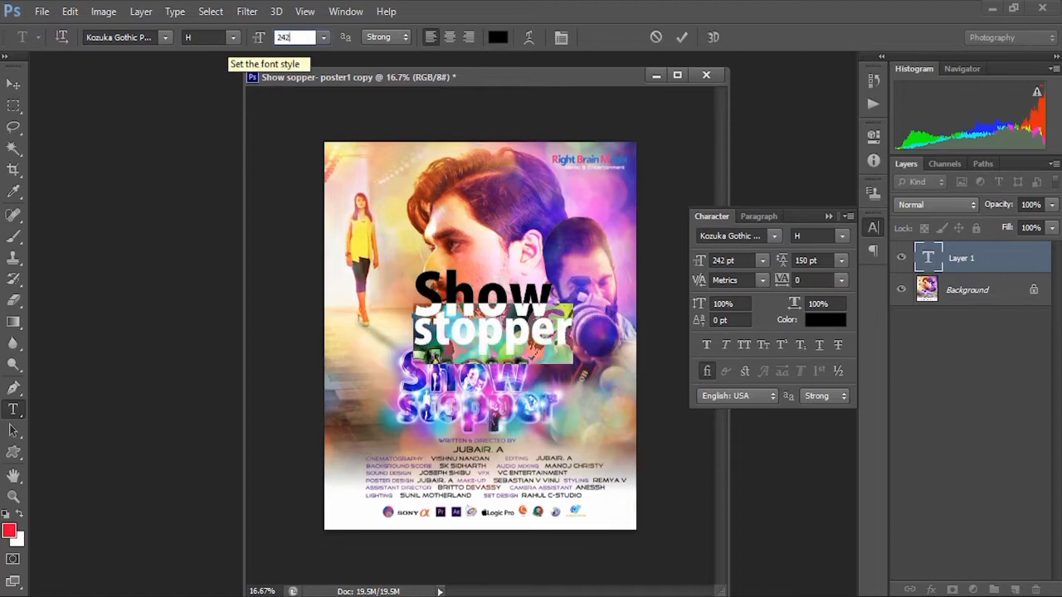
key(Return)
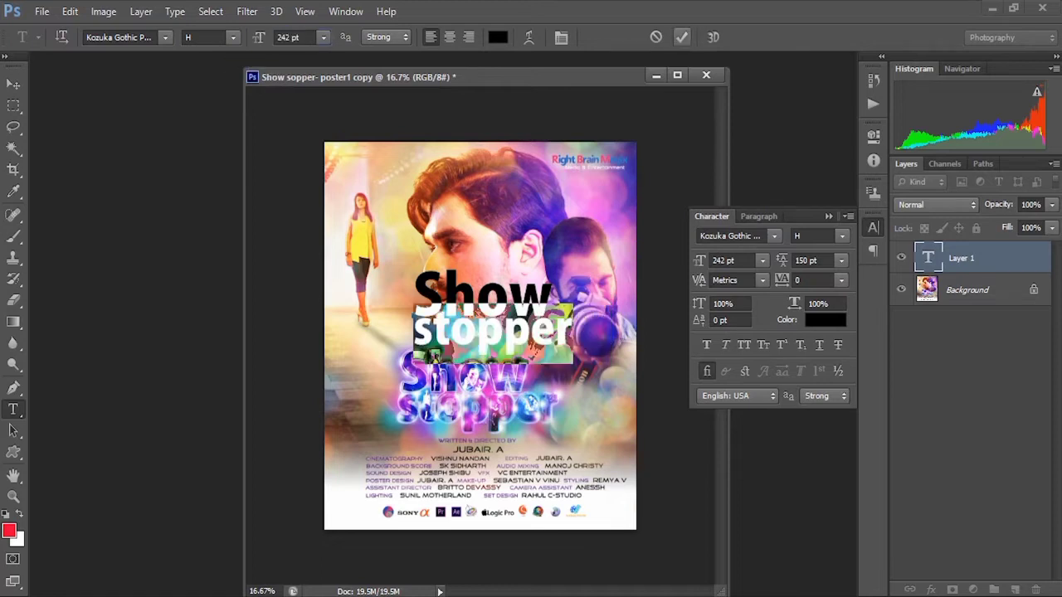
click(681, 36)
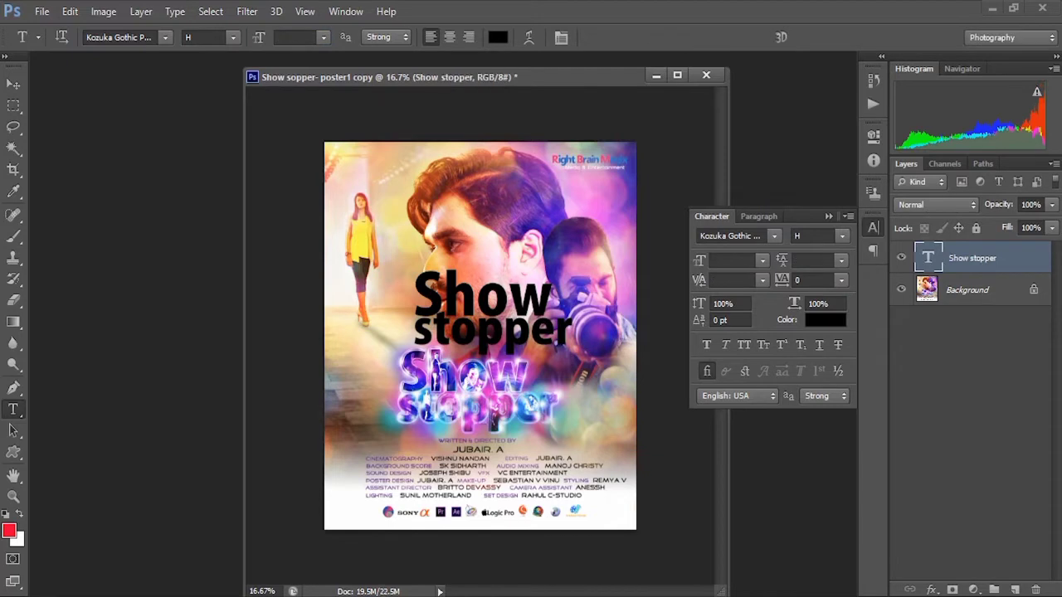
Move the new black title exactly over the poster's existing glowing title and close the character settings.
key(v)
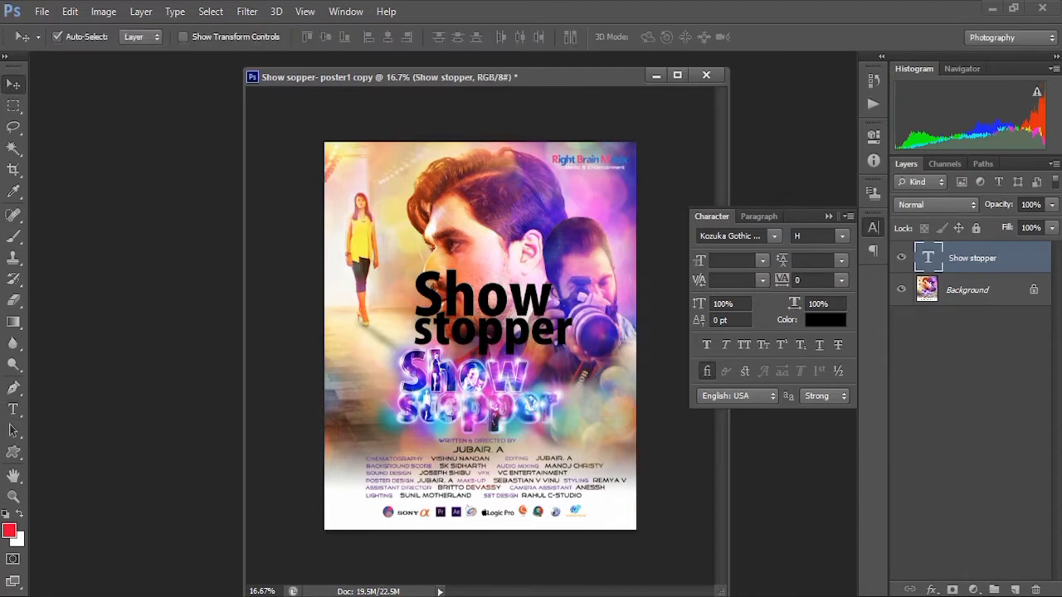
drag(437, 276, 423, 328)
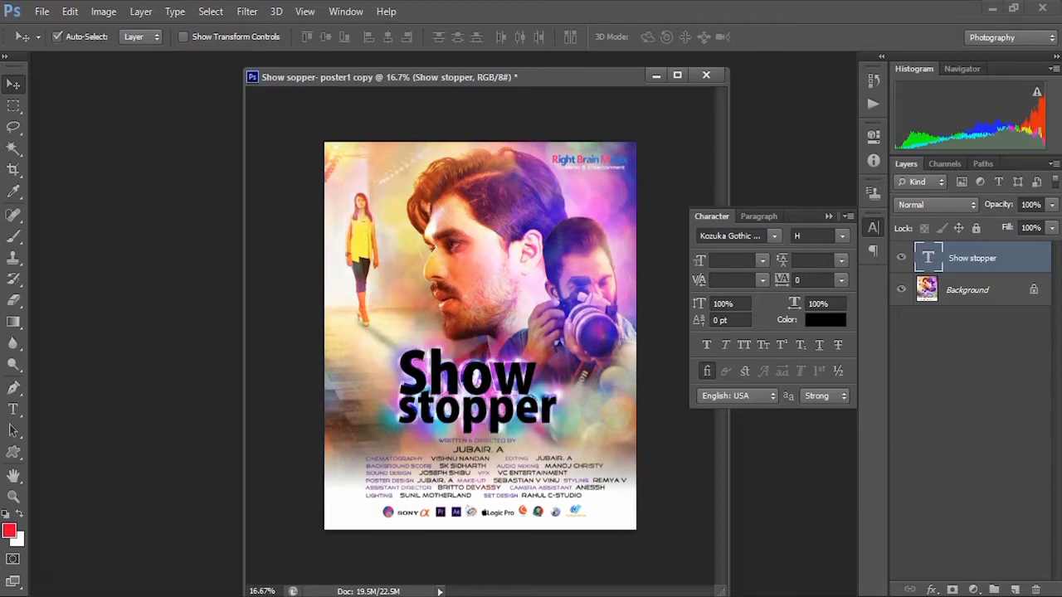
key(Right)
key(Up)
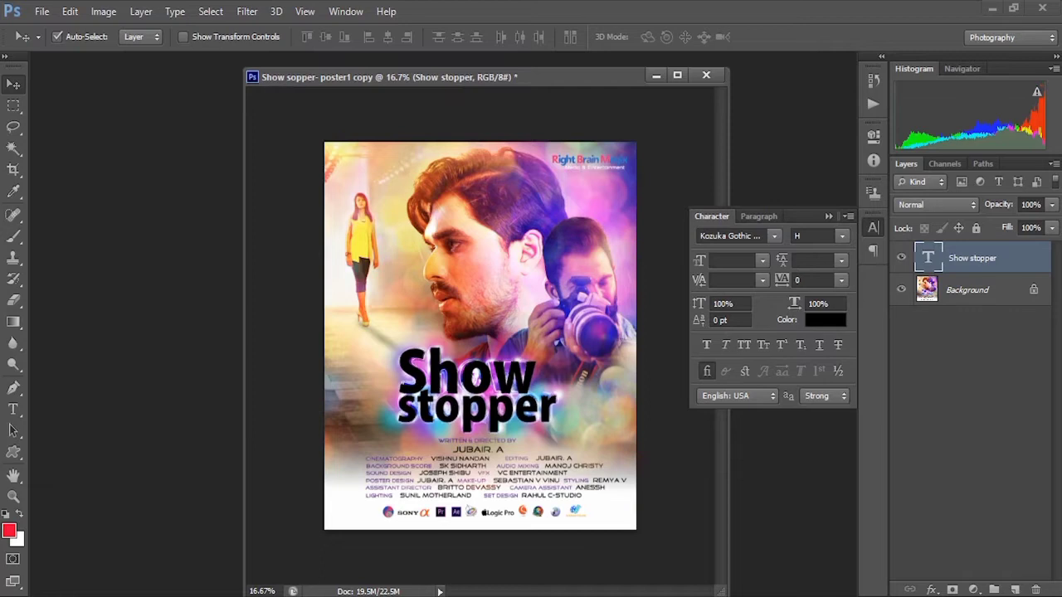
click(828, 216)
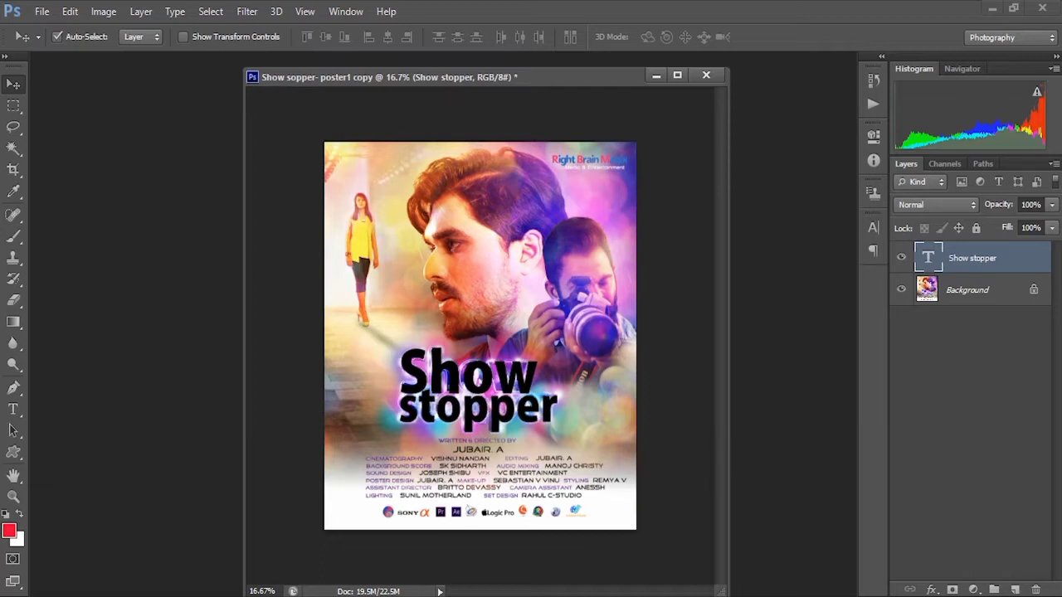
Hide the Background layer and open the blending options of the "Show stopper" text layer, keeping the title in view.
click(901, 289)
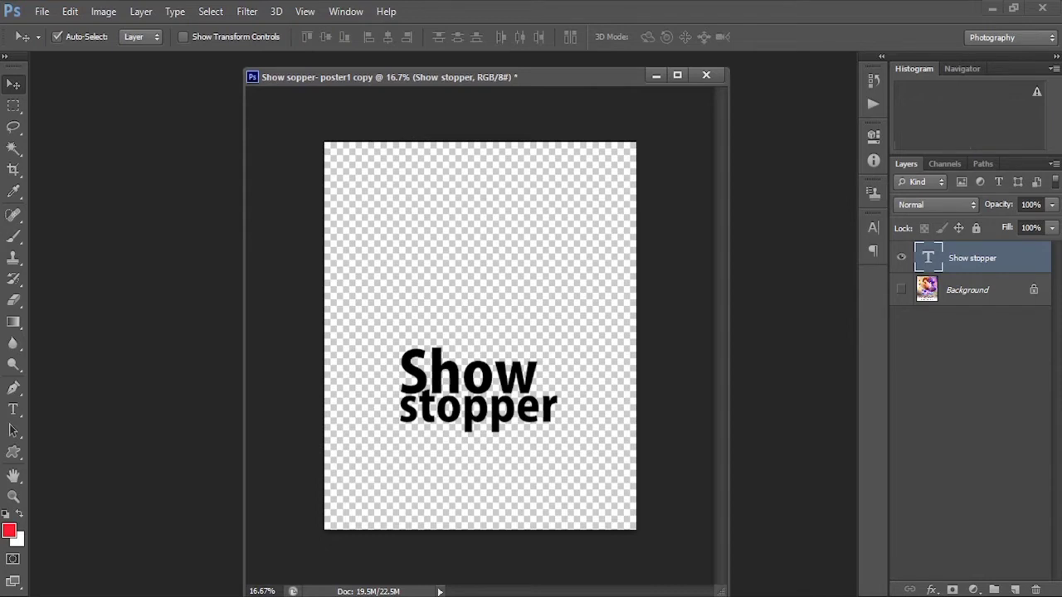
right_click(969, 258)
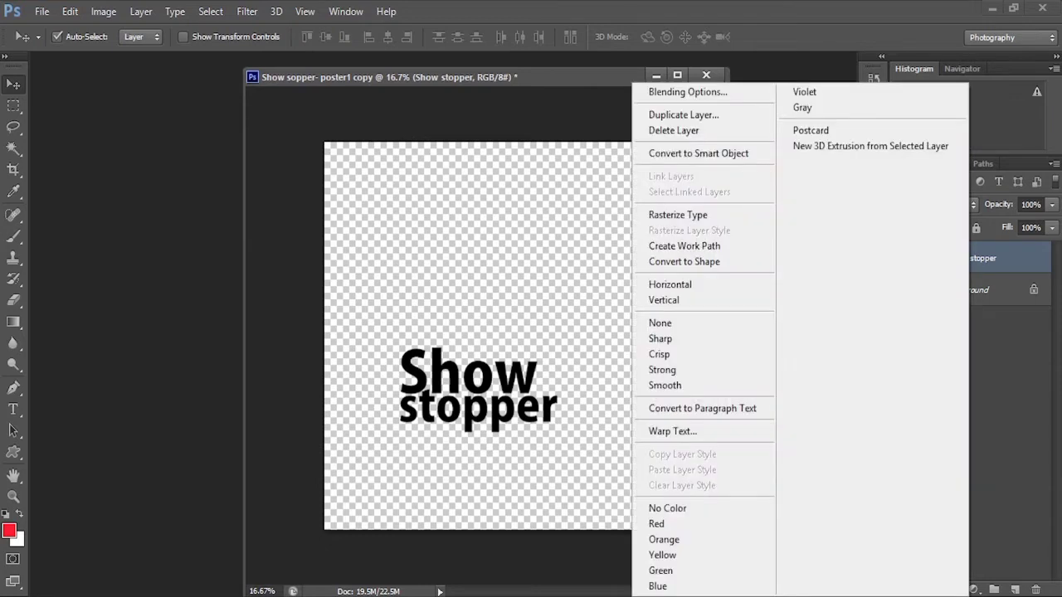
click(688, 92)
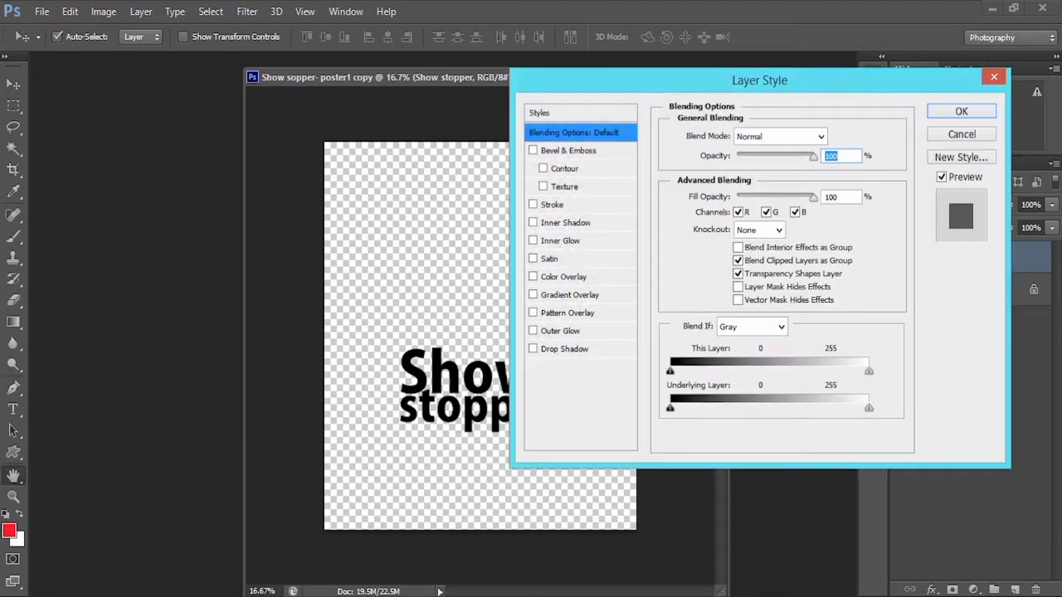
drag(701, 80, 830, 107)
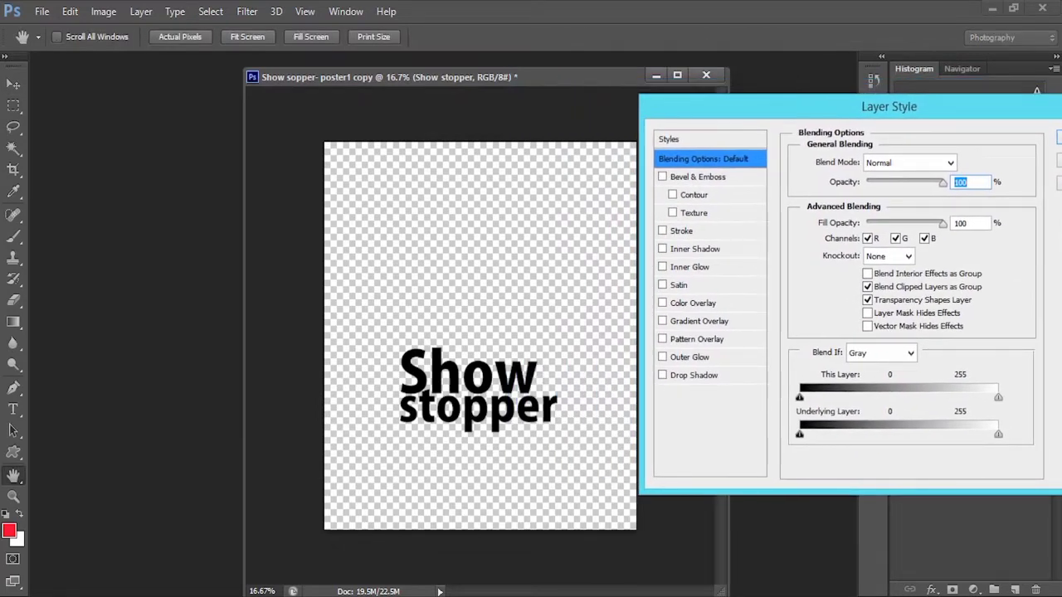
Add a Bevel & Emboss effect to the title using the Outer Bevel style.
click(663, 176)
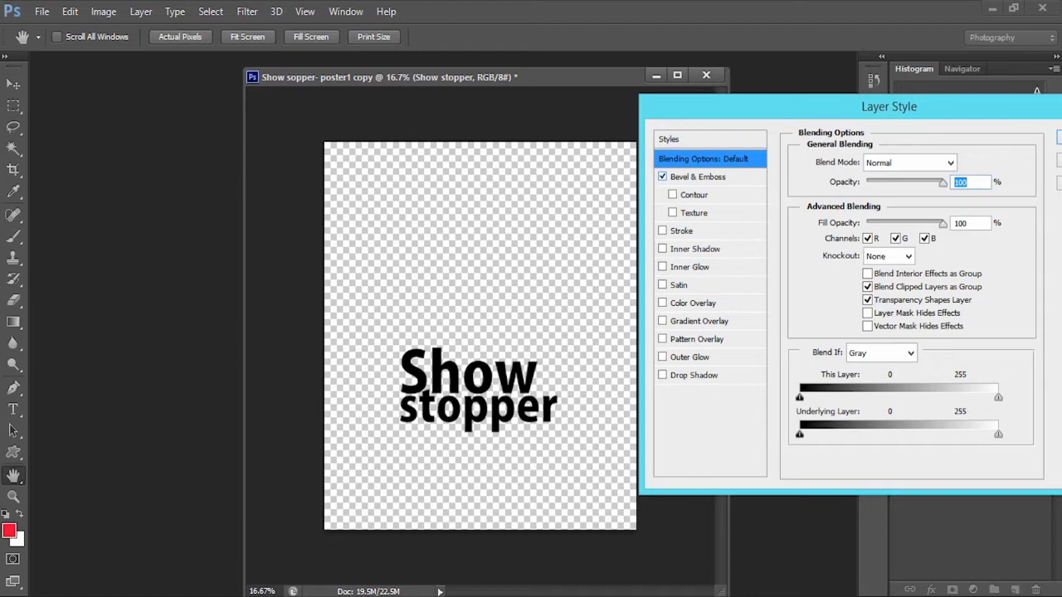
click(697, 177)
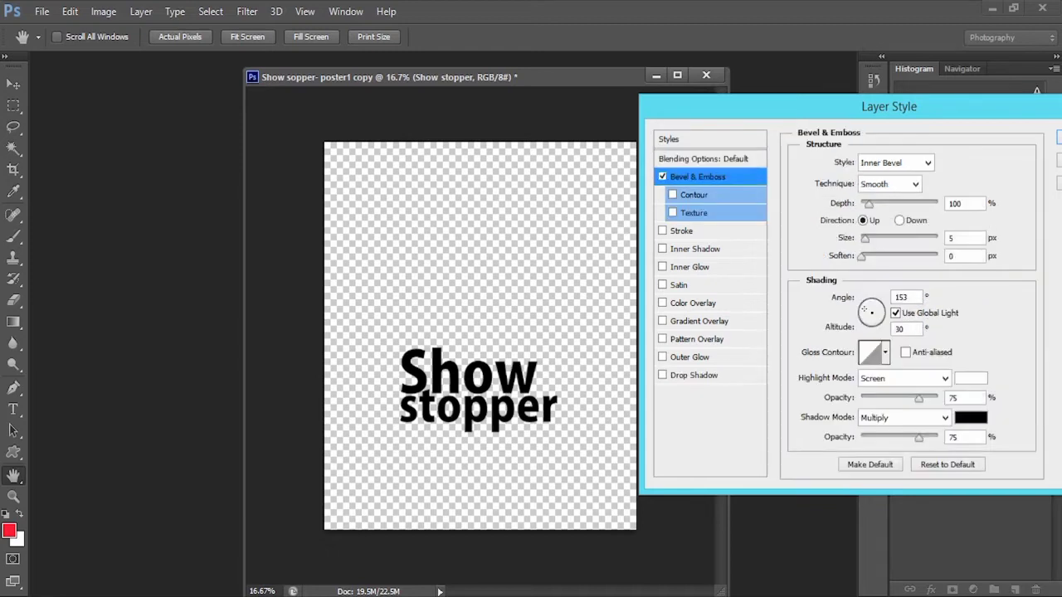
click(896, 163)
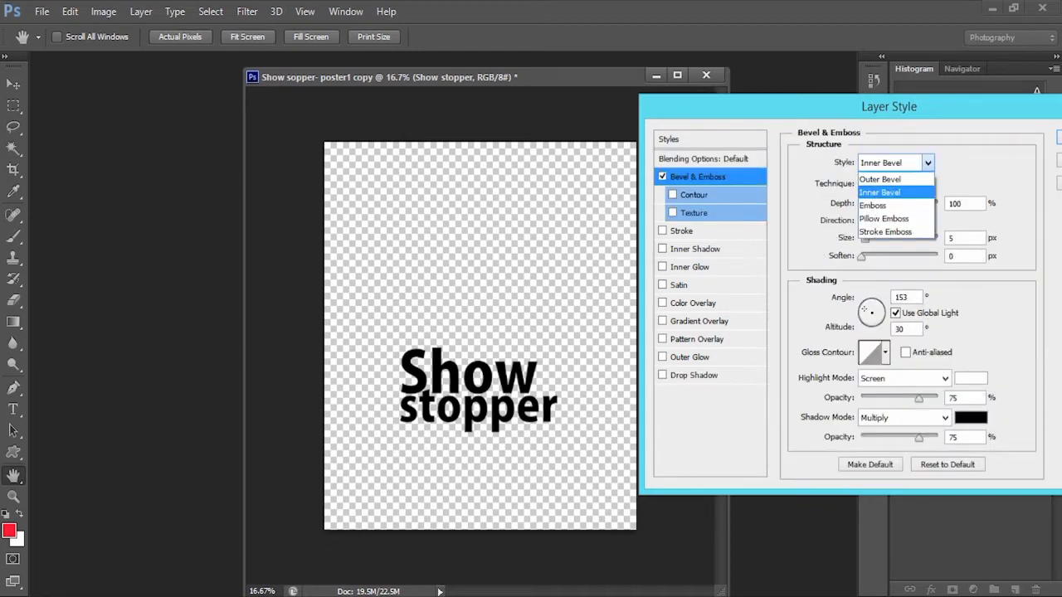
click(880, 180)
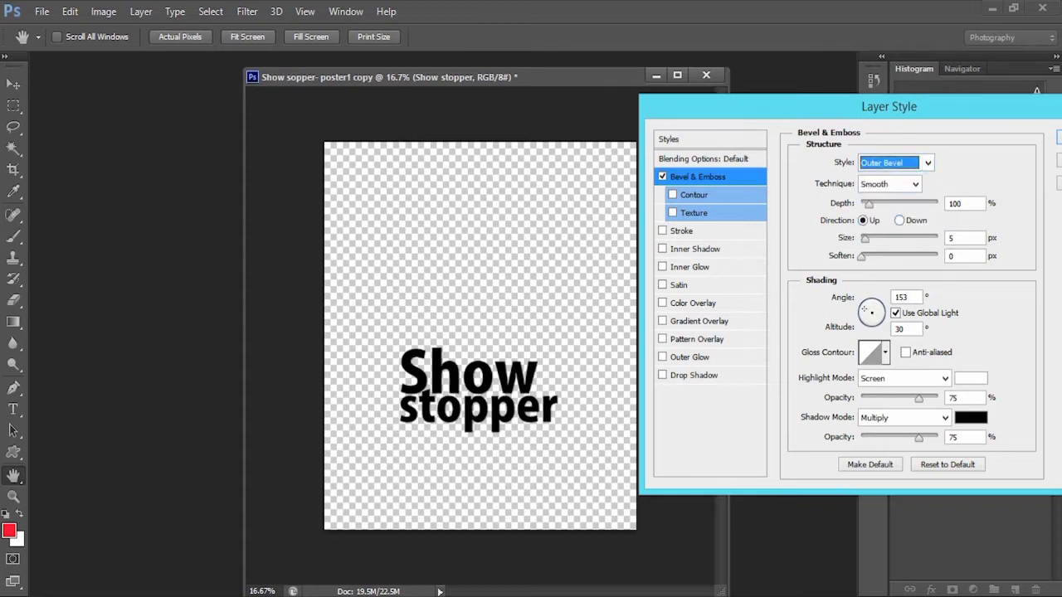
click(962, 238)
drag(889, 106, 883, 81)
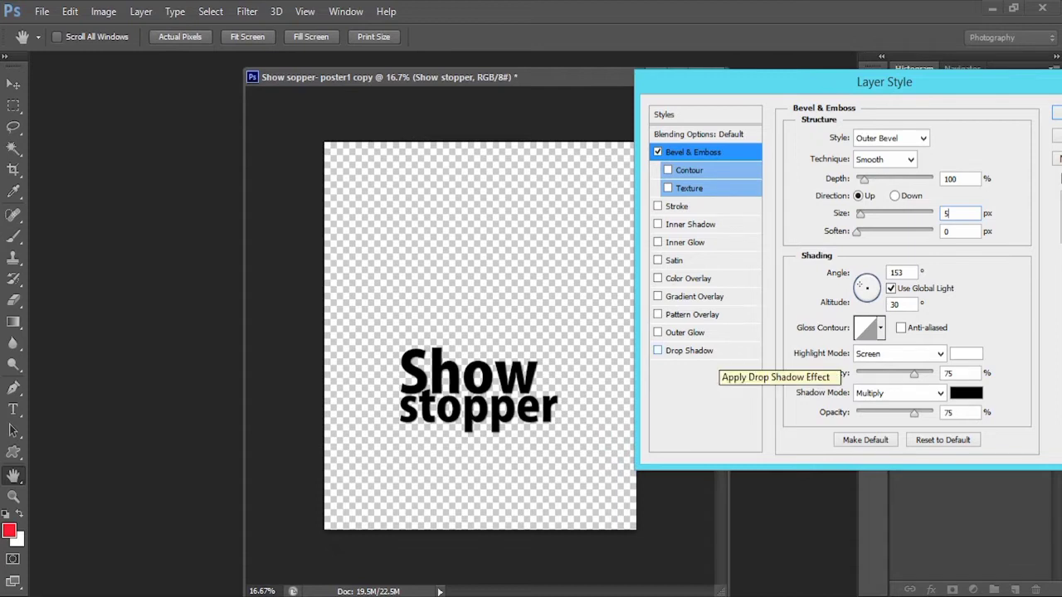
Add a Stroke effect to the title with the black-and-white striped gradient as its fill, and apply the layer style.
click(661, 207)
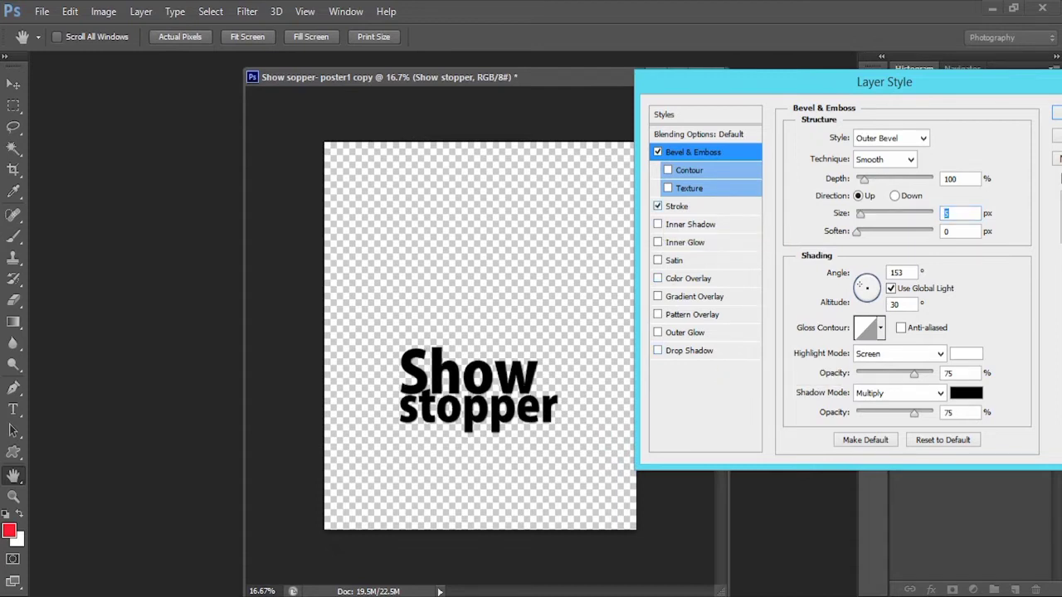
click(676, 207)
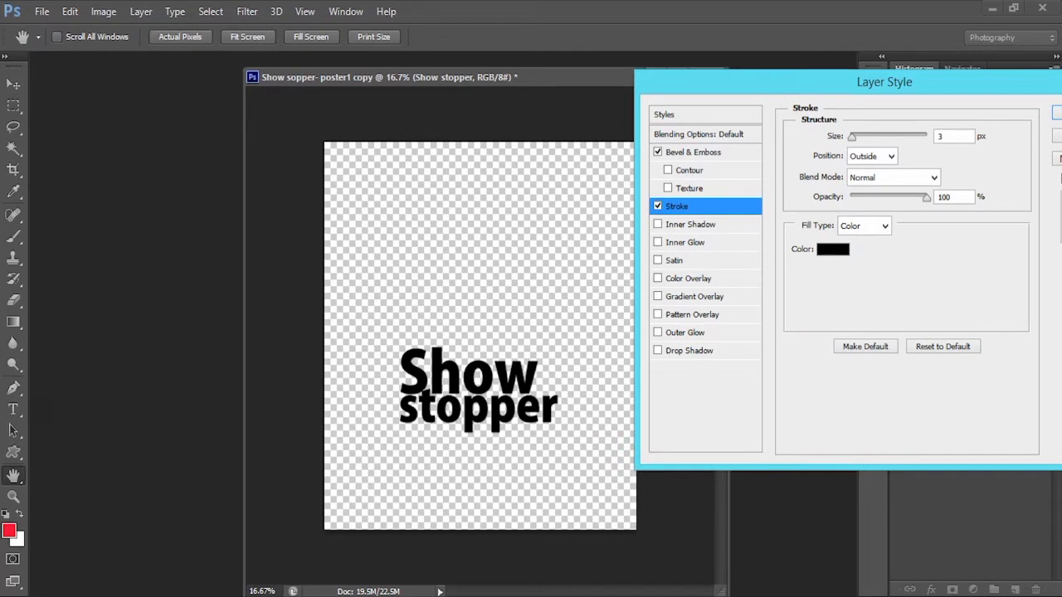
click(864, 226)
click(854, 256)
click(871, 249)
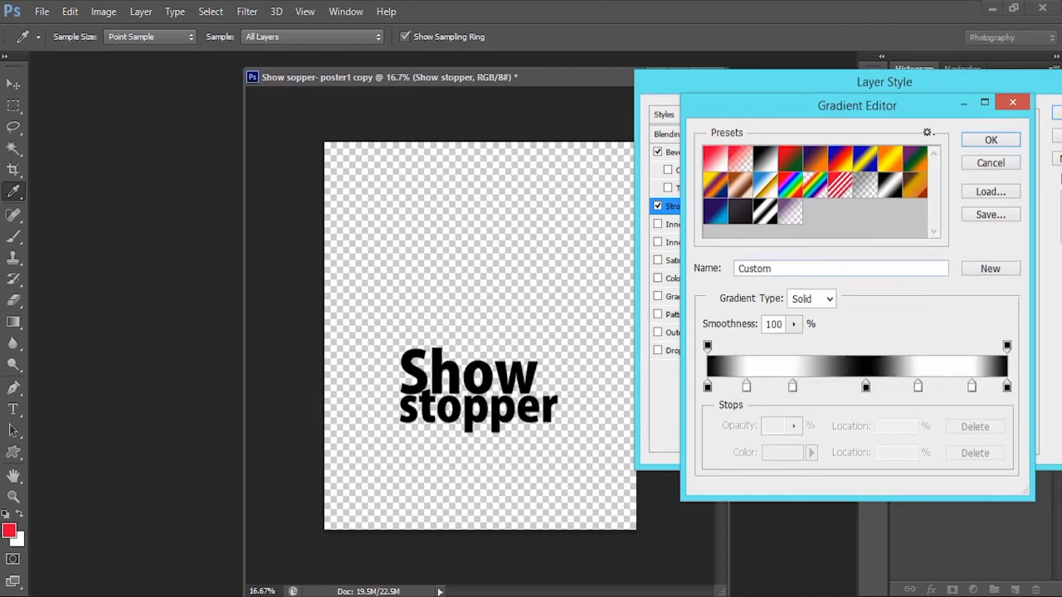
click(990, 140)
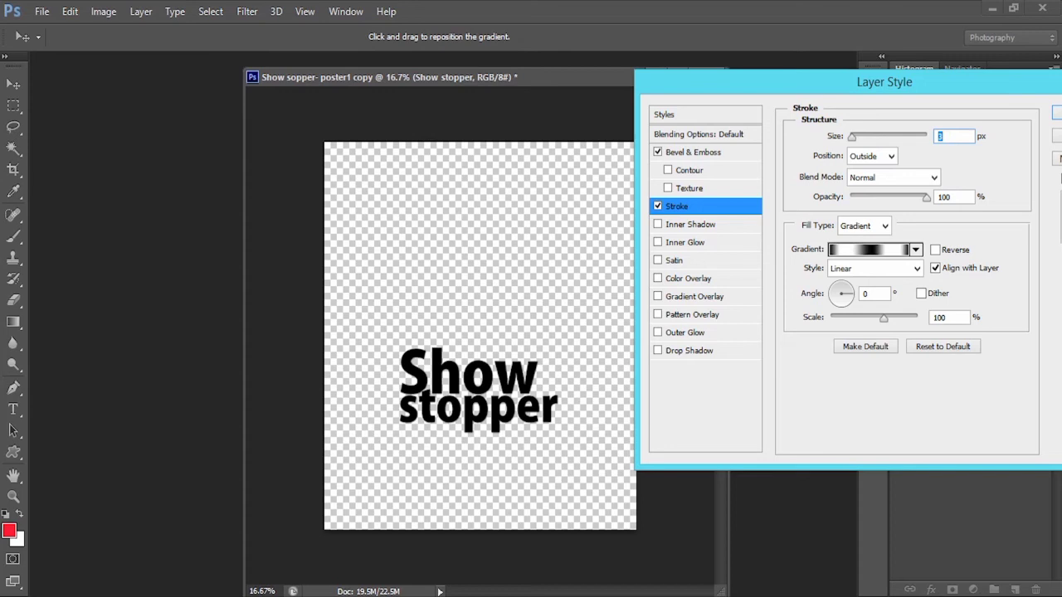
drag(884, 82, 782, 88)
click(984, 120)
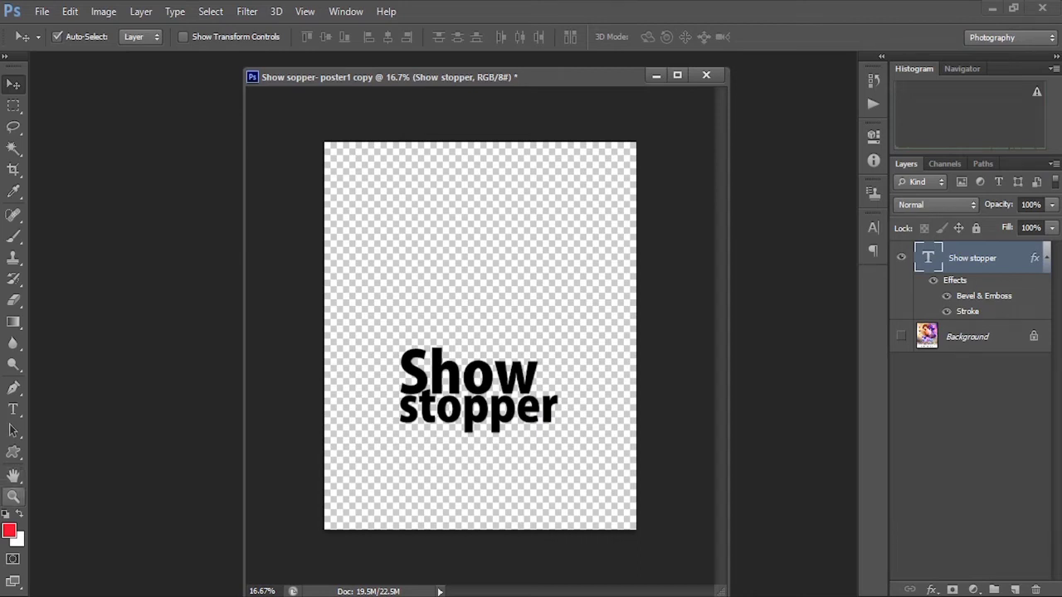
Increase the size of the title's gradient stroke to 5 px and inspect the letter edges up close.
click(13, 497)
drag(377, 331, 516, 410)
scroll(481, 332, down, 5)
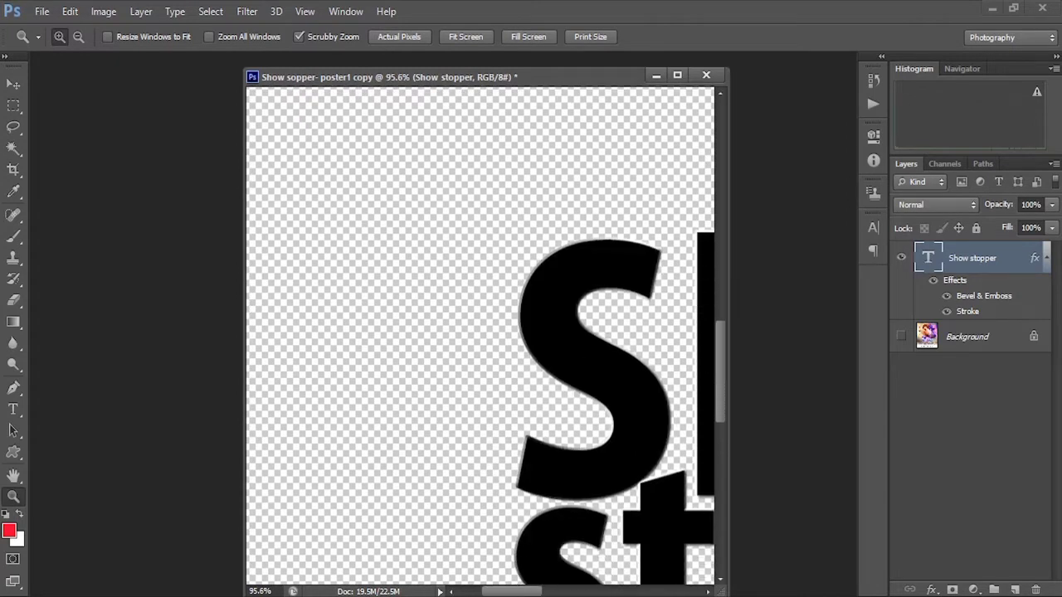
double_click(968, 312)
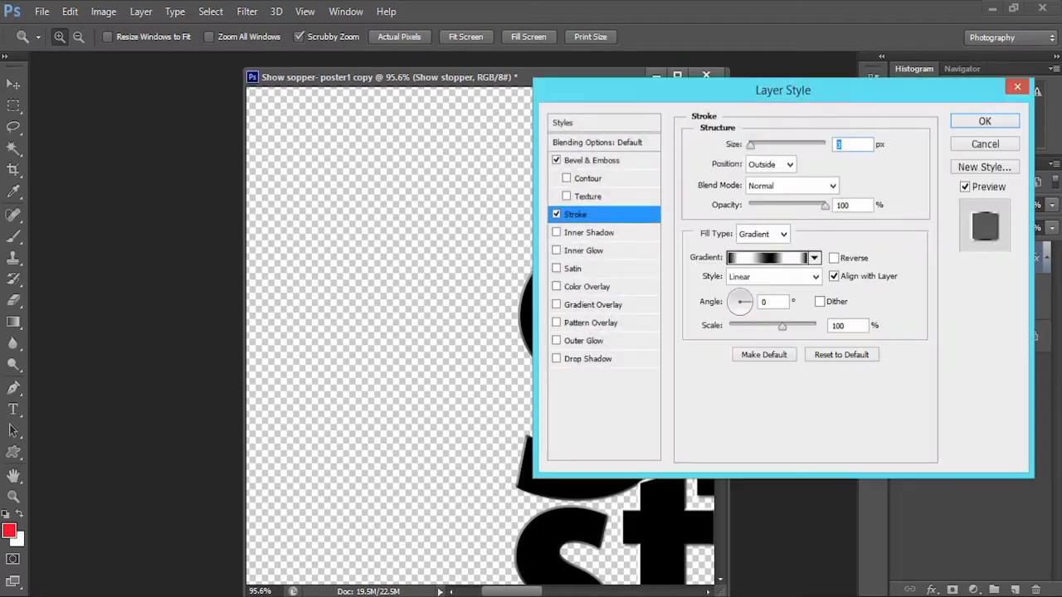
text(5)
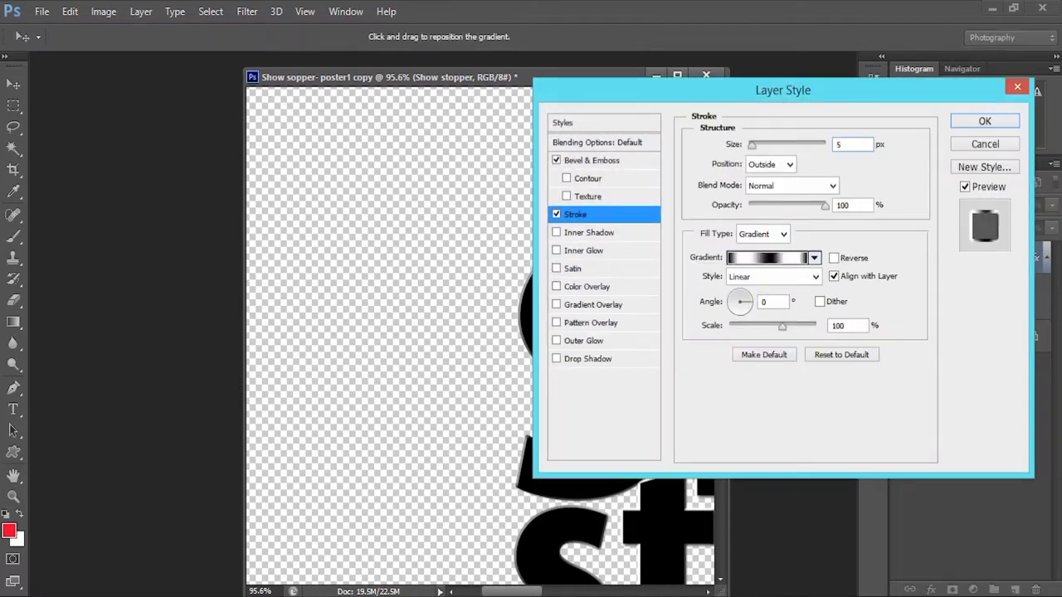
key(Return)
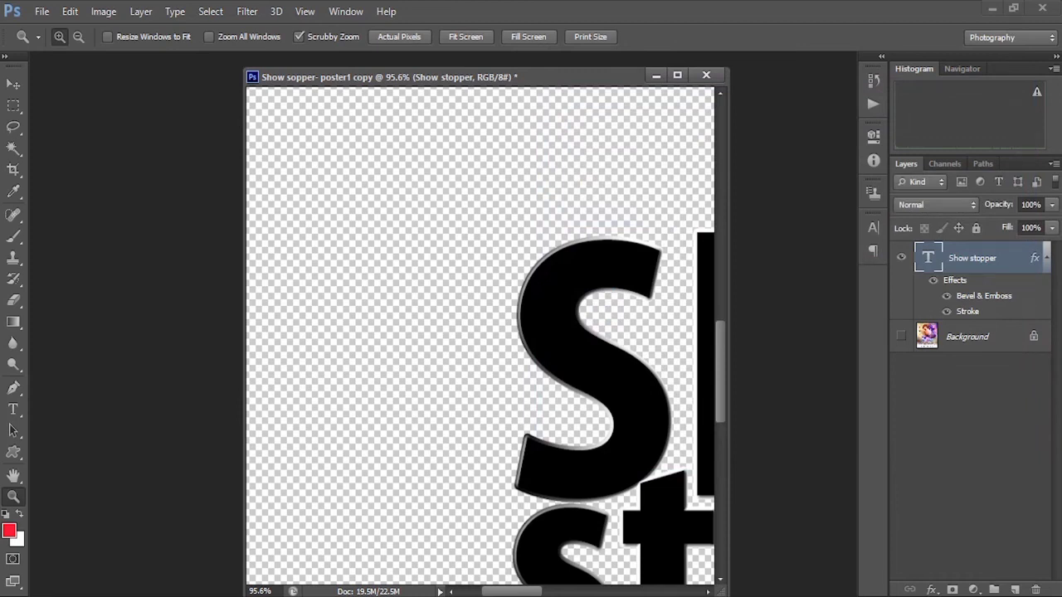
scroll(480, 332, right, 10)
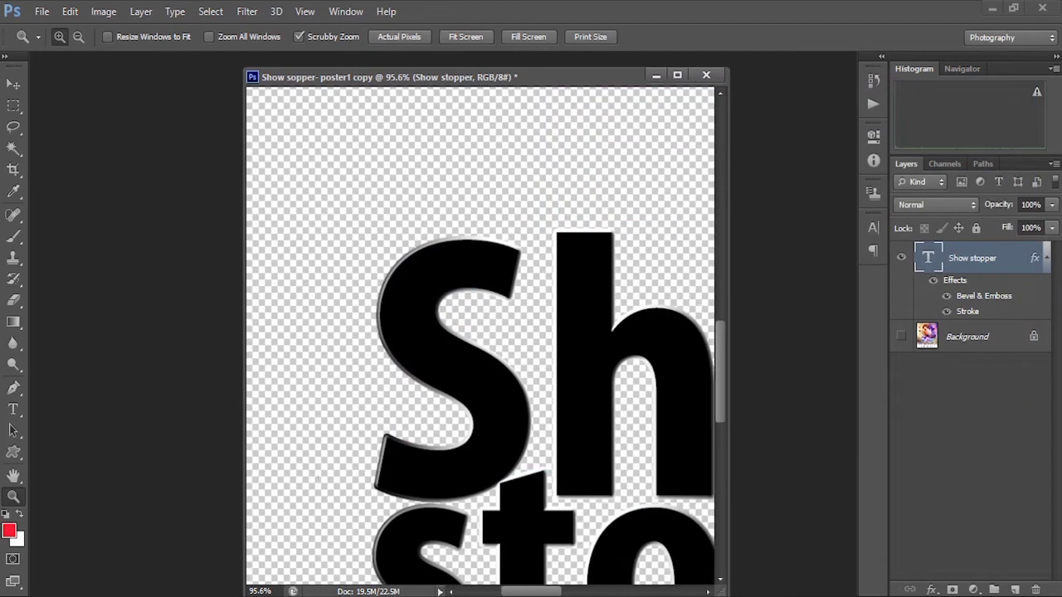
scroll(480, 332, left, 5)
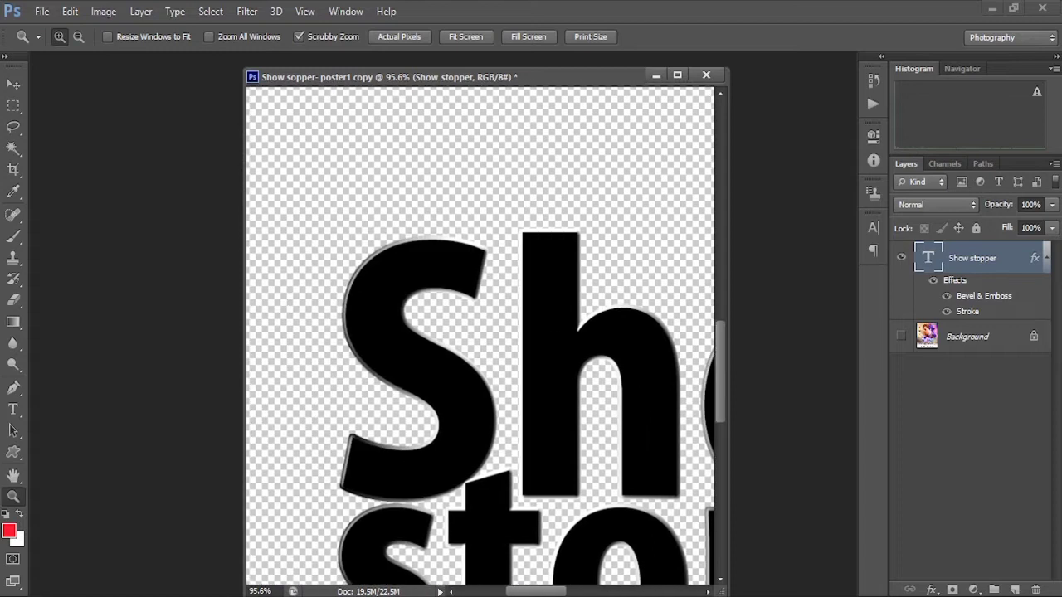
Duplicate the styled "Show stopper" text layer within the same document under the suggested name.
key(ctrl+0)
key(v)
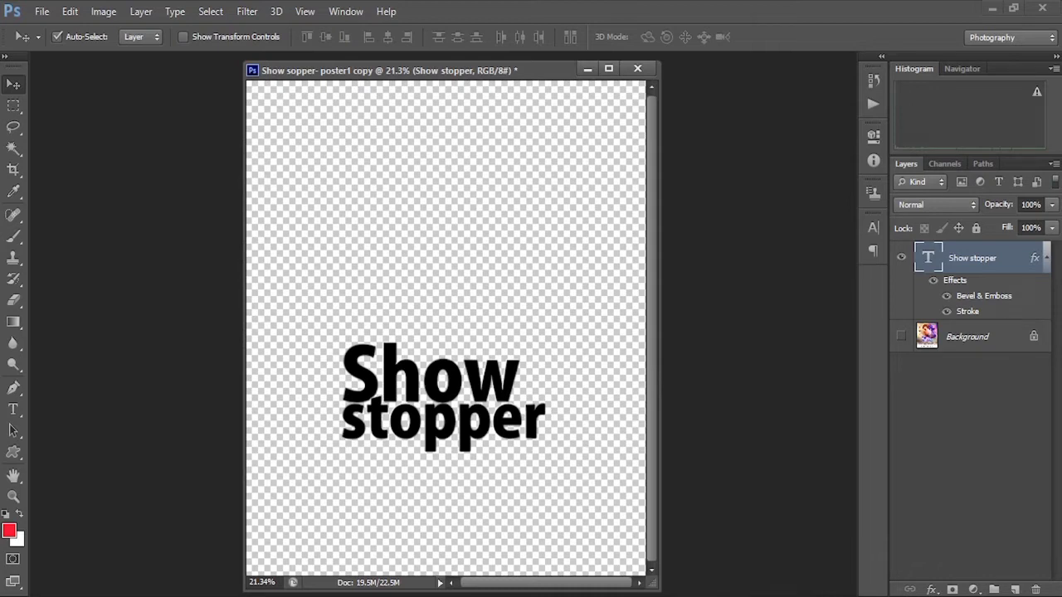
right_click(979, 258)
click(693, 115)
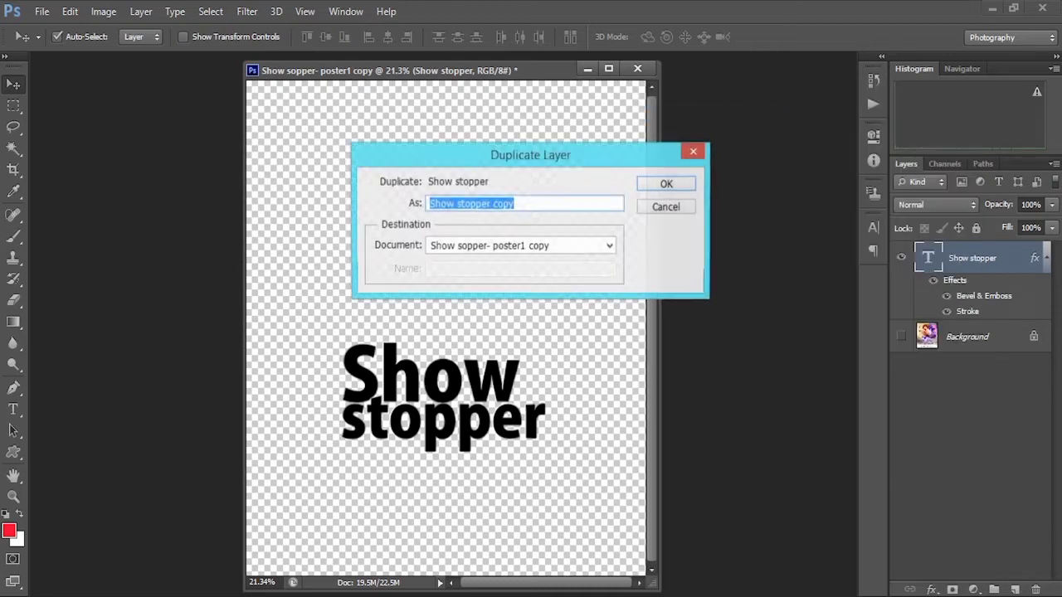
key(Return)
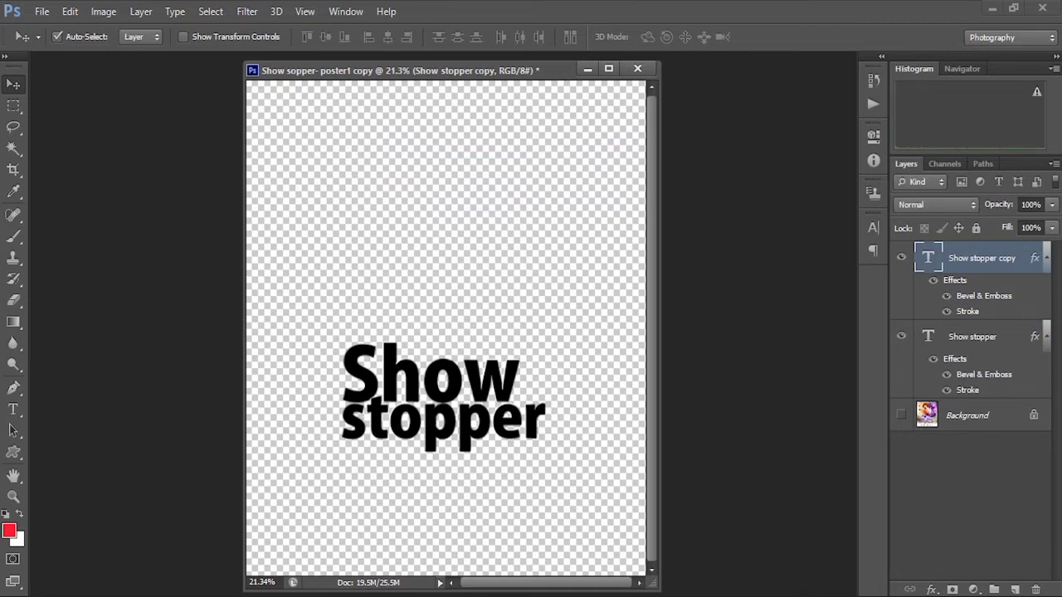
Change the text color of the whole duplicated title to purple and commit the edit.
key(t)
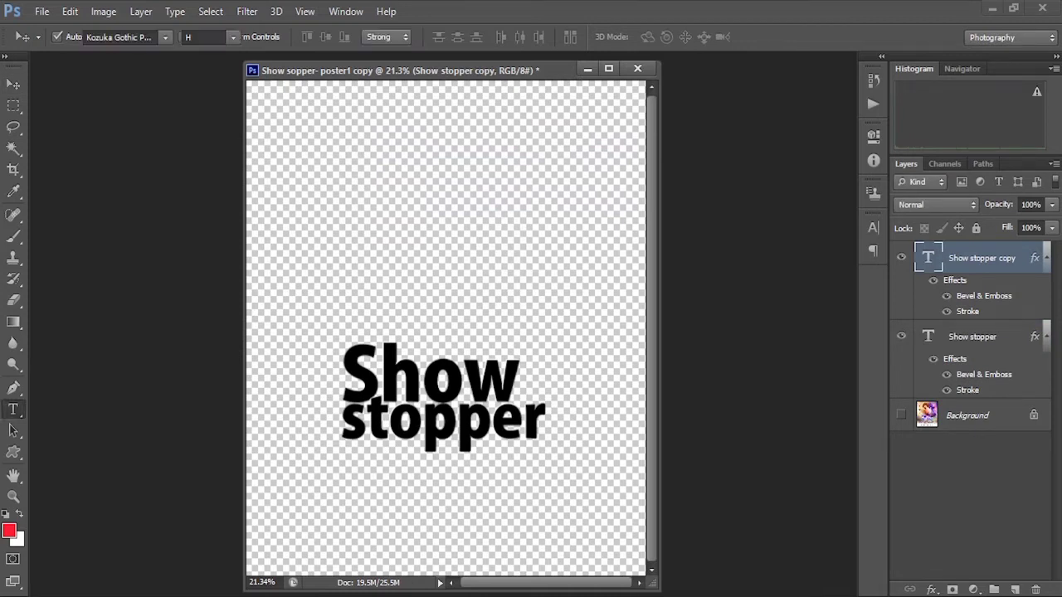
click(339, 400)
key(ctrl+a)
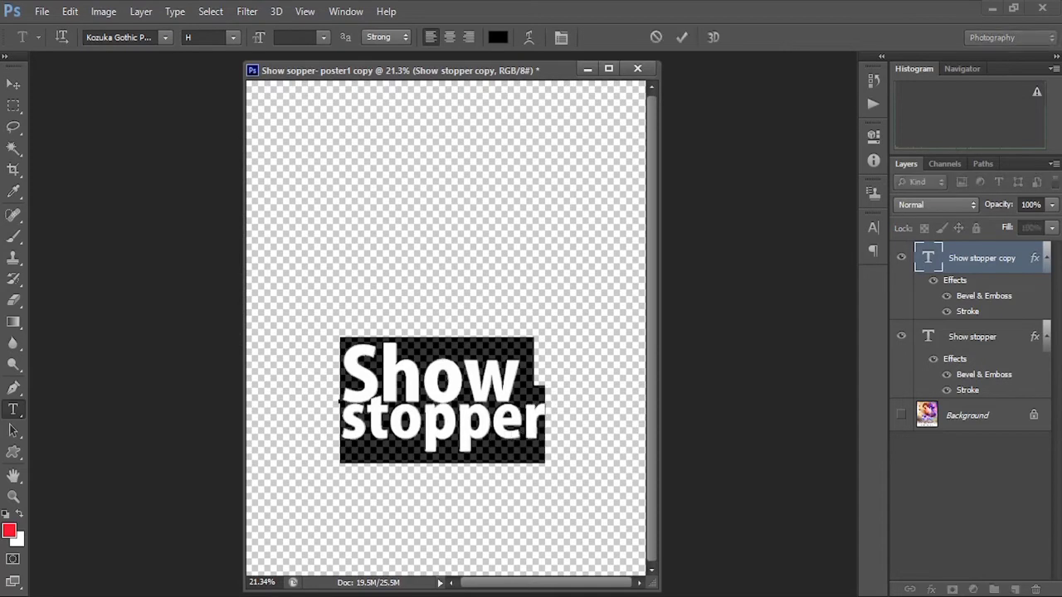
click(498, 37)
click(315, 232)
click(262, 228)
drag(307, 143, 753, 150)
key(Return)
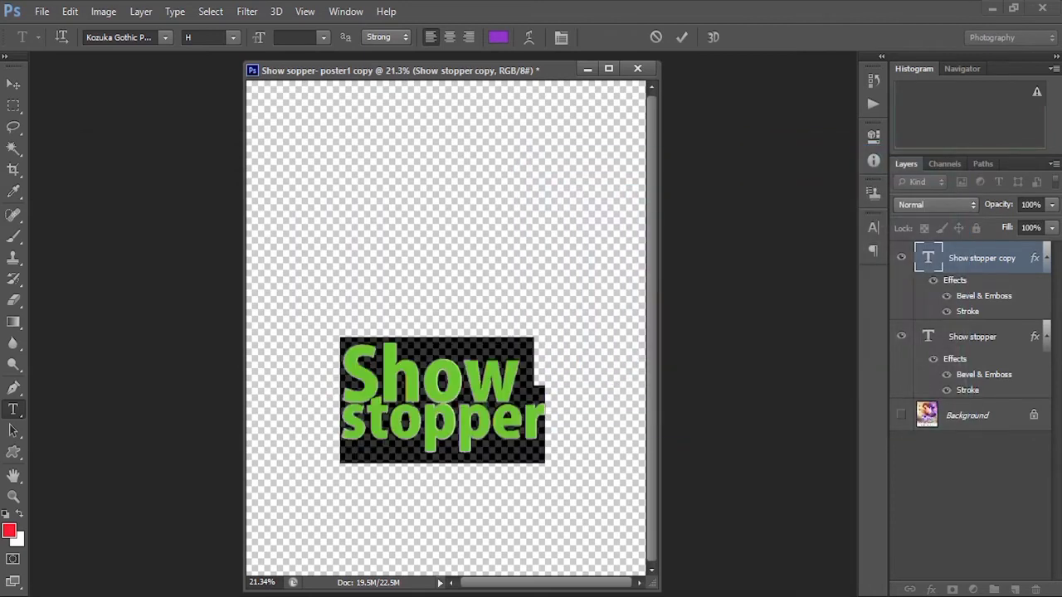
click(13, 84)
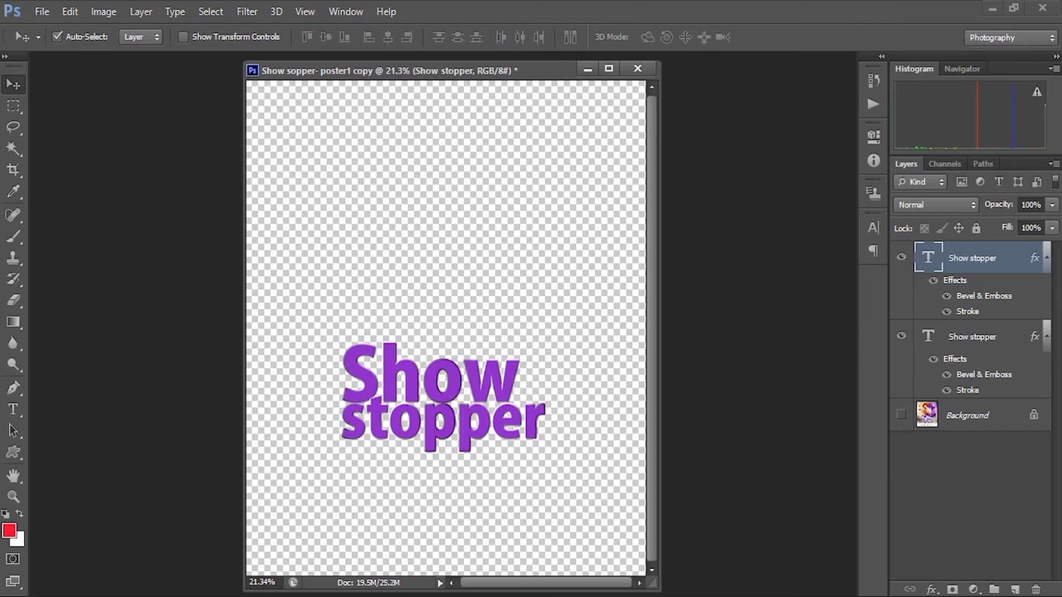
Open the image blury-waves-background-computer.jpg from the Bg folder.
key(ctrl+o)
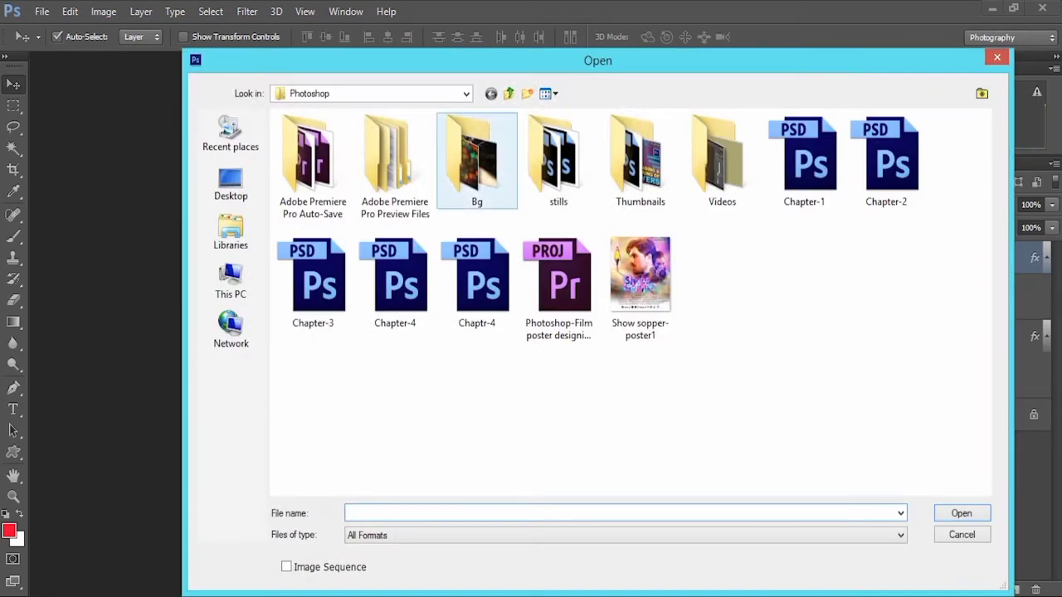
double_click(477, 157)
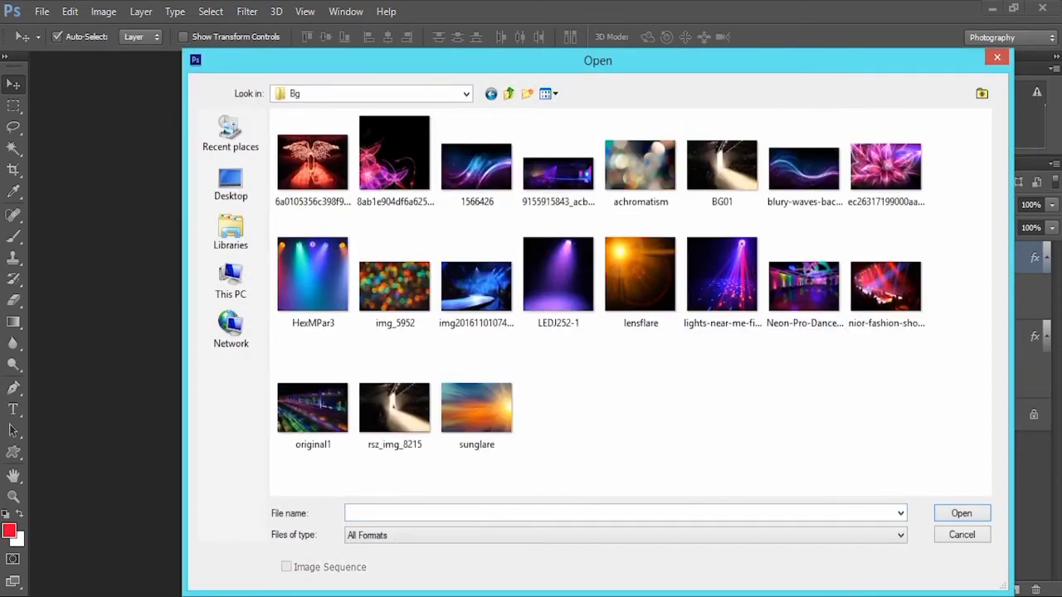
double_click(803, 168)
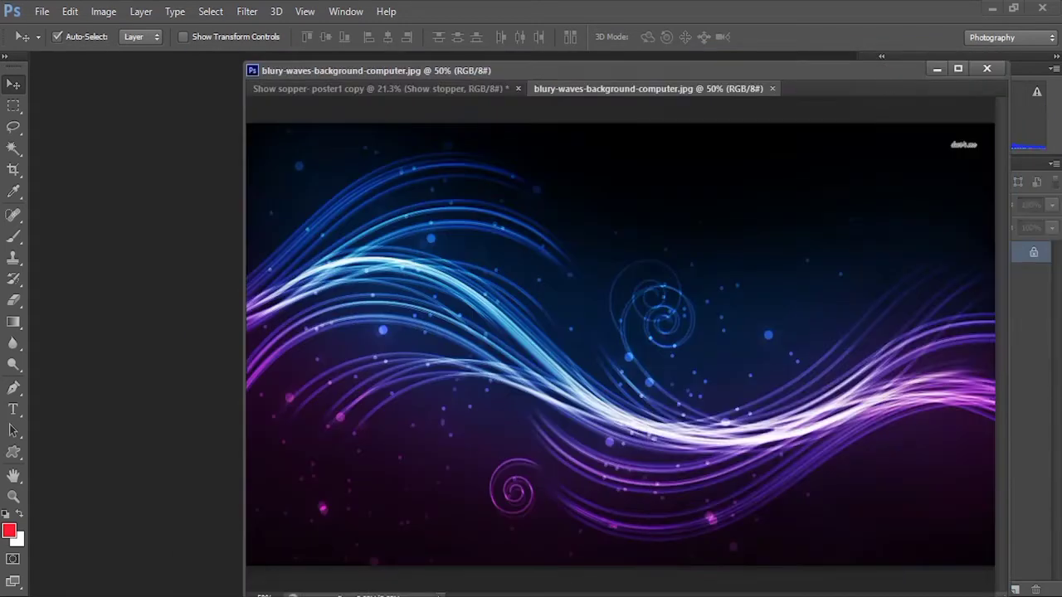
Float the waves image in its own window, copy it into the poster document and position it over the title.
drag(648, 88, 548, 185)
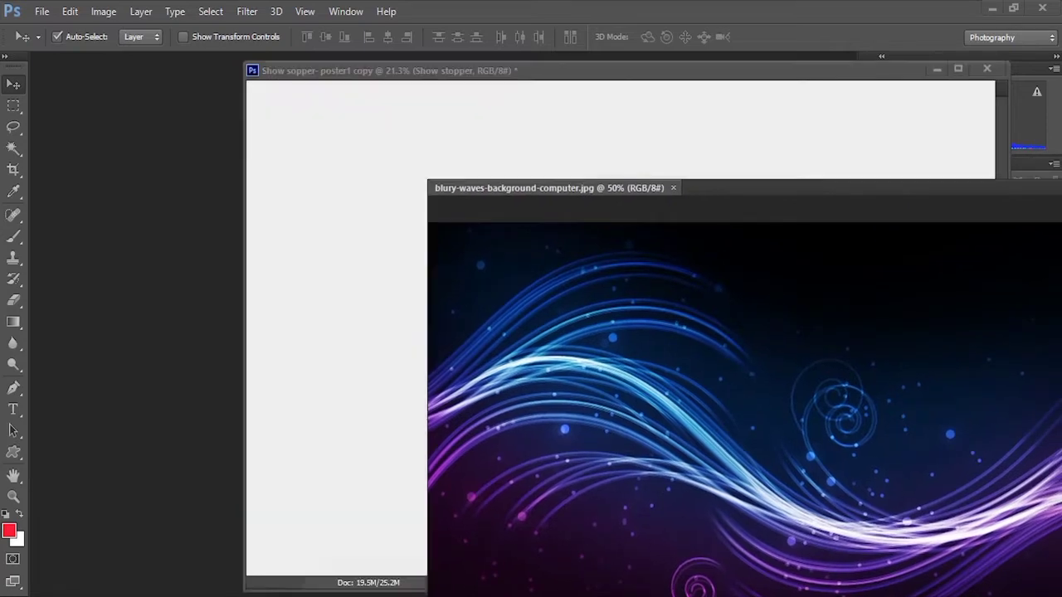
drag(531, 332, 402, 216)
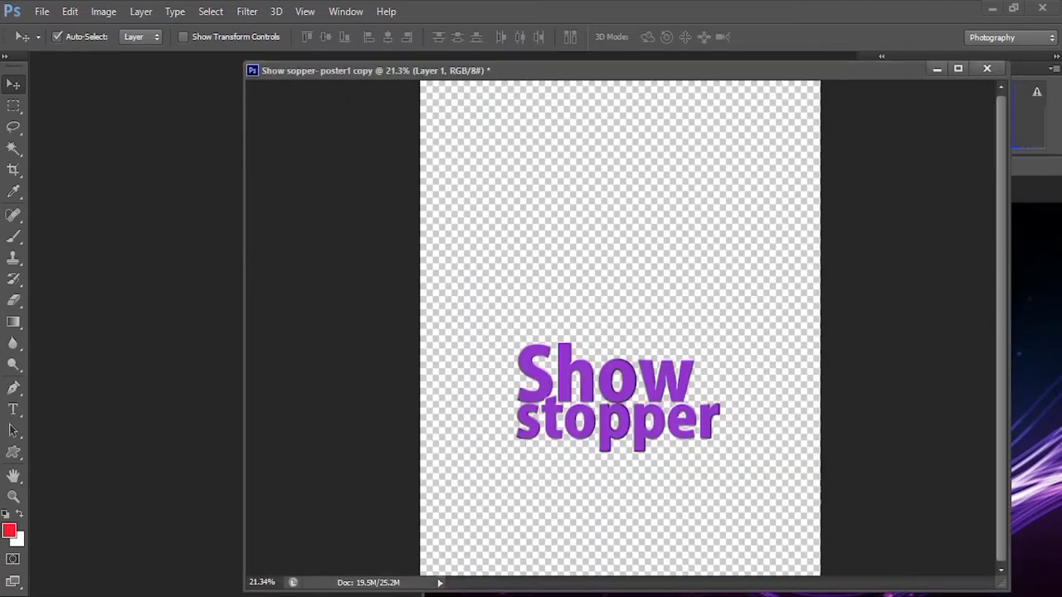
drag(581, 163, 645, 336)
Scale the waves image proportionally to 80% with Free Transform and commit it.
click(69, 11)
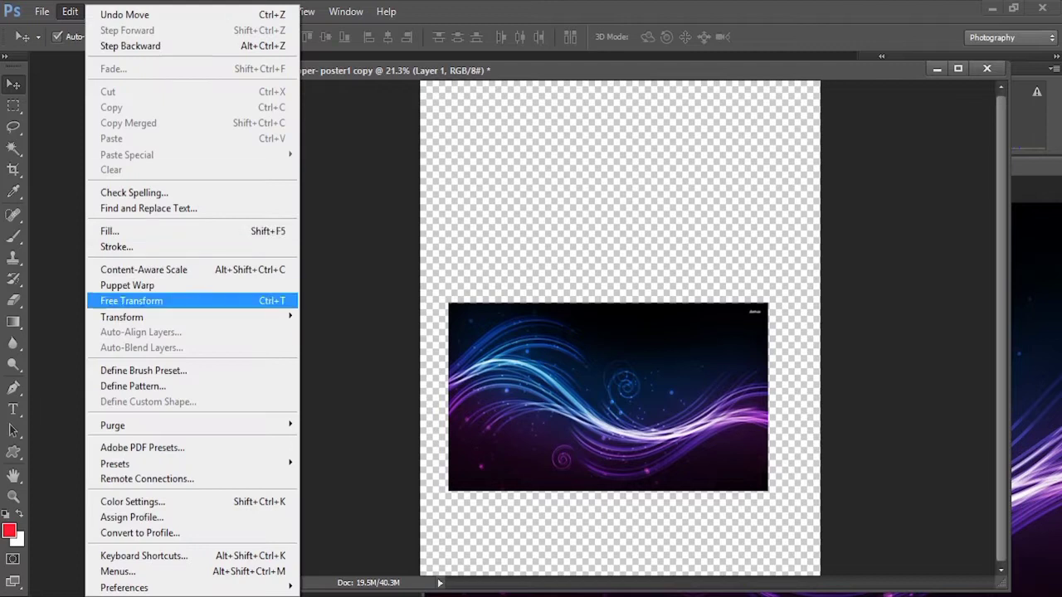
click(131, 301)
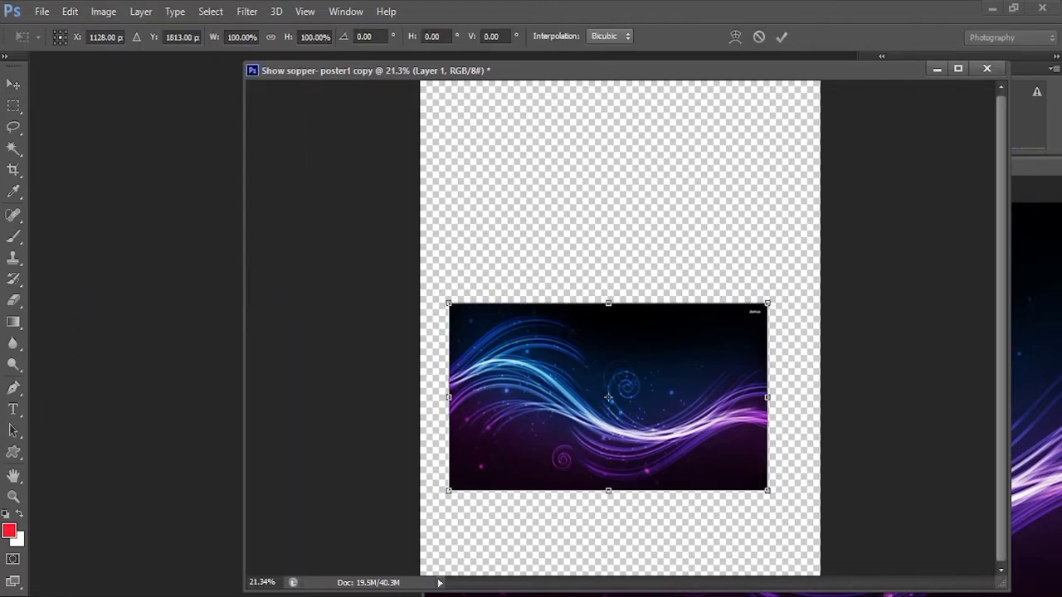
click(231, 37)
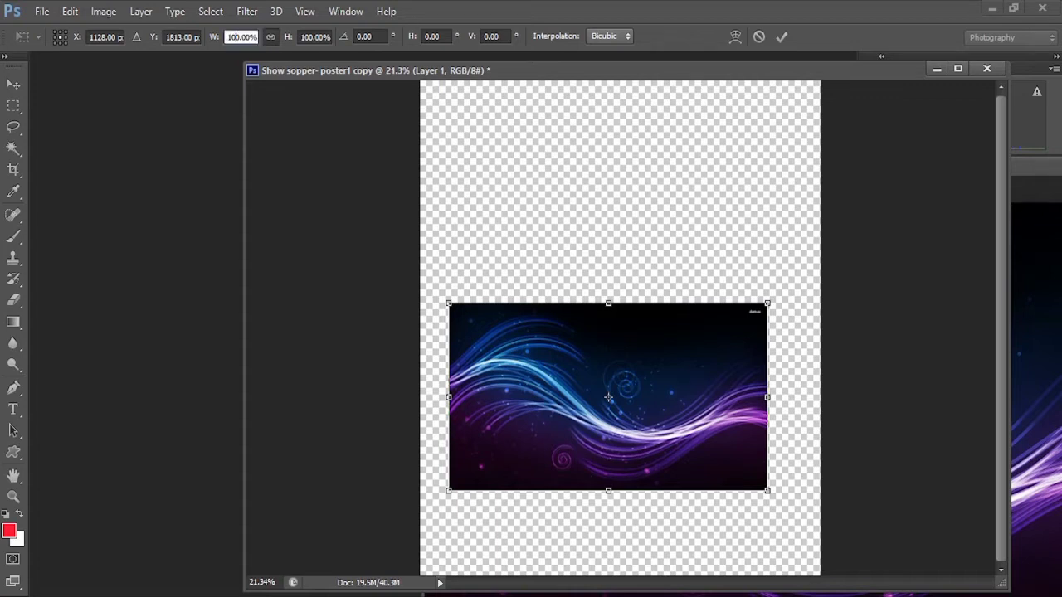
text(80)
key(Return)
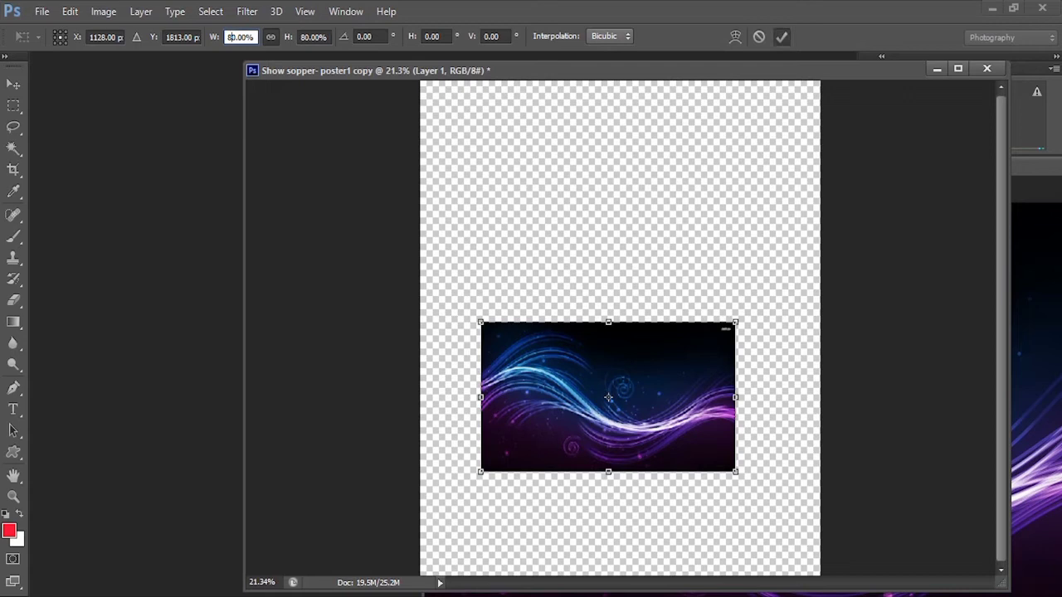
click(782, 37)
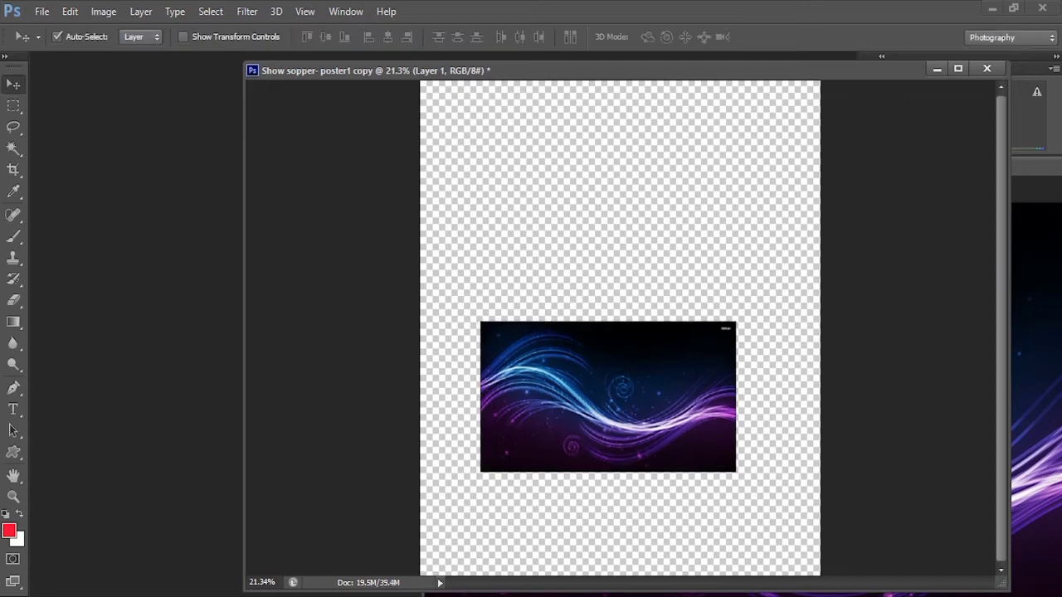
Move the poster document window aside and minimize the window of the waves source image.
drag(679, 70, 510, 86)
drag(921, 166, 514, 211)
click(756, 211)
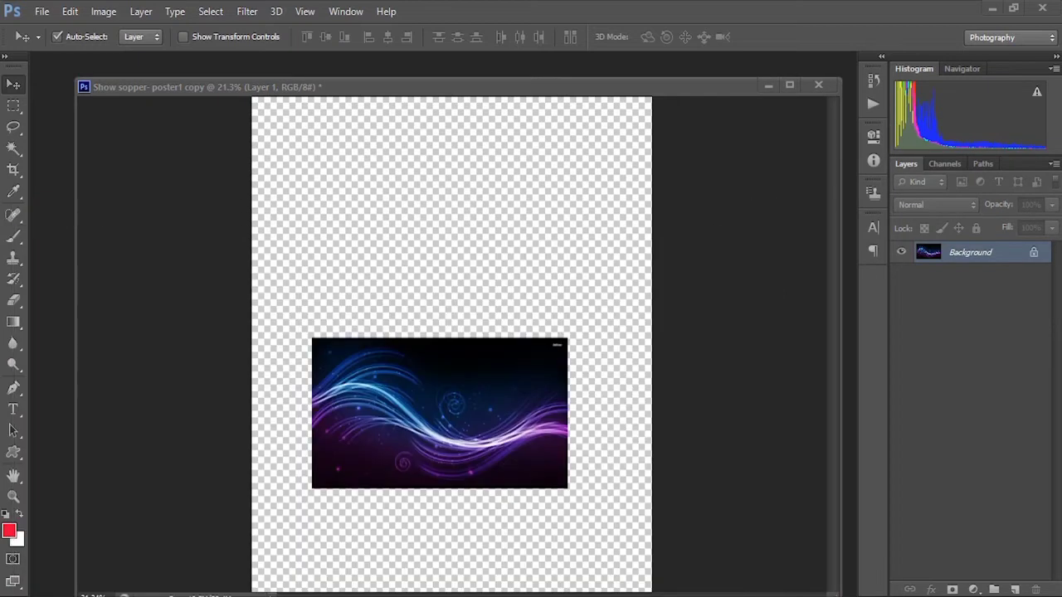
Nudge the waves image over the title and clip it to the upper "Show stopper" text layer.
mouse_move(466, 386)
mouse_down()
mouse_move(467, 317)
mouse_move(465, 441)
mouse_move(465, 393)
mouse_move(476, 381)
mouse_up()
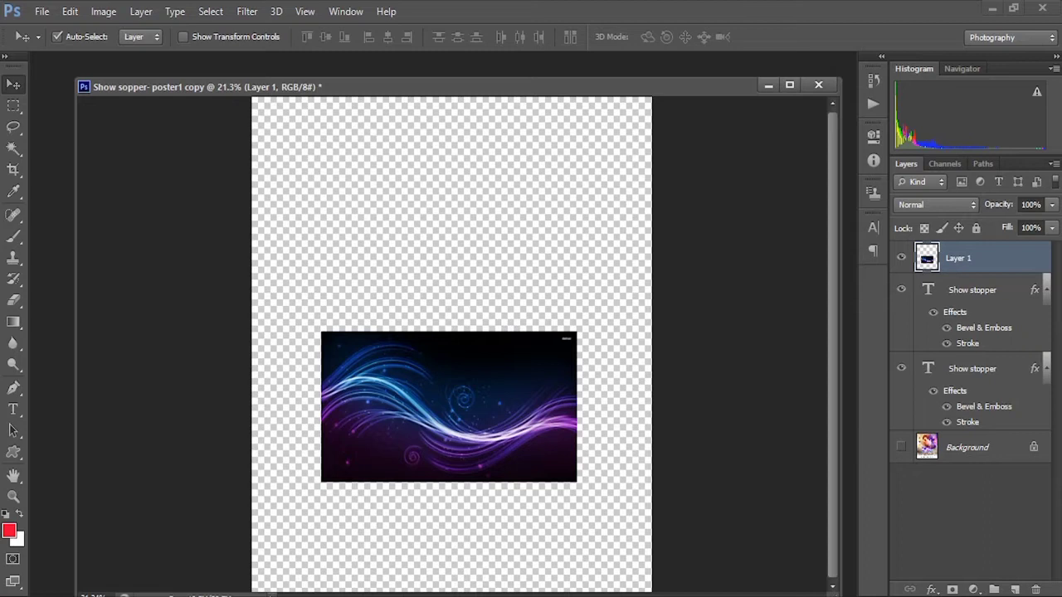
right_click(983, 258)
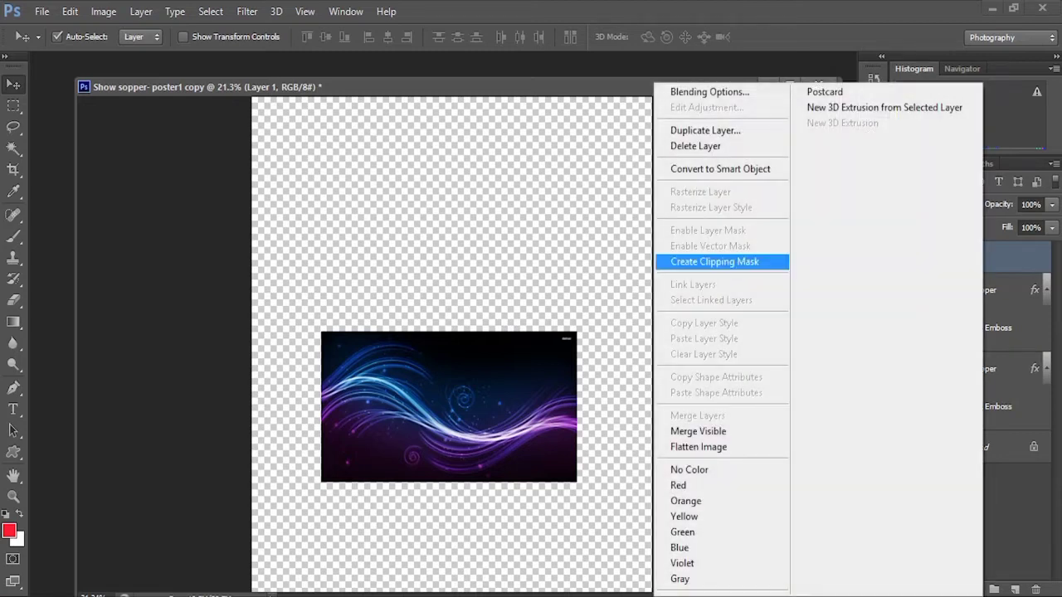
click(714, 261)
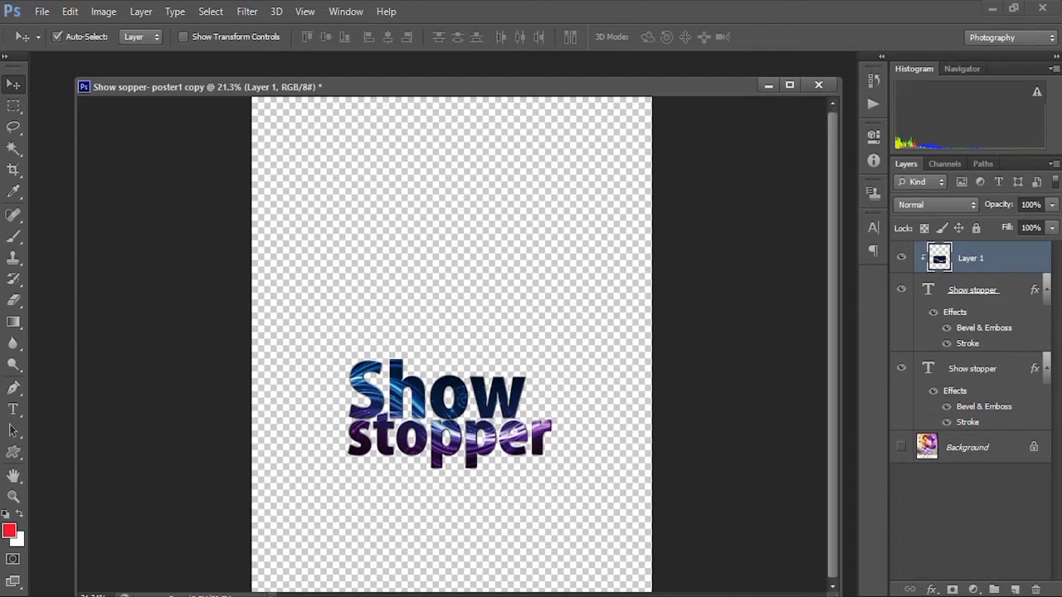
Shift the clipped waves image within the letters and flip it vertically.
drag(390, 382, 373, 365)
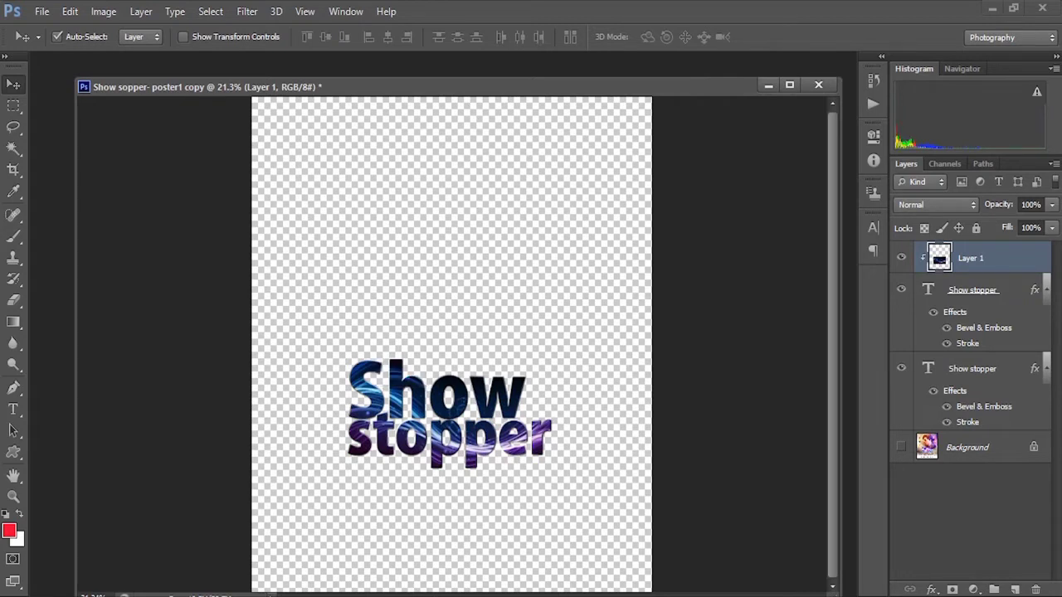
click(69, 12)
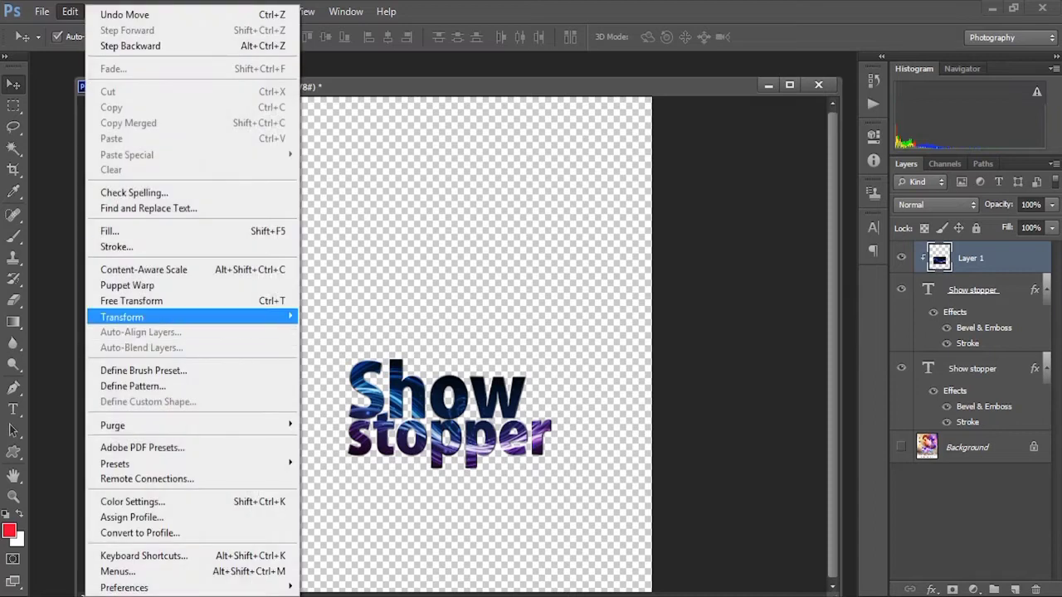
mouse_move(199, 317)
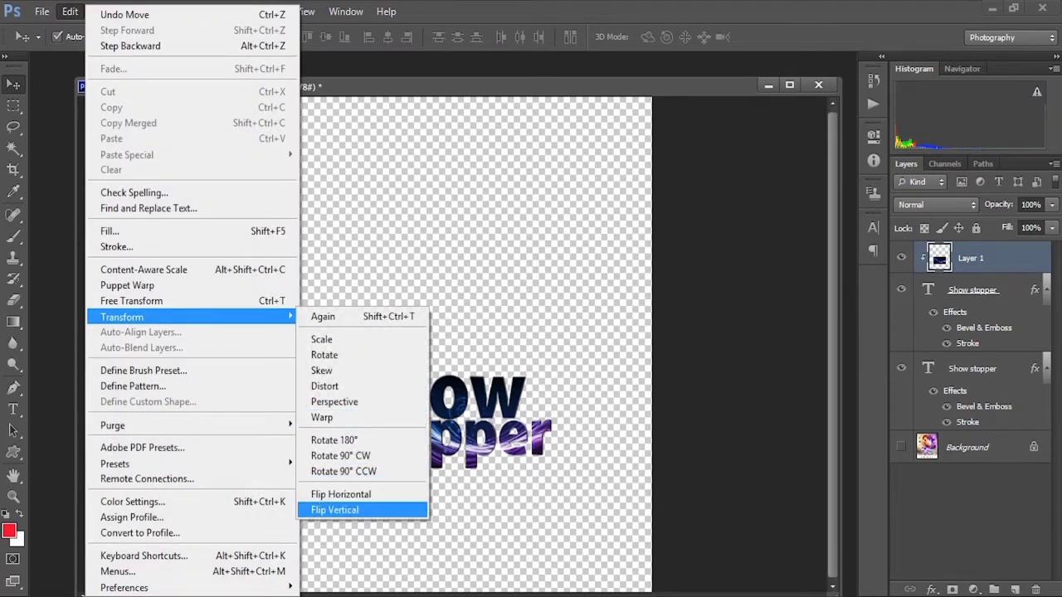
click(334, 511)
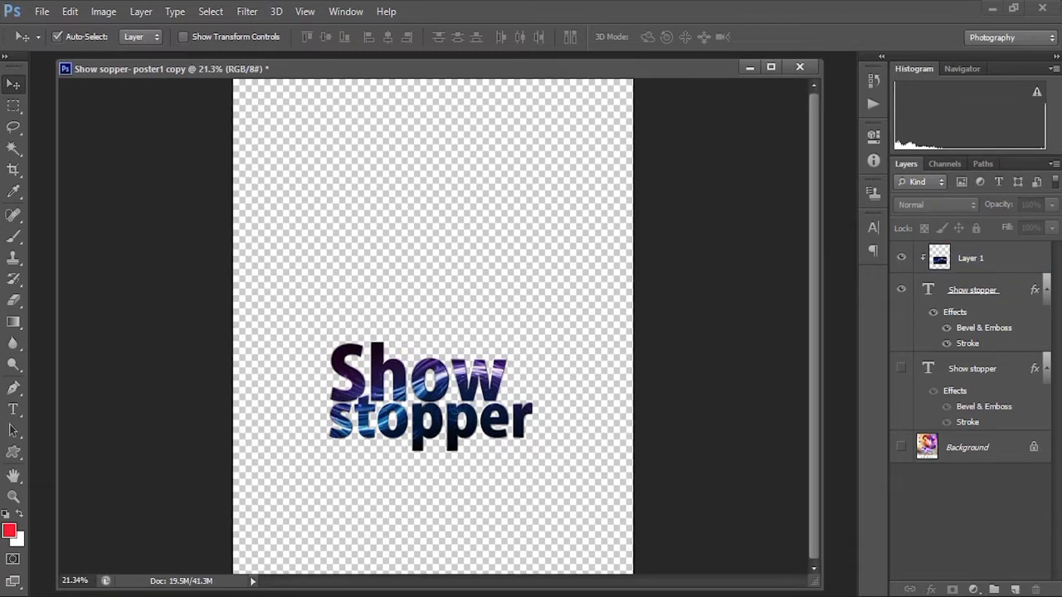
Show only the Background layer to examine the finished poster's title, and restore the visibility of the new title layers.
click(901, 257)
click(901, 289)
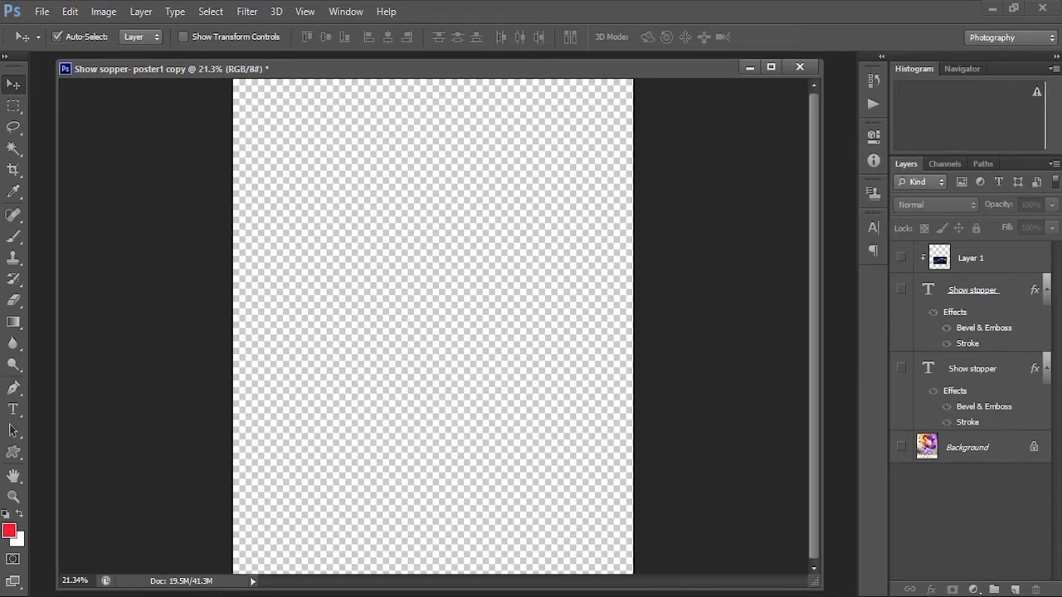
click(901, 447)
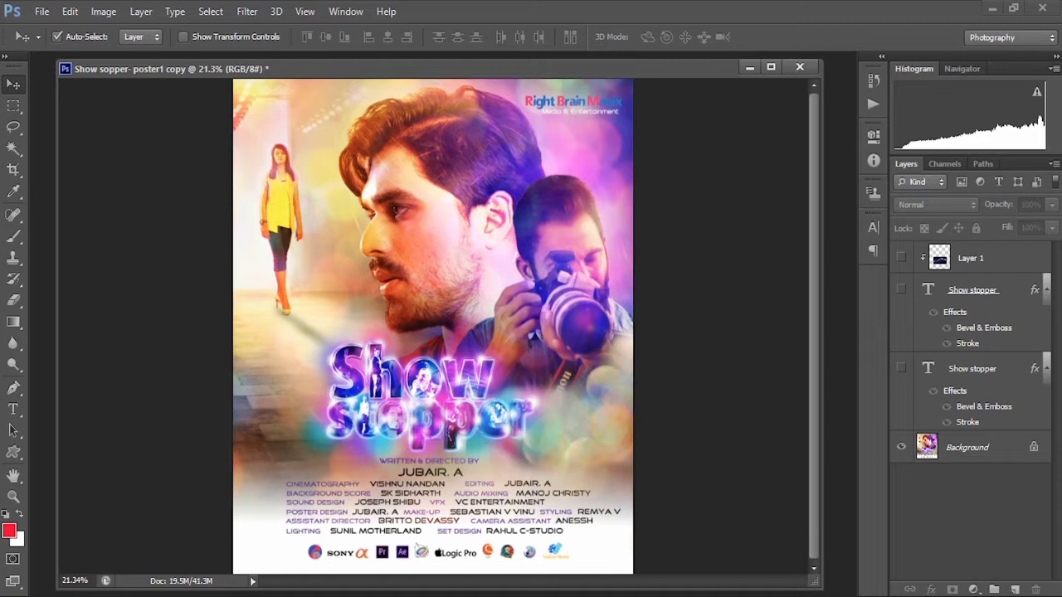
click(901, 447)
click(901, 258)
click(901, 290)
click(900, 290)
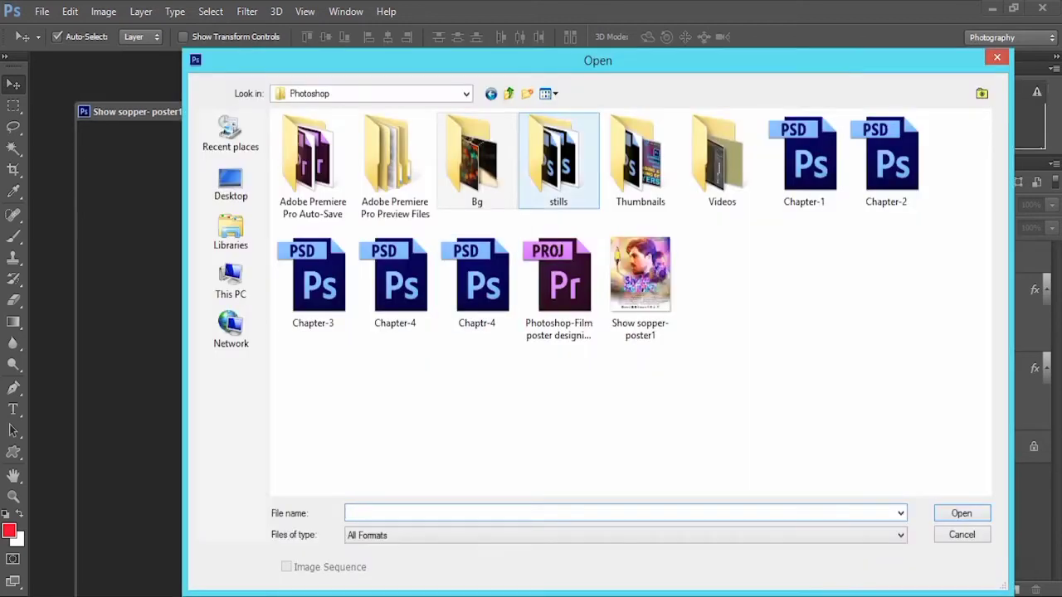
Open all eight stencil PNG images from the stills folder by filtering the files to PNG.
double_click(559, 161)
click(626, 535)
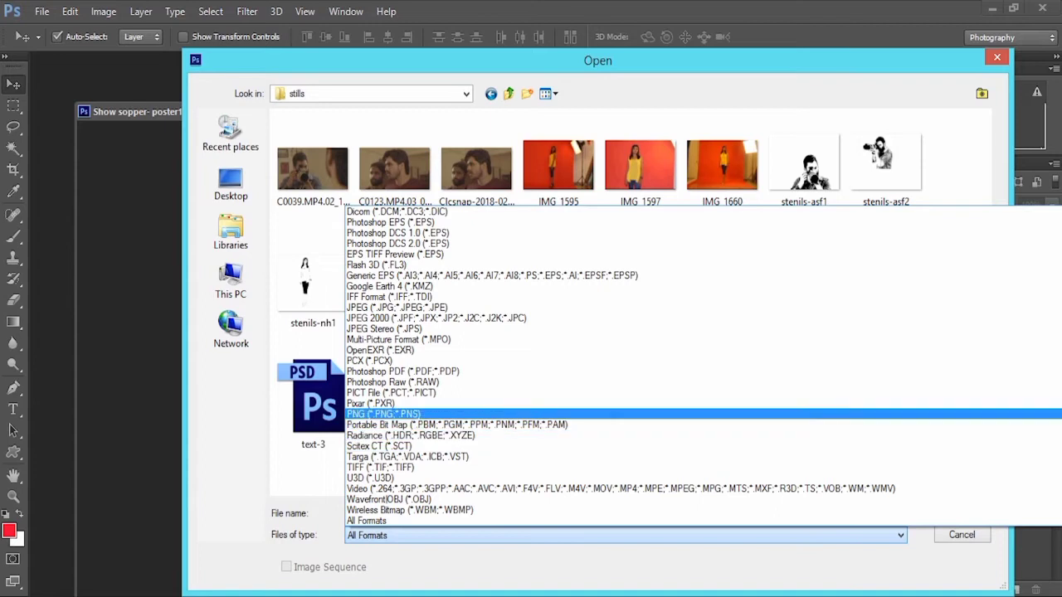
click(382, 413)
drag(945, 314, 298, 158)
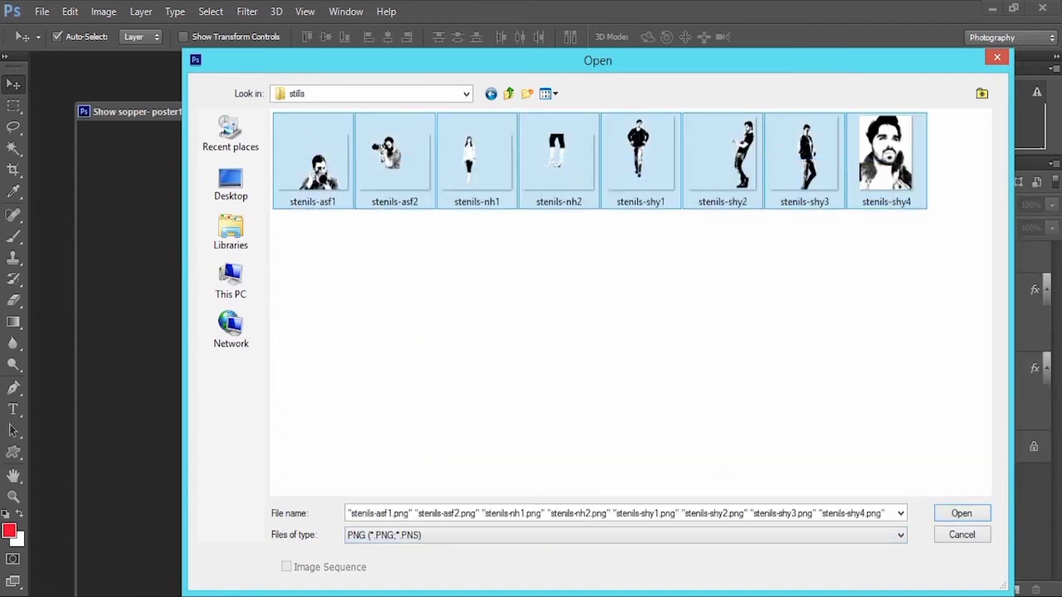
click(961, 513)
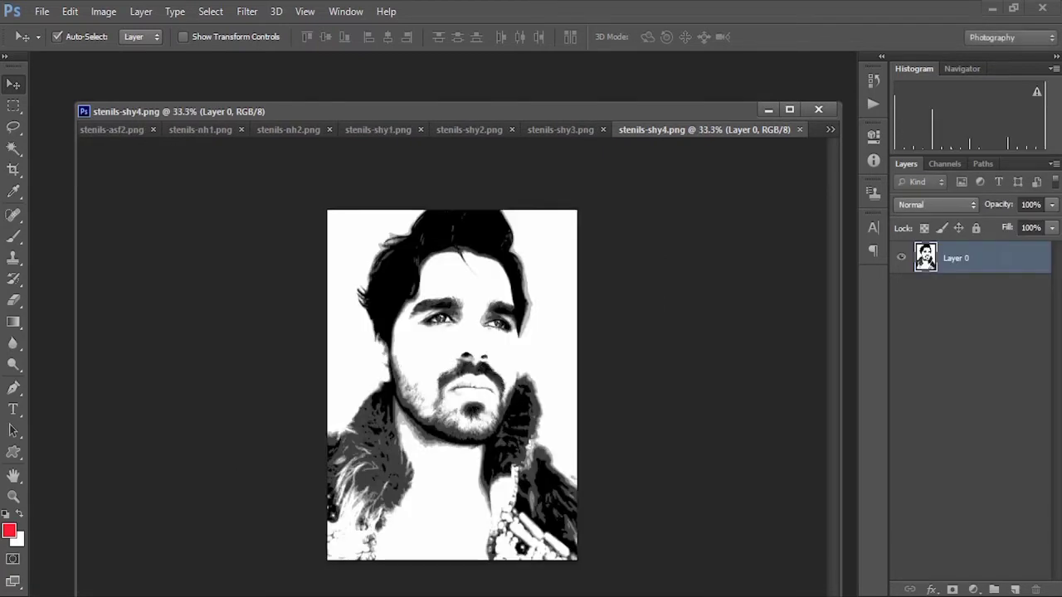
Float stenils-asf1.png in its own window, copy its photographer stencil into the poster document and minimize the source window.
drag(91, 61, 453, 198)
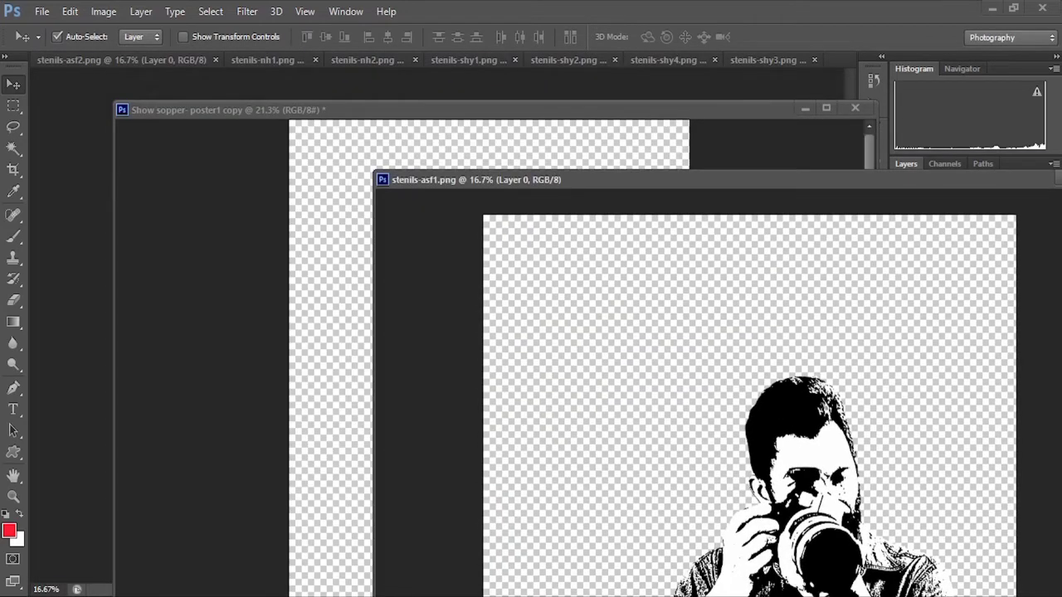
drag(767, 439, 315, 311)
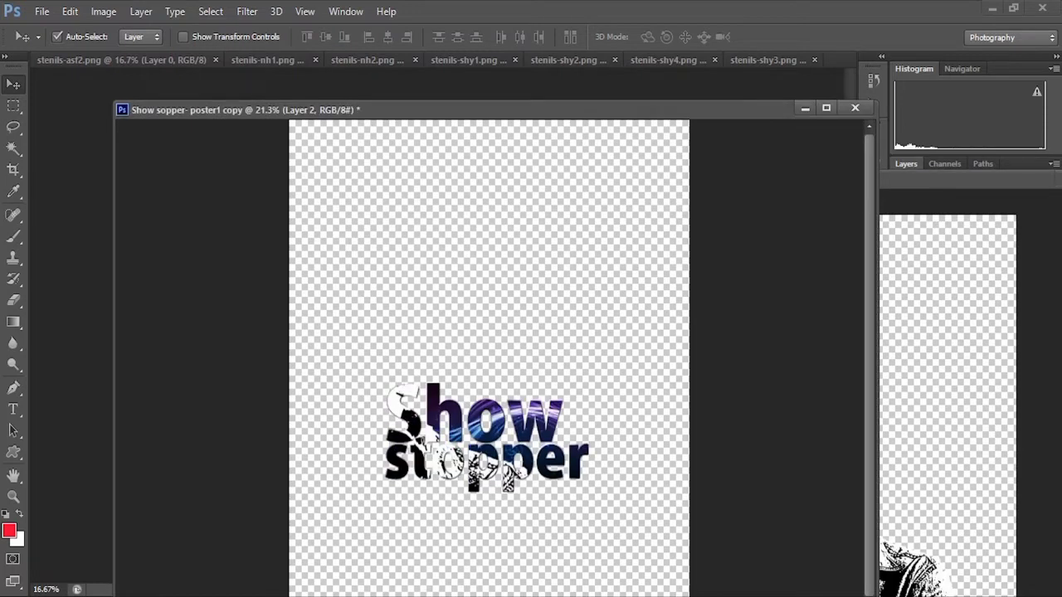
drag(954, 180, 644, 212)
click(805, 211)
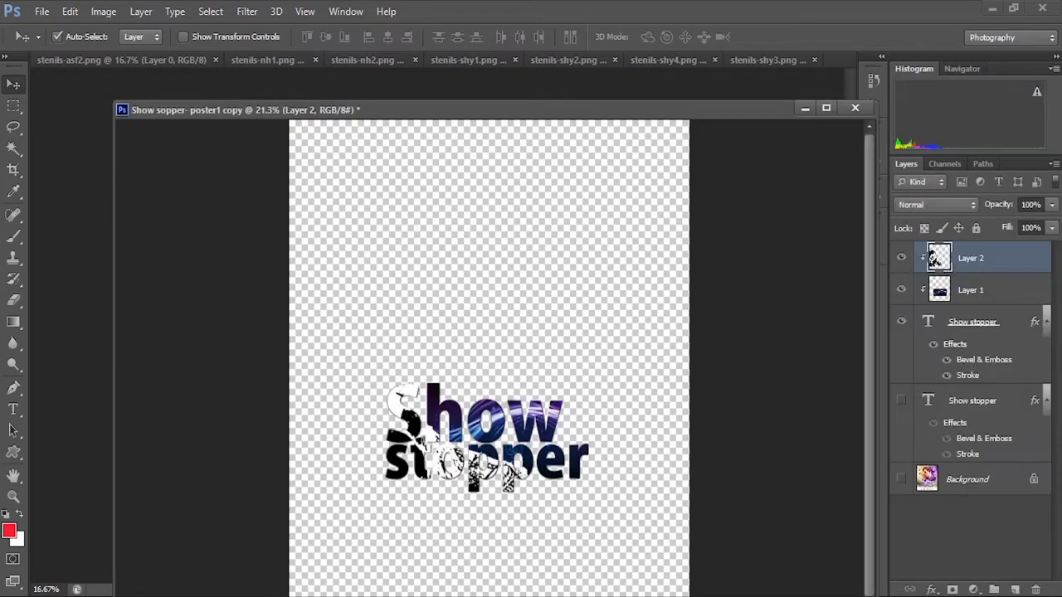
Release the photographer stencil layer from its clipping mask and centre the image on the canvas.
right_click(968, 259)
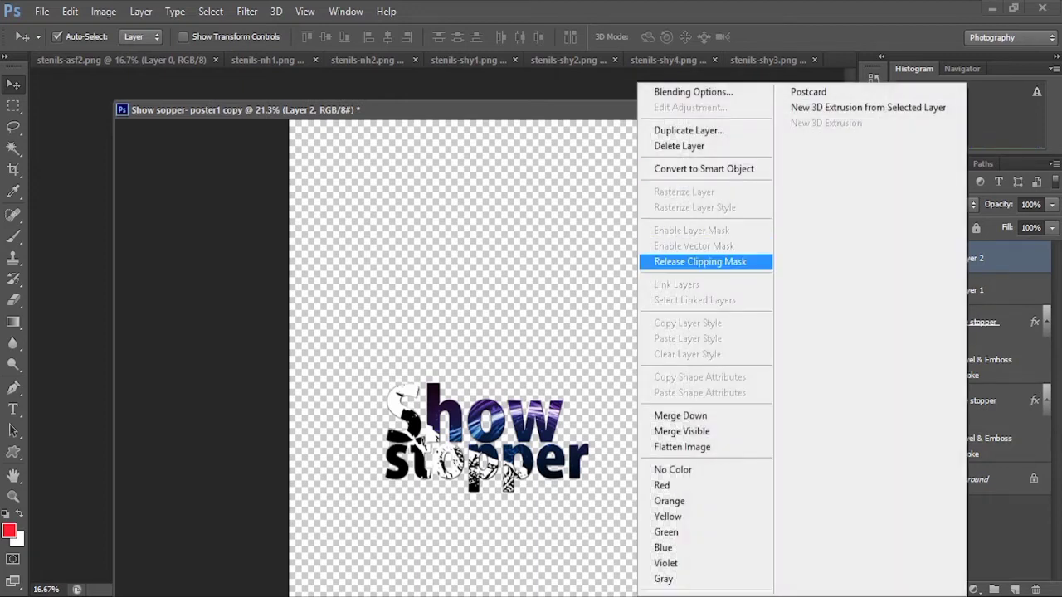
click(699, 261)
drag(369, 299, 489, 286)
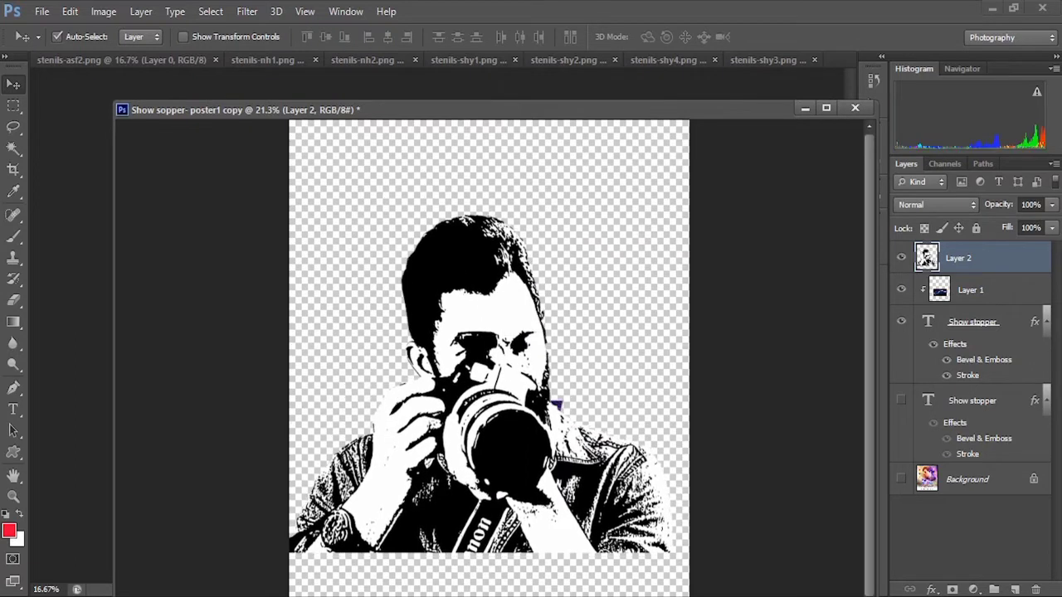
Scale the photographer stencil proportionally to 15% and place it over the "o" of "Show".
click(70, 11)
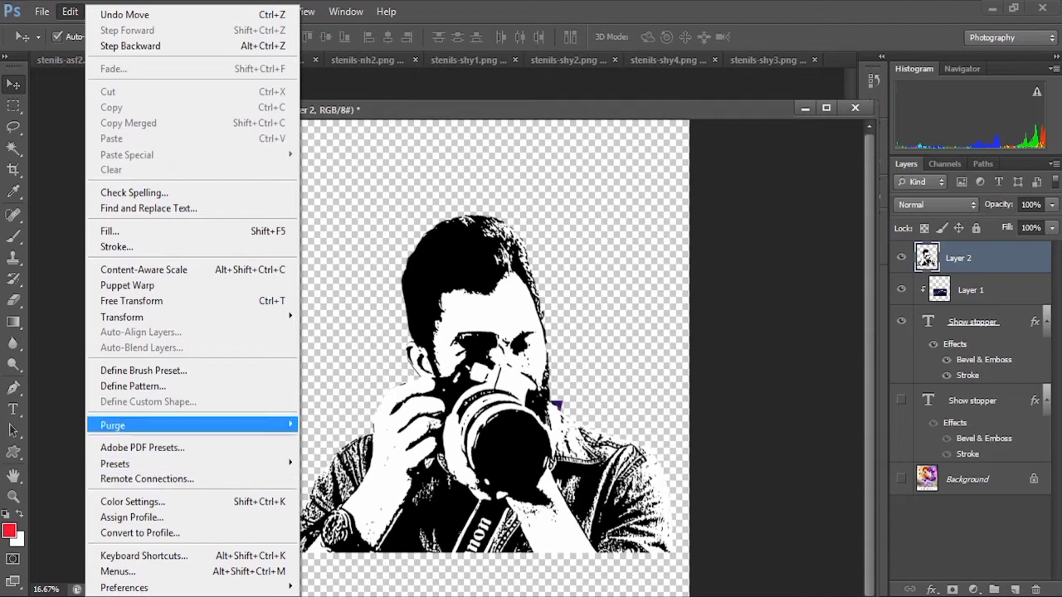
click(131, 301)
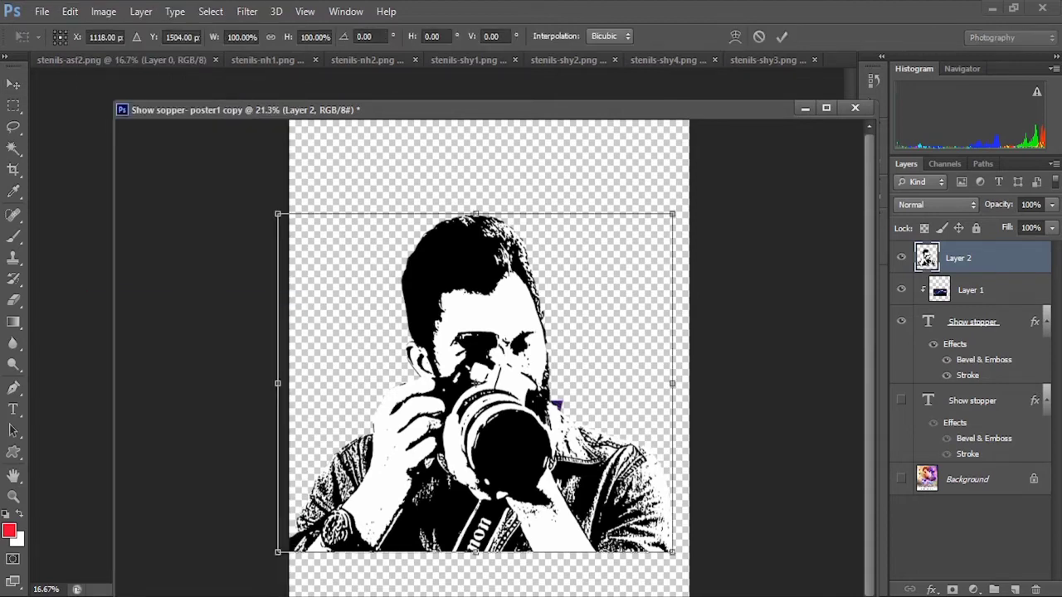
click(270, 37)
double_click(241, 38)
text(15)
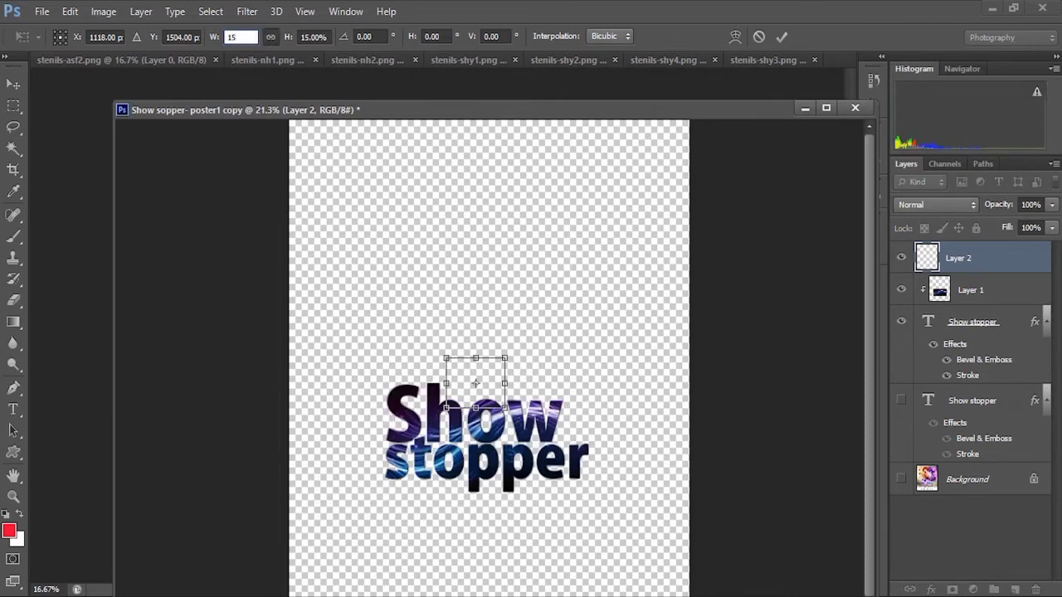
drag(471, 378, 490, 422)
click(782, 36)
Zoom in on the title and fine-tune the photographer stencil's position on the "o" of "Show".
key(z)
drag(450, 383, 543, 383)
key(v)
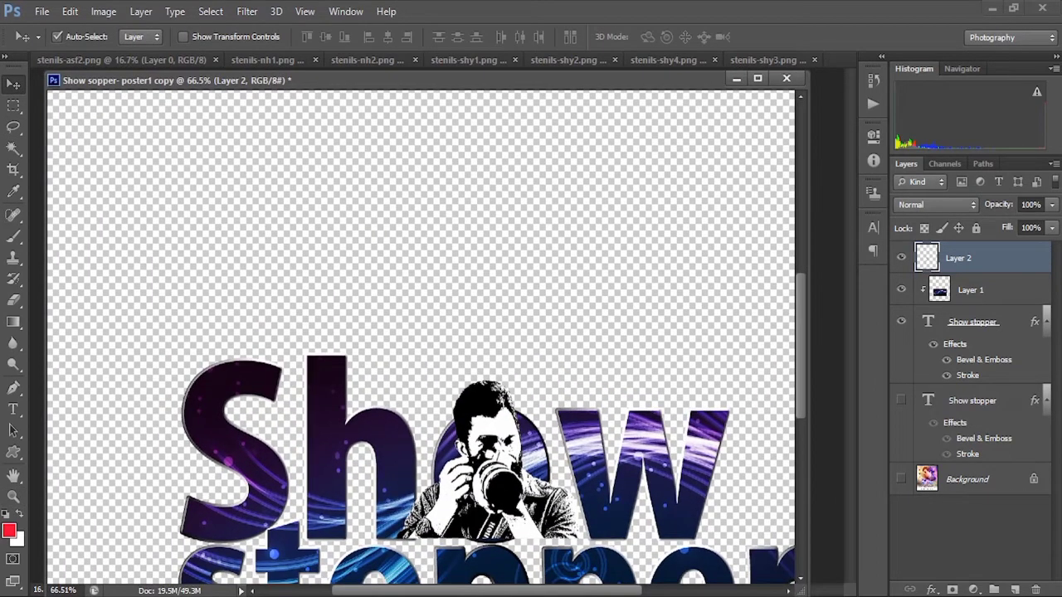
drag(491, 388, 497, 413)
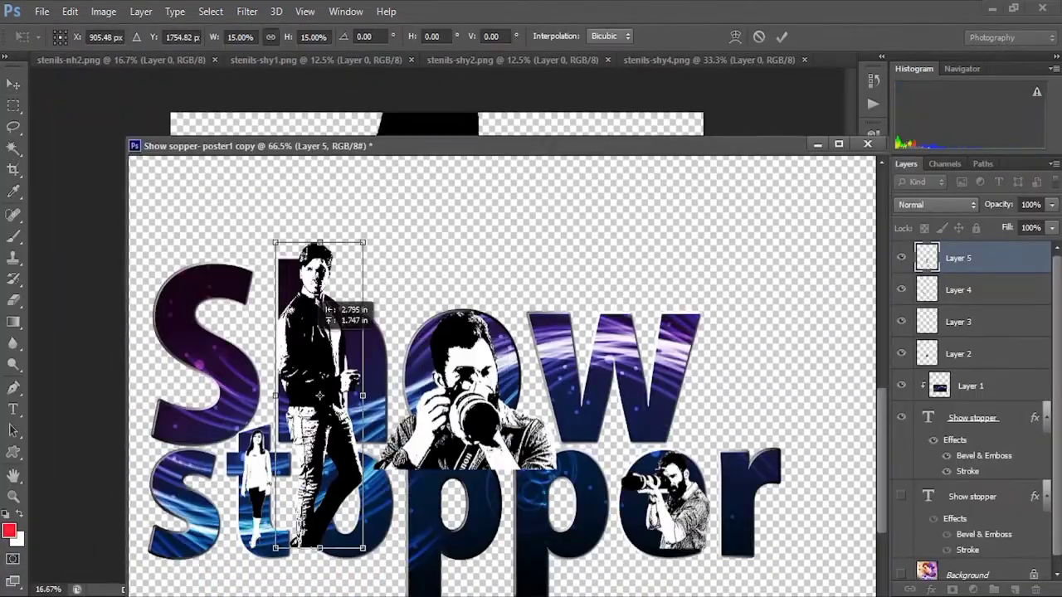
Commit the standing man stencil over the "h" and shrink the side-facing man stencil to 6.5% on the second "p" of "stopper".
key(Return)
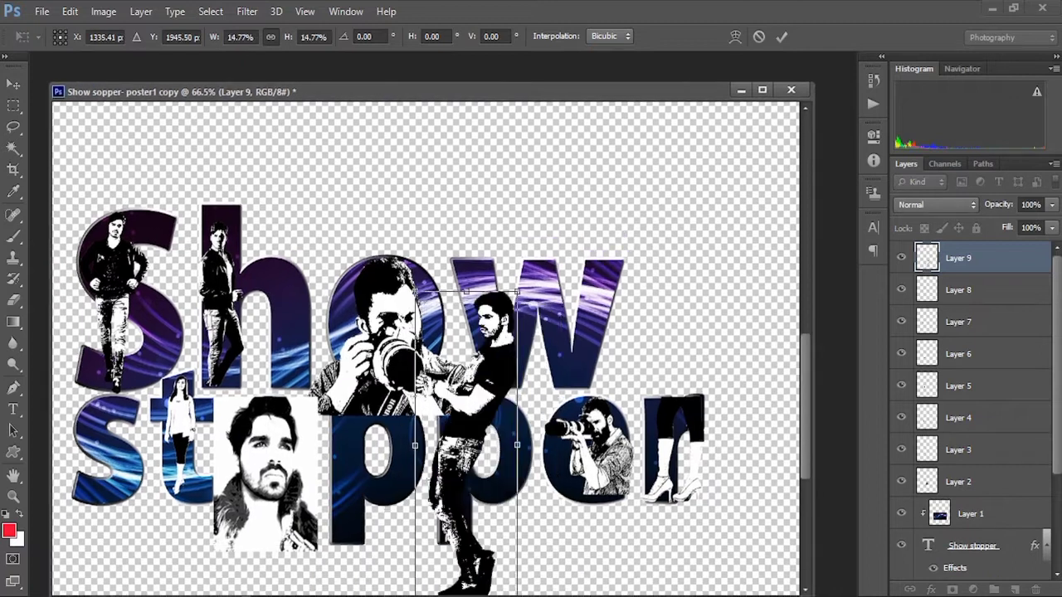
drag(517, 292, 483, 404)
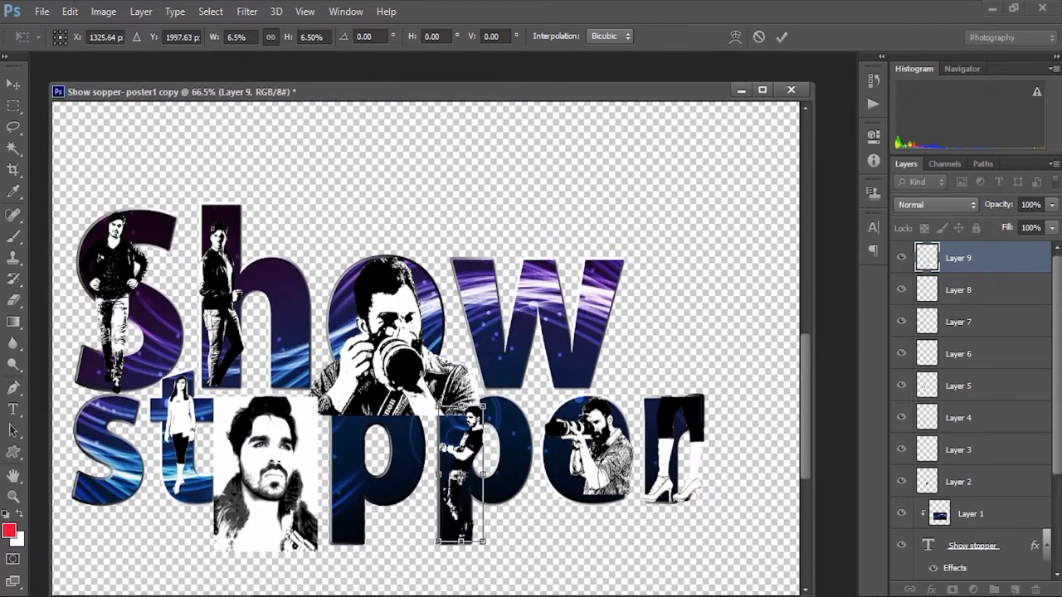
key(Return)
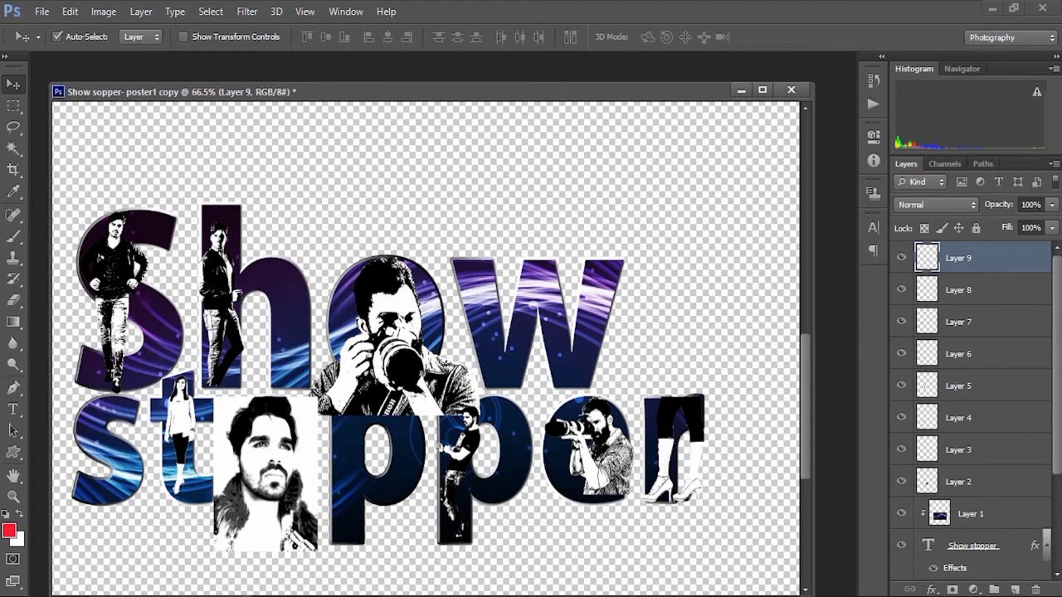
click(901, 258)
click(901, 290)
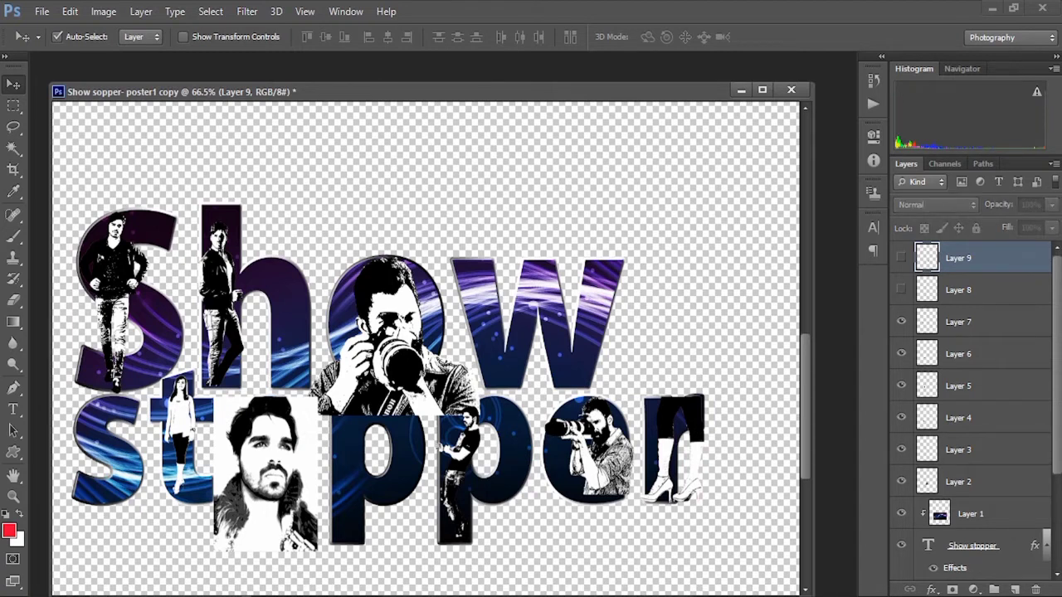
drag(900, 289, 901, 258)
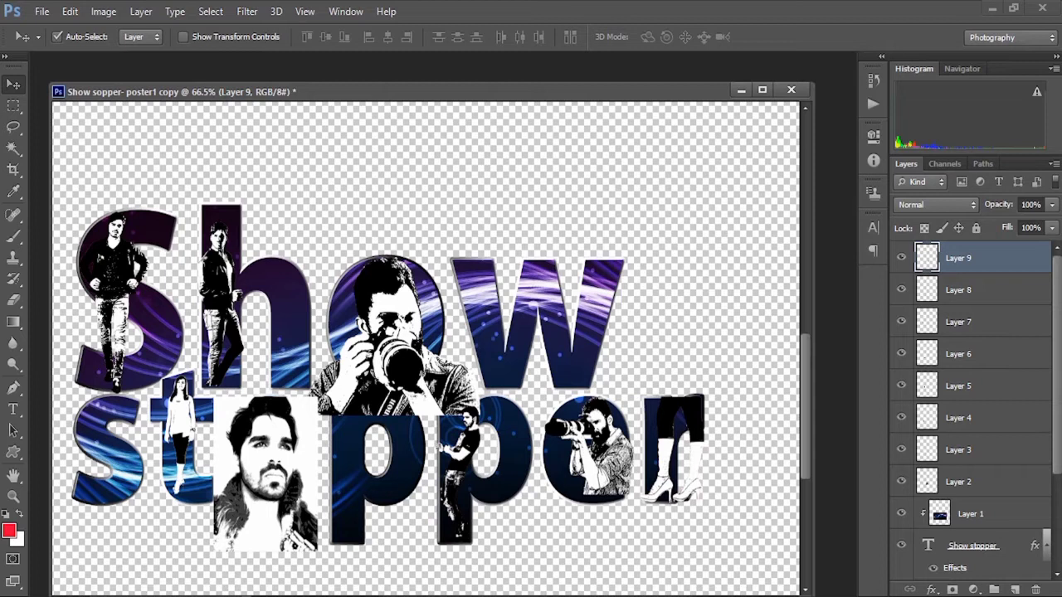
Merge Layer 2 through Layer 9 into a single stencil layer and toggle its visibility to check the result.
click(959, 482)
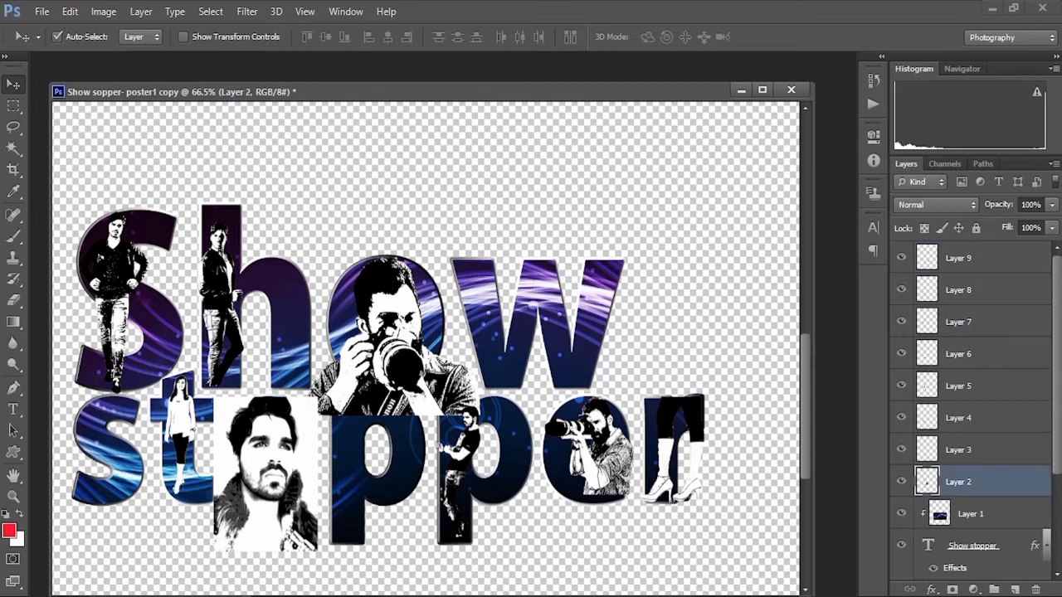
shift+click(959, 258)
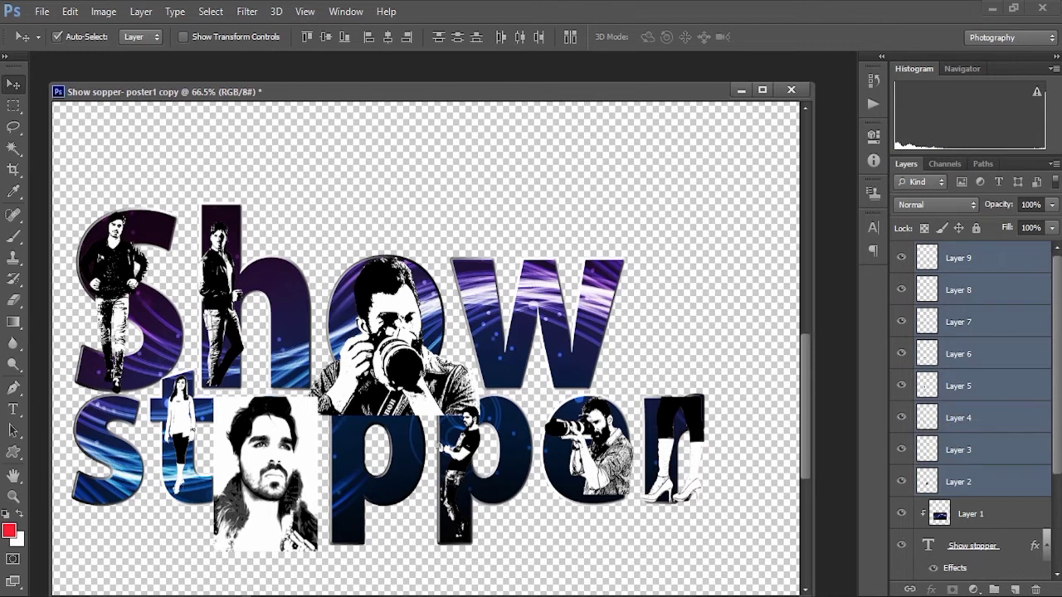
right_click(978, 259)
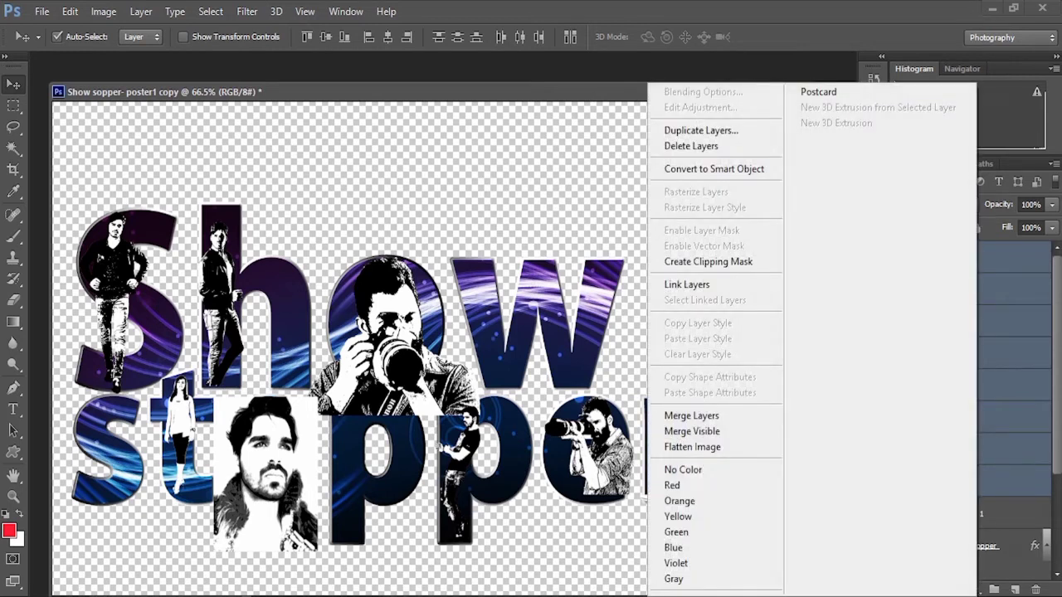
click(691, 415)
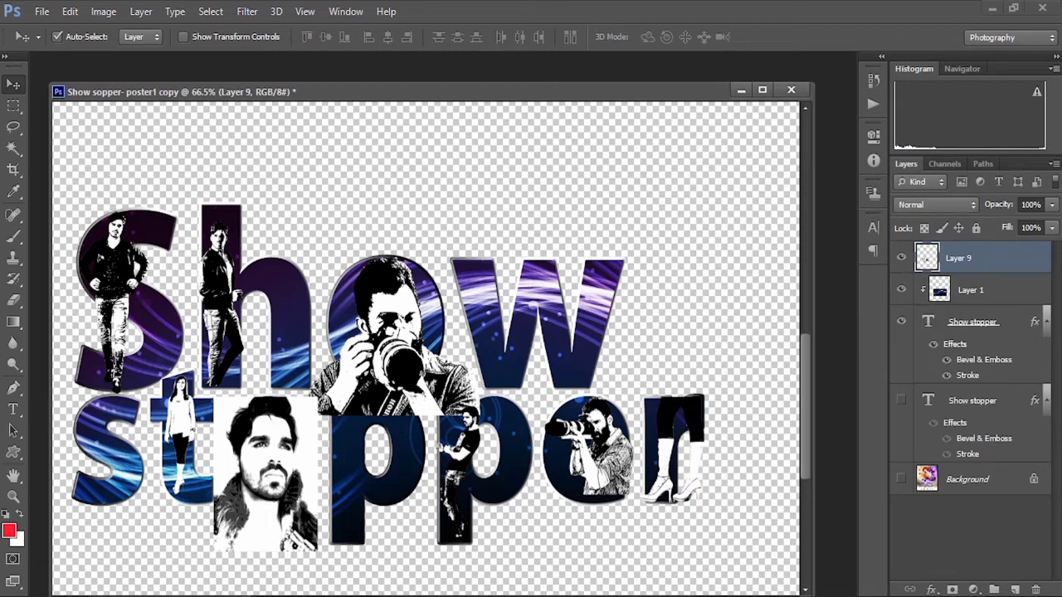
click(901, 257)
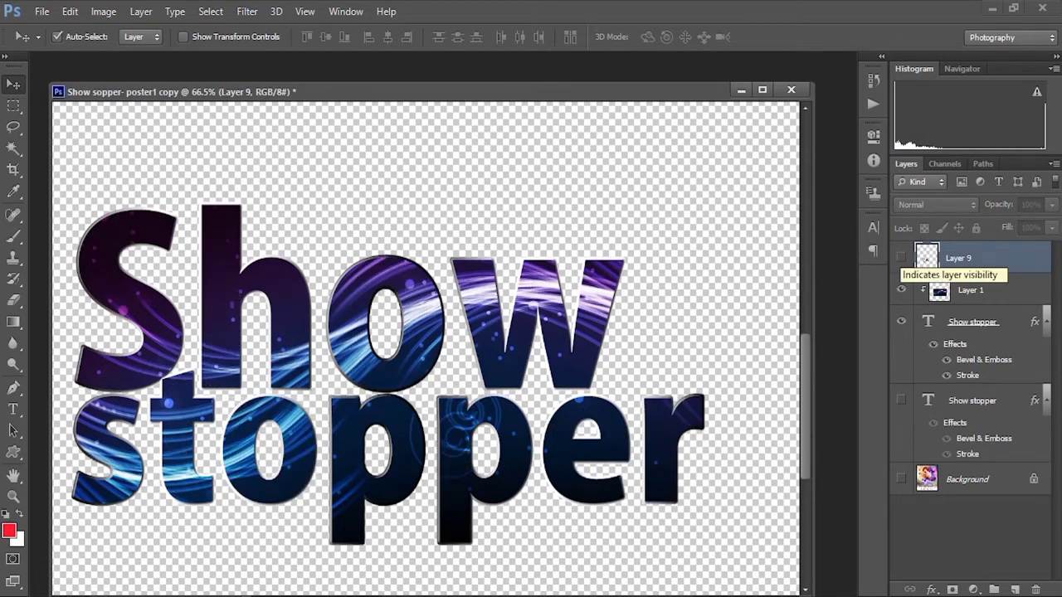
click(901, 258)
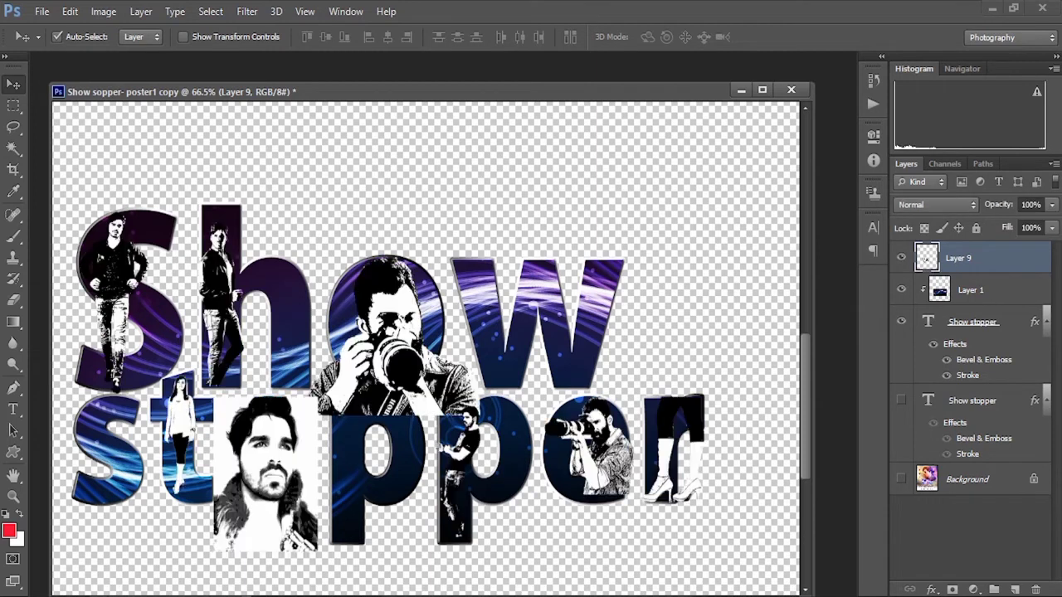
Select the empty area around the letters from the clipped "Show stopper" text layer with the Magic Wand, then make merged stencil Layer 9 active.
key(ctrl+0)
key(z)
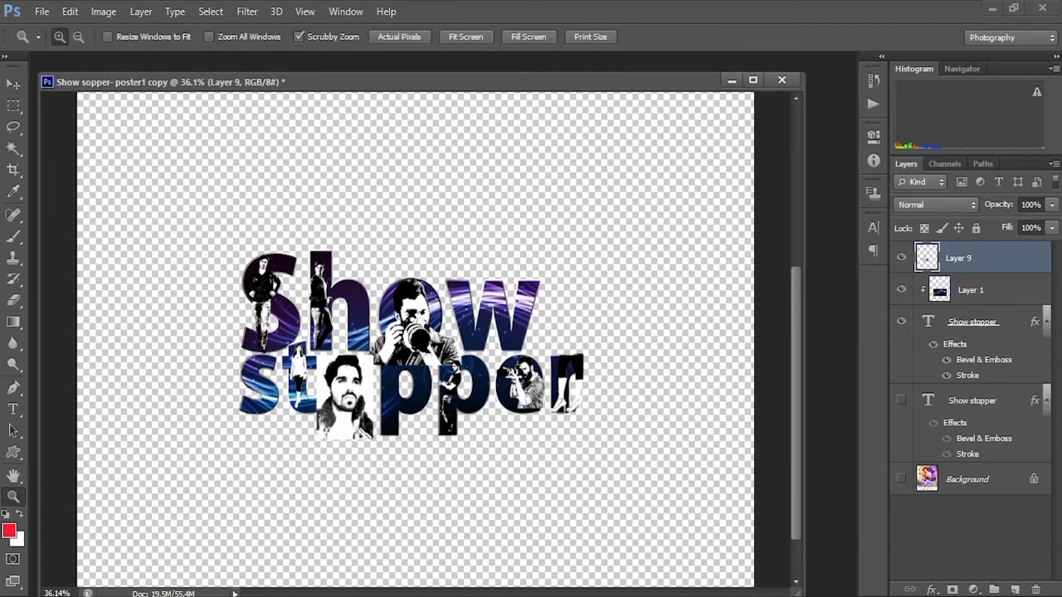
drag(213, 239, 249, 240)
scroll(249, 240, down, 8)
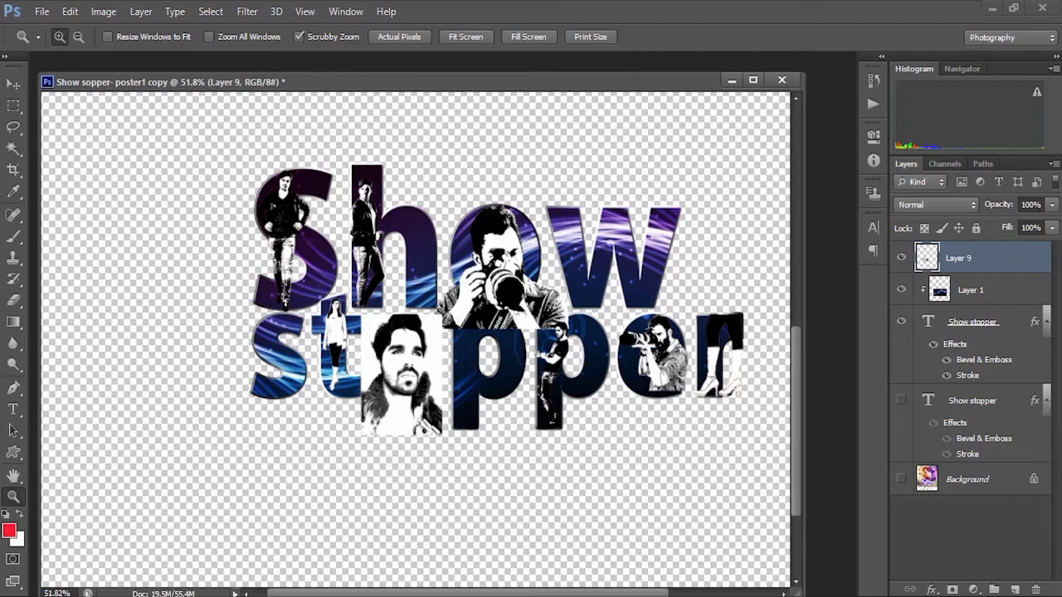
click(987, 322)
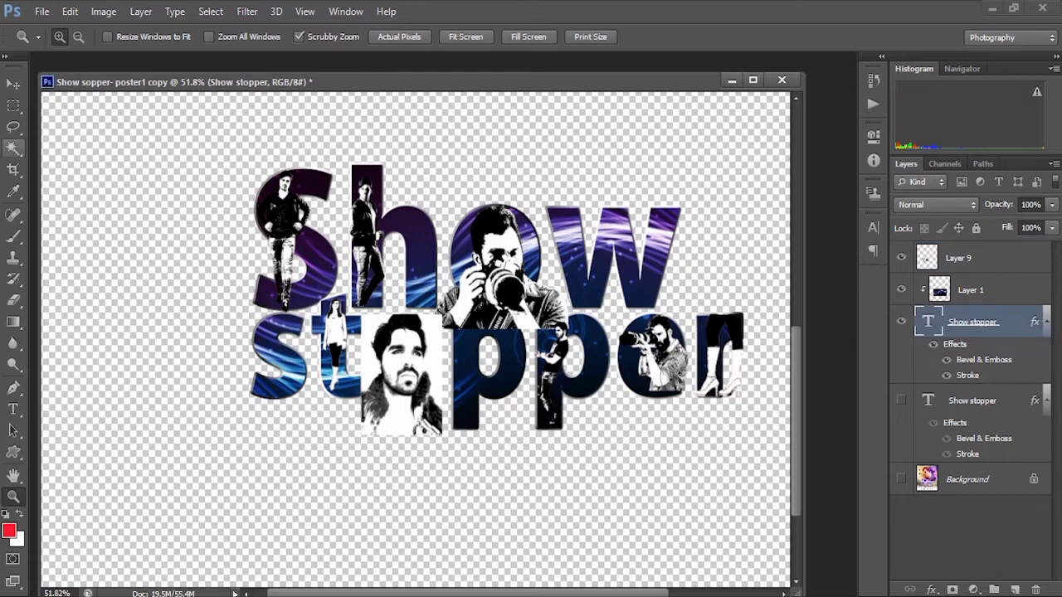
click(14, 148)
click(212, 208)
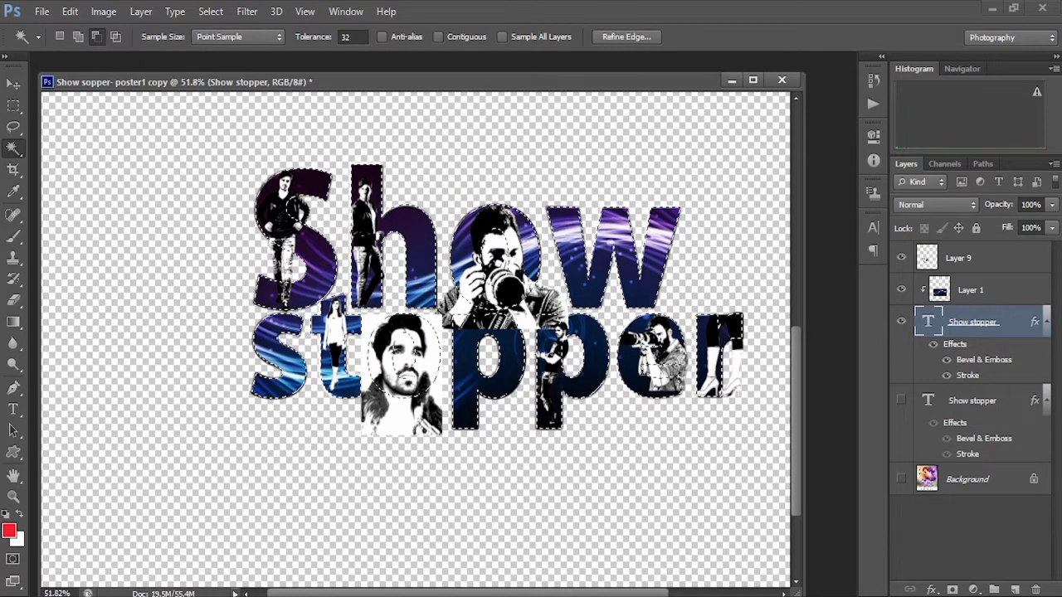
click(979, 258)
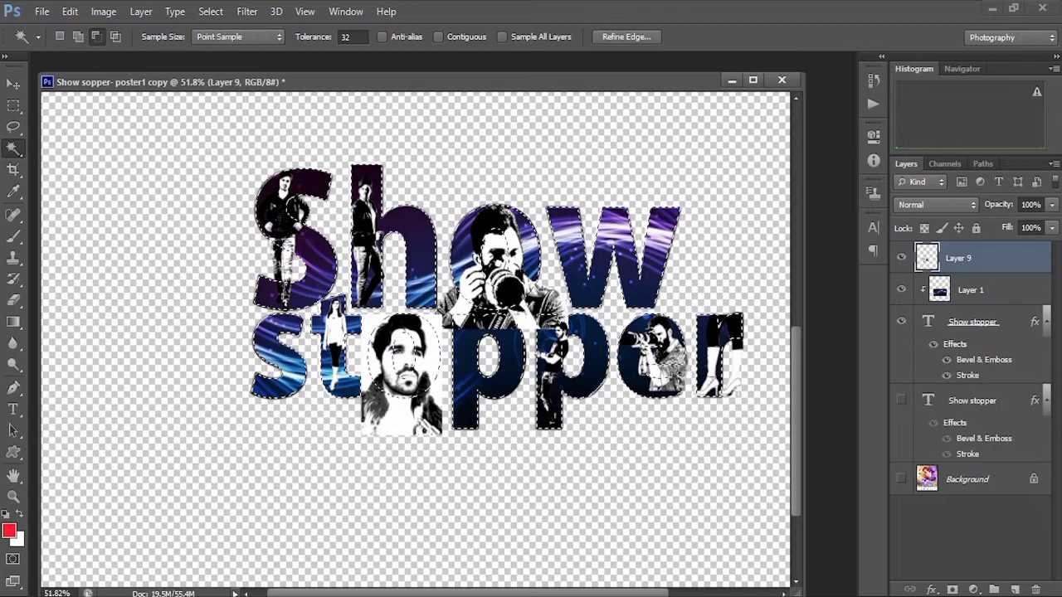
key(Delete)
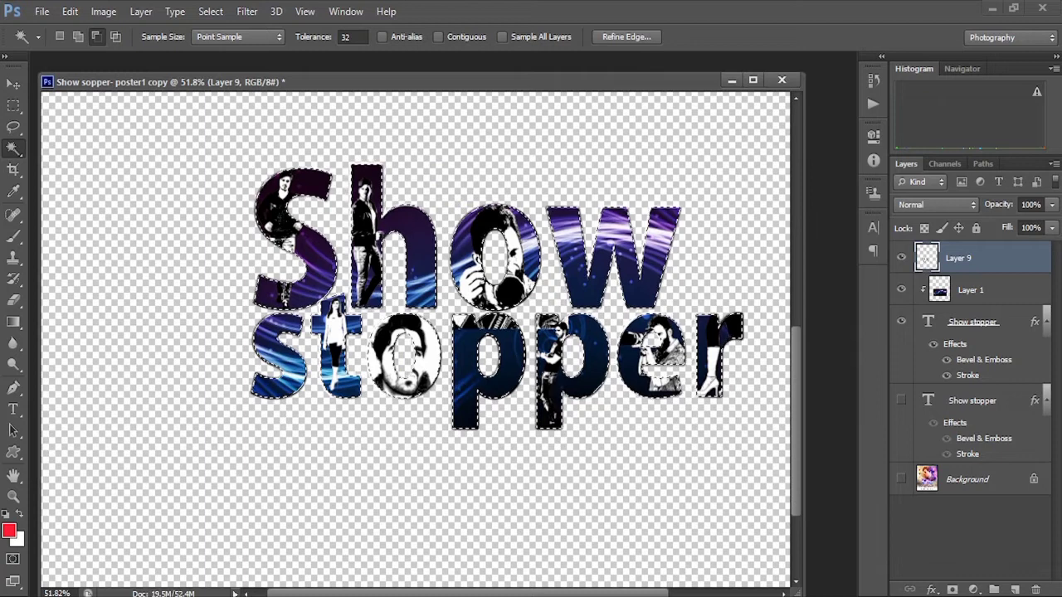
key(l)
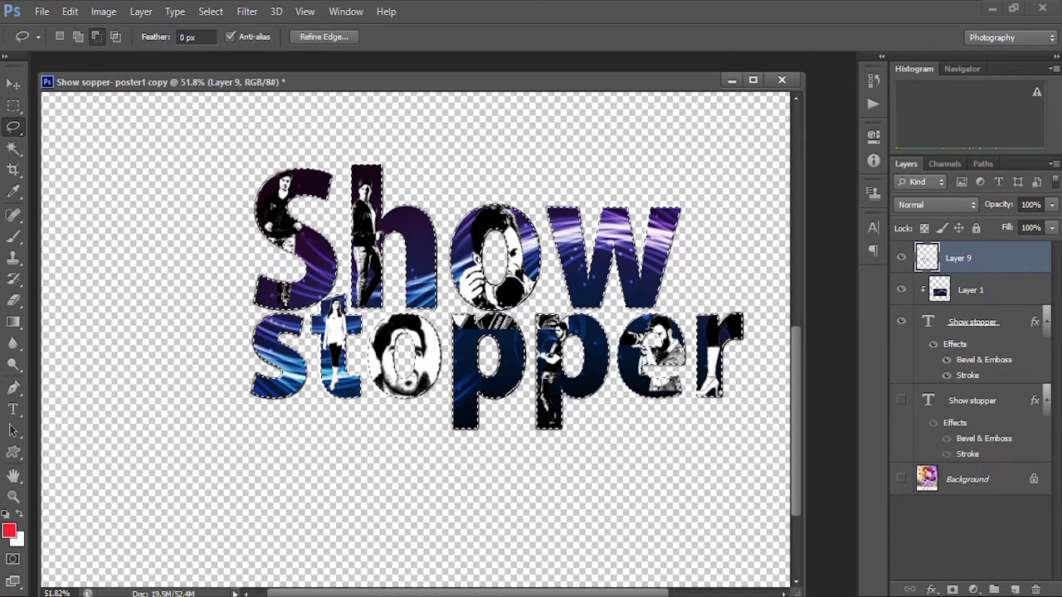
key(ctrl+alt+z)
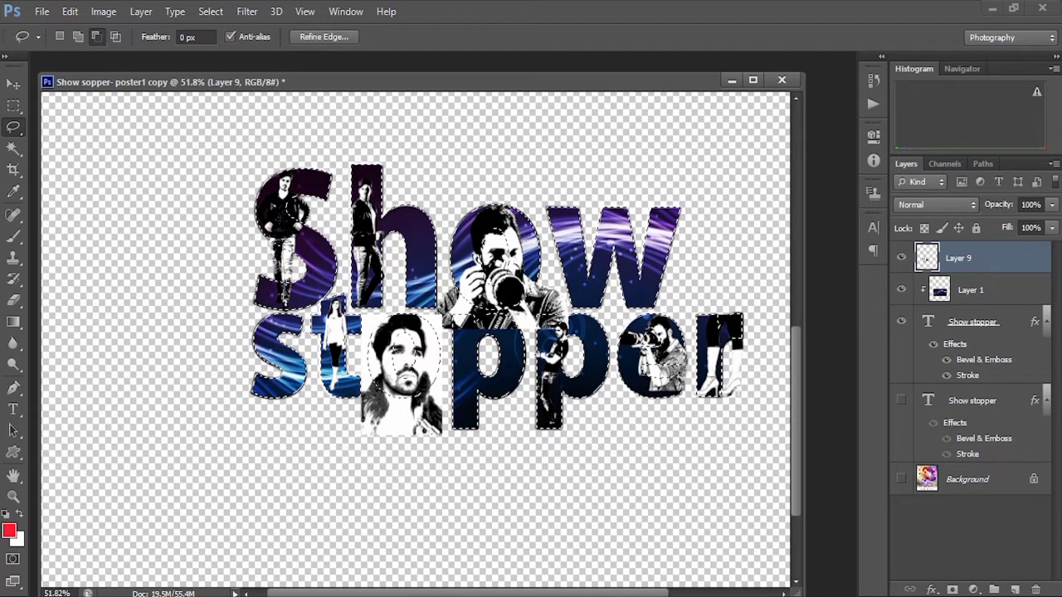
Exclude the inner holes of both "o" letters from the selection, delete the stencil areas outside the letters and deselect.
key(m)
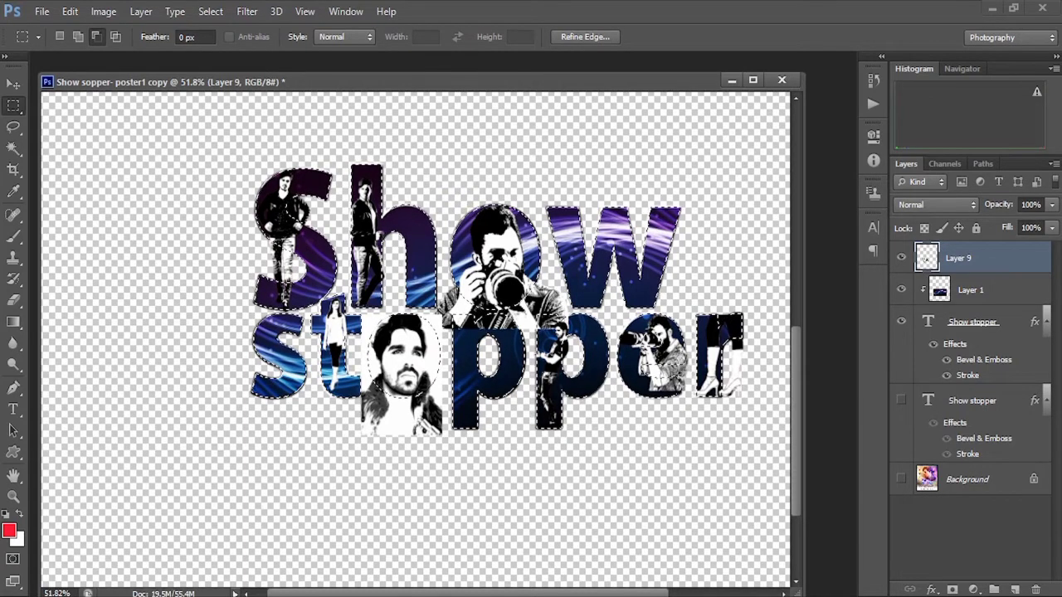
key(Delete)
key(v)
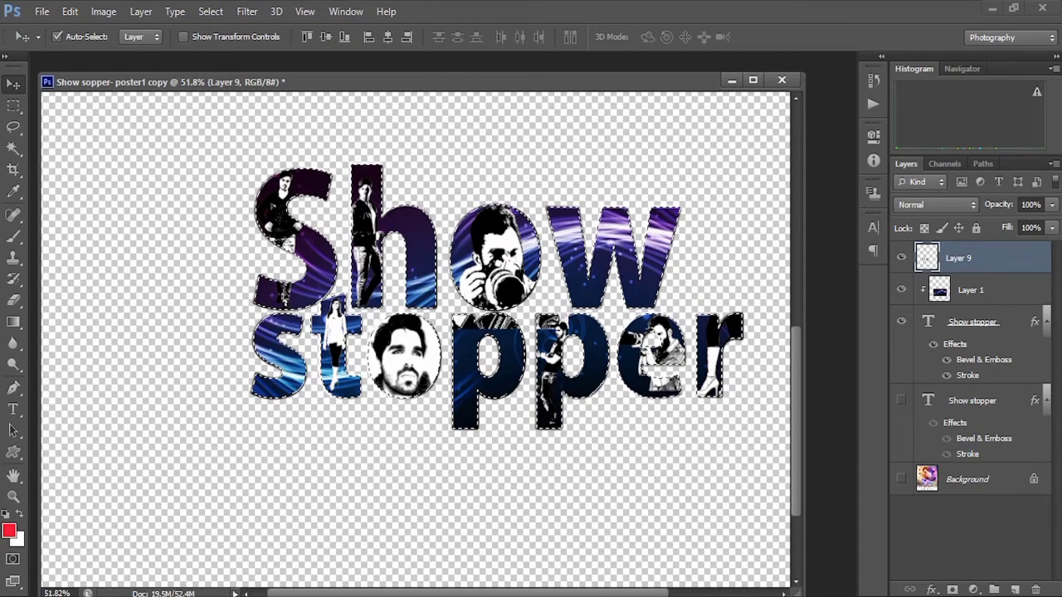
key(ctrl+d)
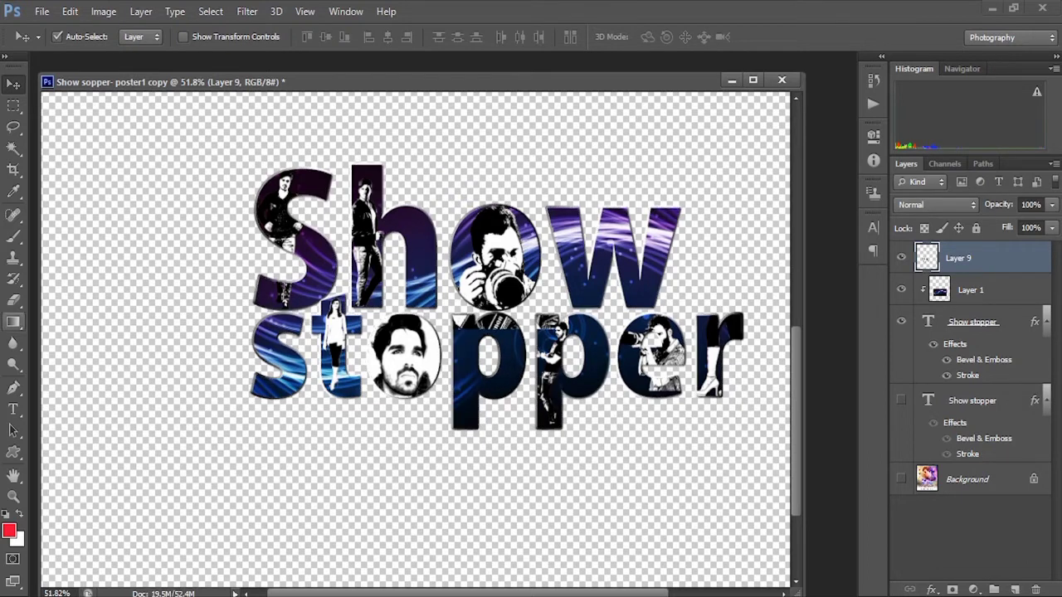
Erase the leftover stencil fragments along the upper edges of both "p" letters in "stopper".
key(e)
drag(453, 316, 506, 317)
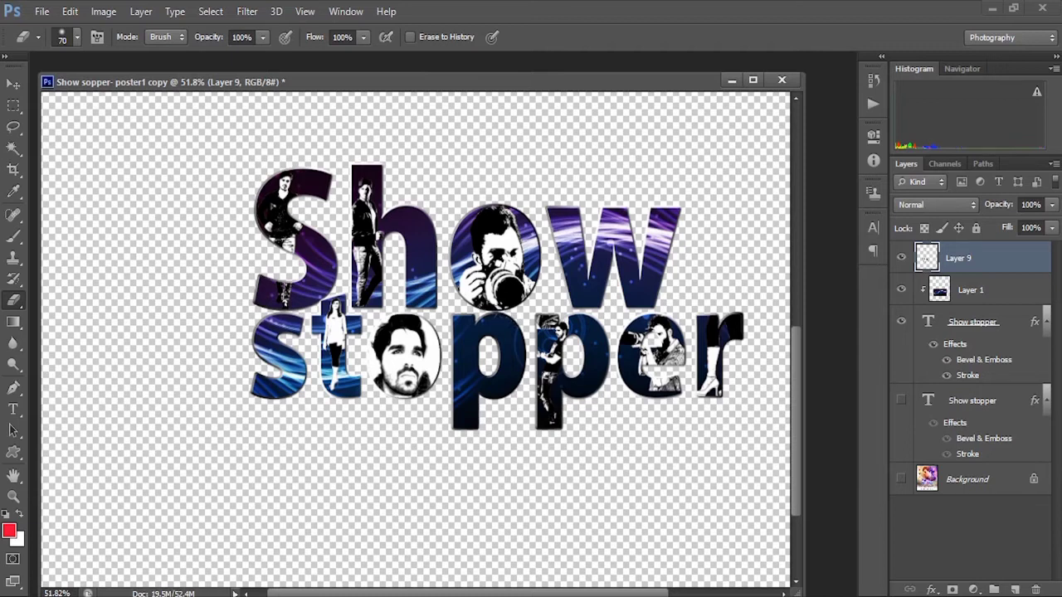
drag(536, 320, 556, 323)
key(v)
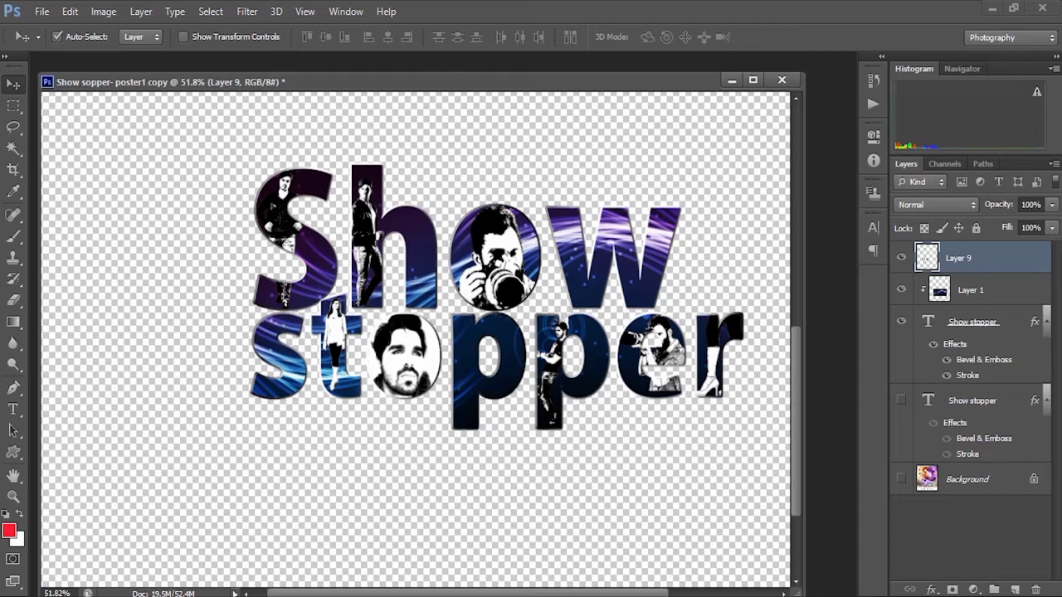
Open the background image 1566426 from the Bg folder and bring it into the poster document as a new layer.
scroll(415, 339, up, 3)
scroll(415, 339, down, 2)
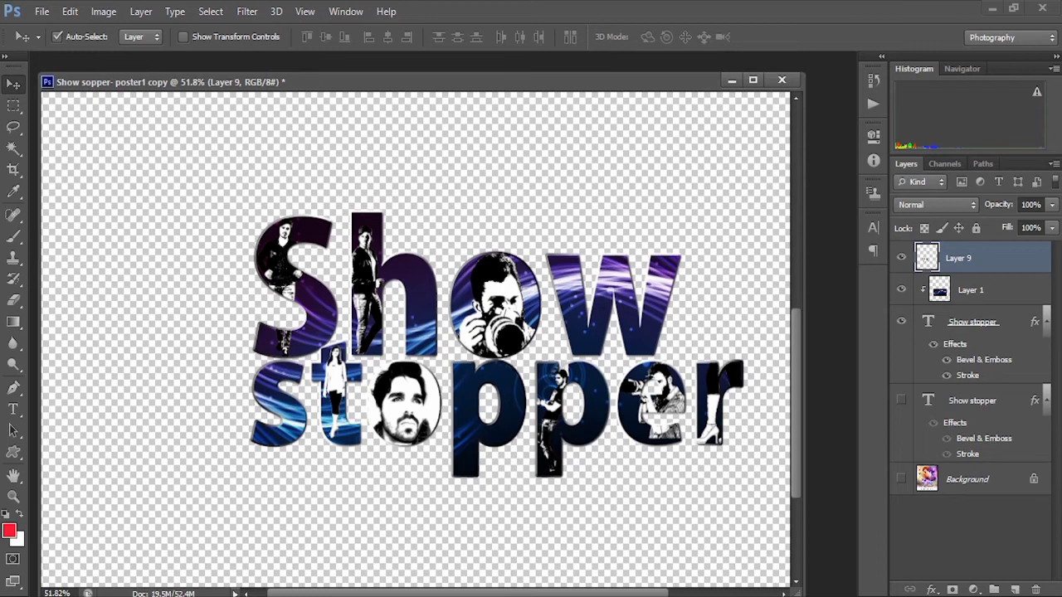
key(ctrl+o)
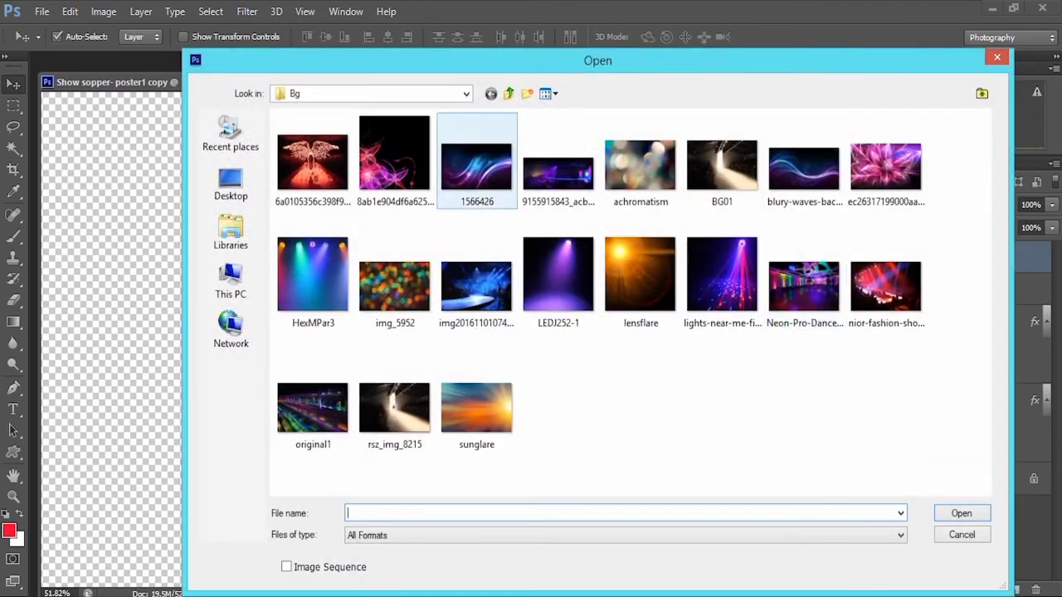
double_click(478, 161)
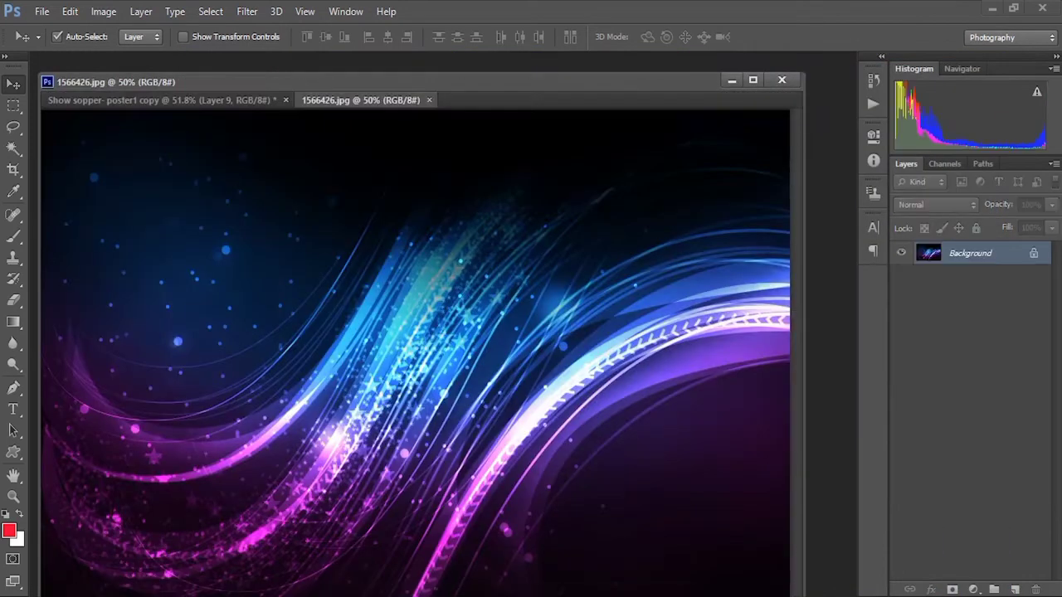
drag(361, 100, 467, 226)
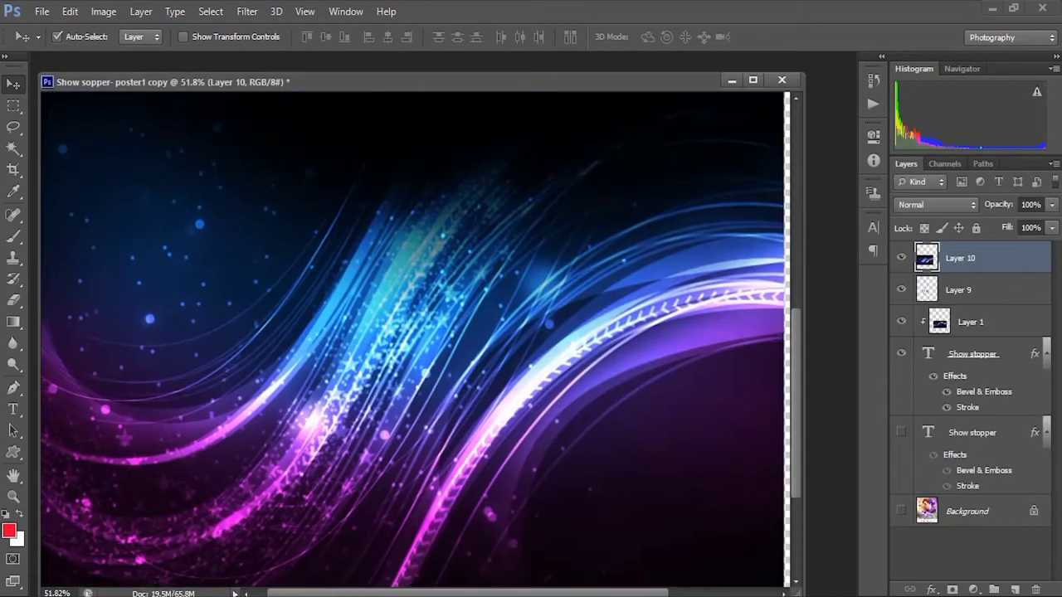
Scale the light-wave image to 75%, place it over the title and flip it horizontally.
click(70, 11)
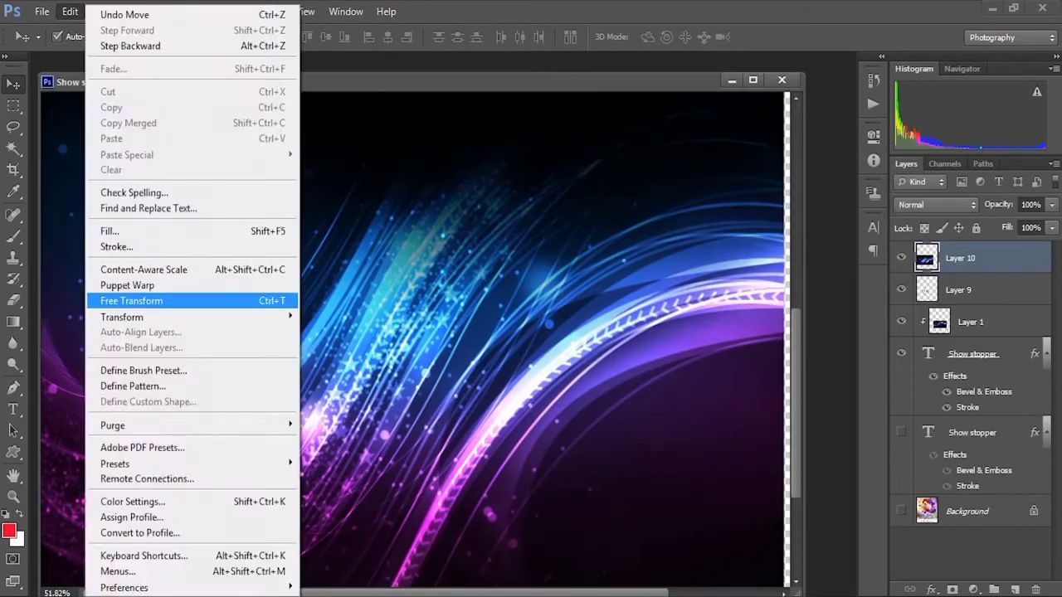
click(125, 301)
click(240, 36)
text(75)
key(Return)
key(Return)
drag(512, 258, 568, 241)
click(69, 12)
mouse_move(124, 316)
click(336, 499)
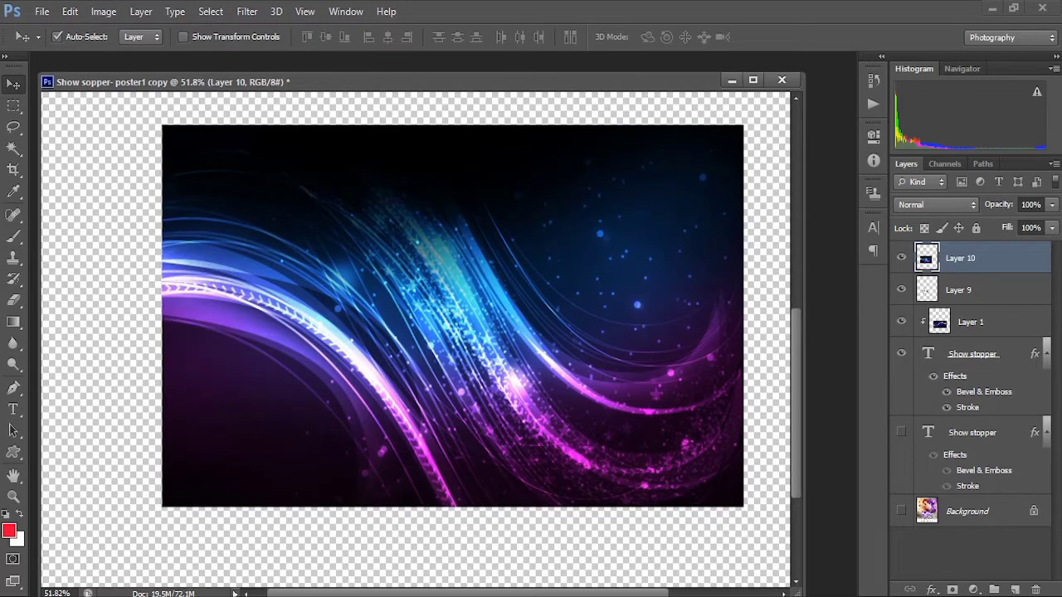
Clip the light-wave image to the merged stencil layer and set its blend mode to Linear Dodge (Add).
right_click(965, 258)
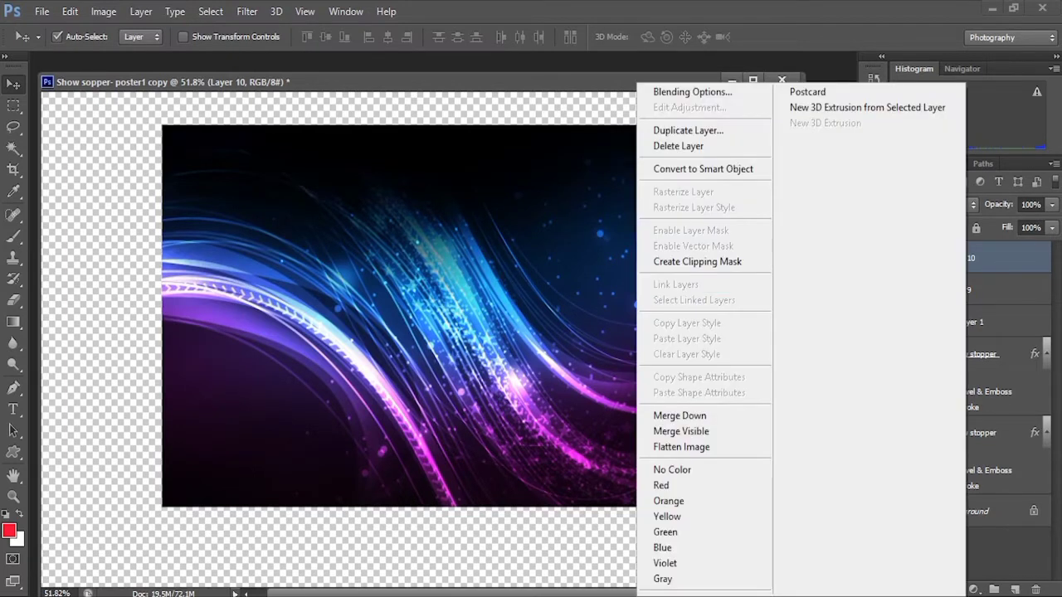
click(696, 261)
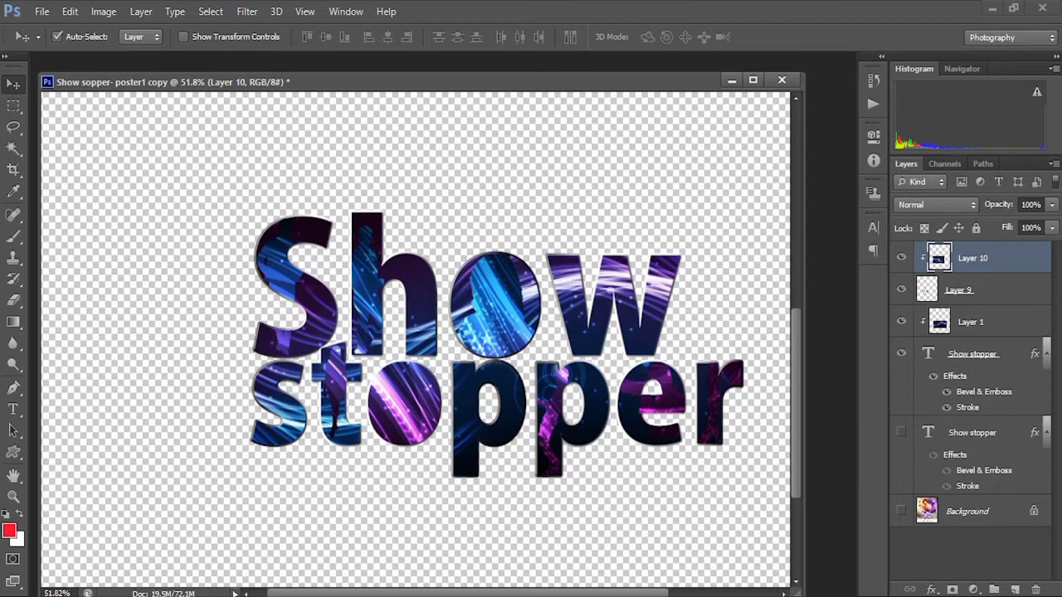
click(936, 204)
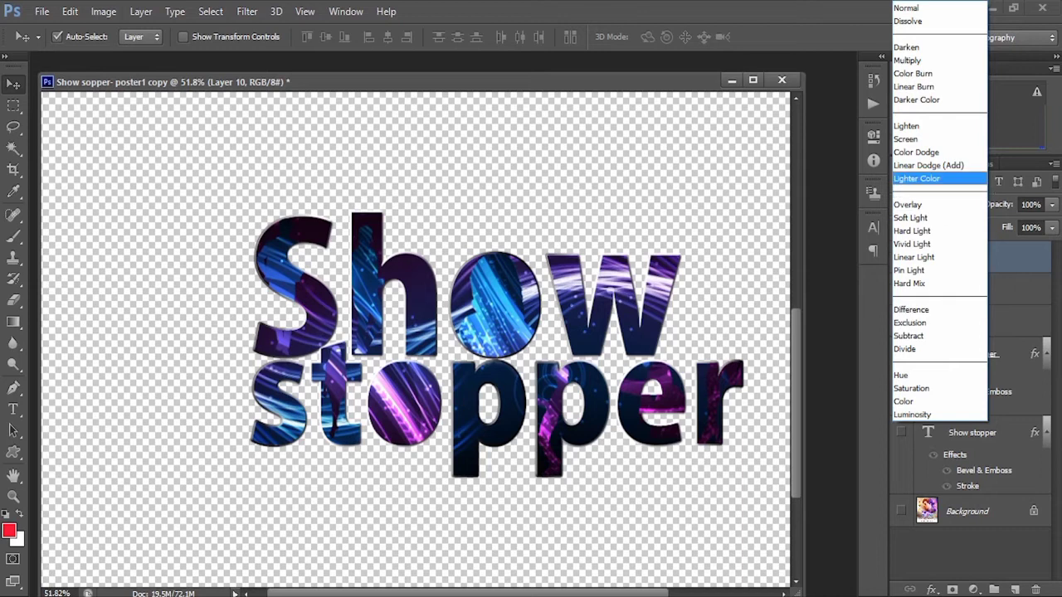
click(928, 165)
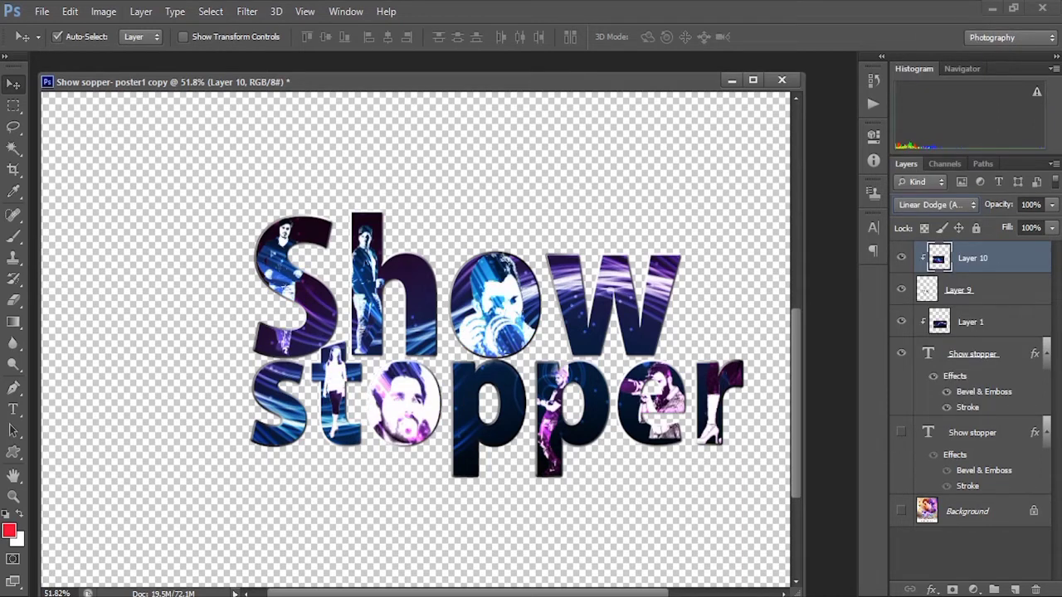
Toggle the visibility of the light-wave layer and the stencil layer to compare the title with and without them.
click(902, 257)
click(901, 257)
click(901, 257)
click(902, 257)
click(902, 289)
click(902, 289)
right_click(488, 83)
click(535, 93)
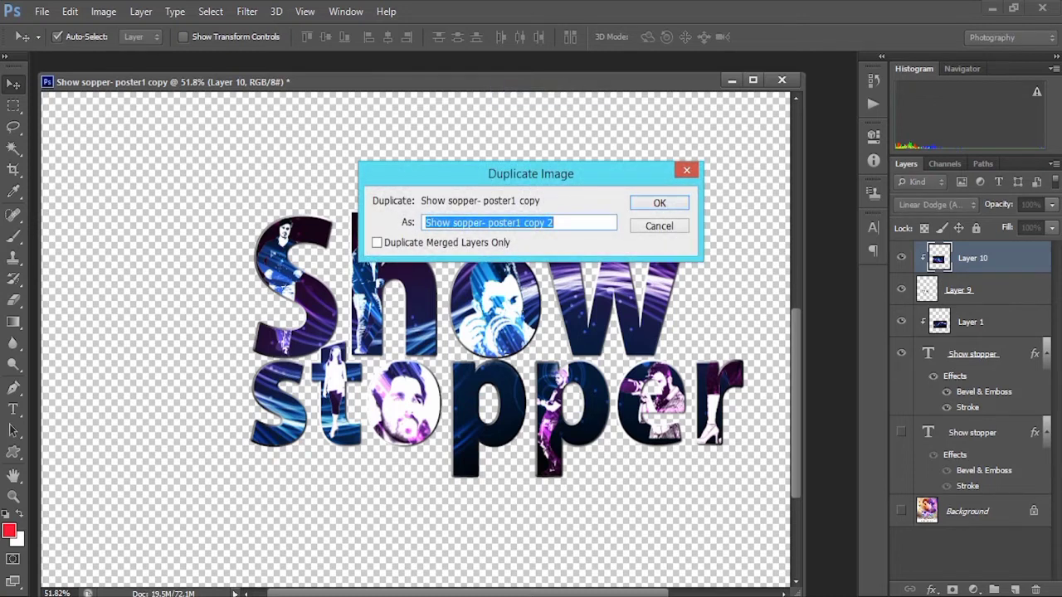
key(Return)
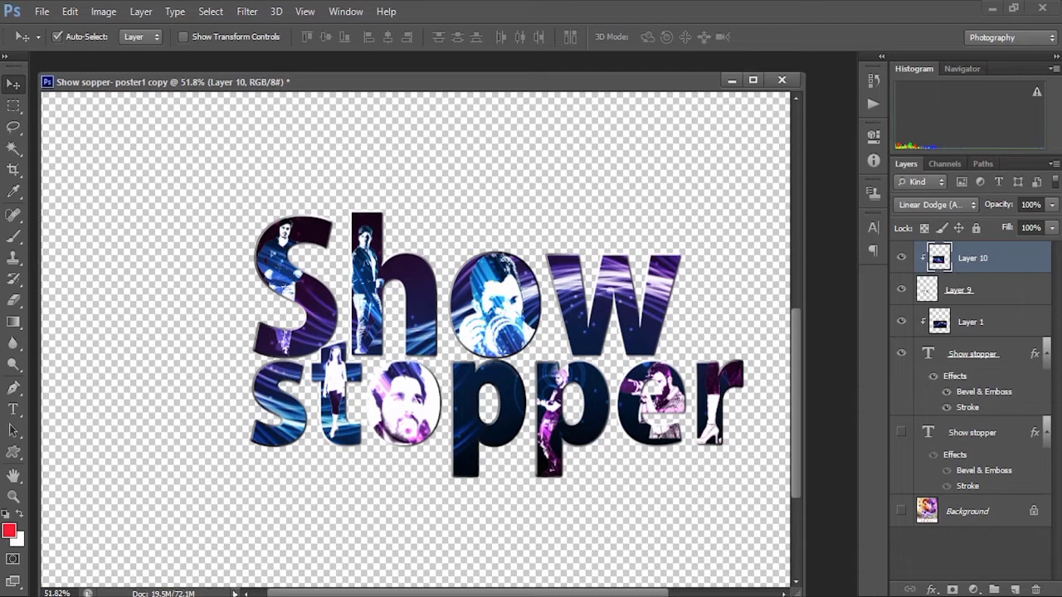
Save the document in the Photoshop folder as textlayer-1 in PSD format.
click(41, 12)
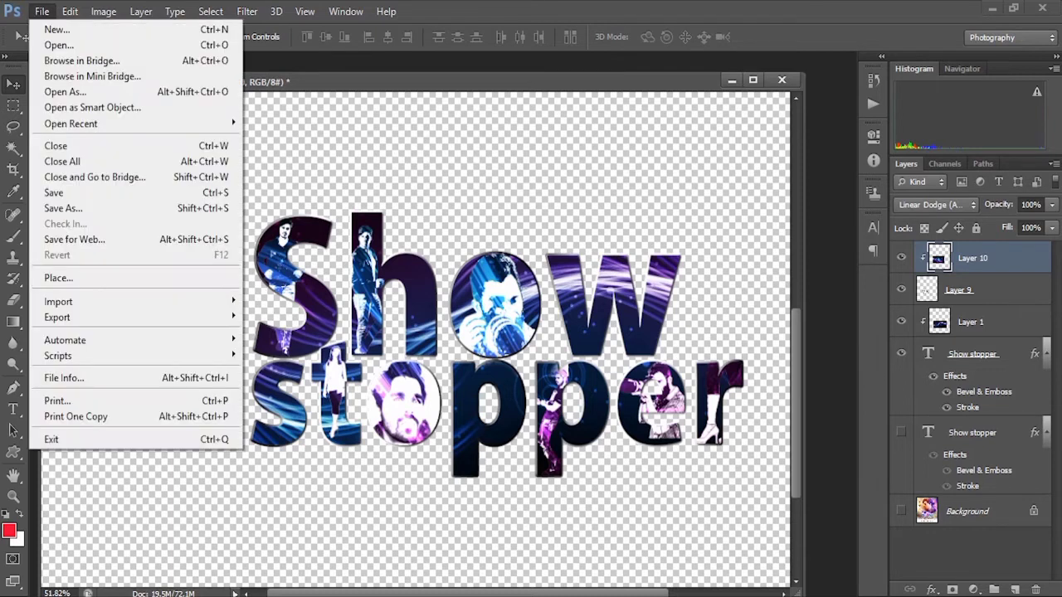
click(63, 208)
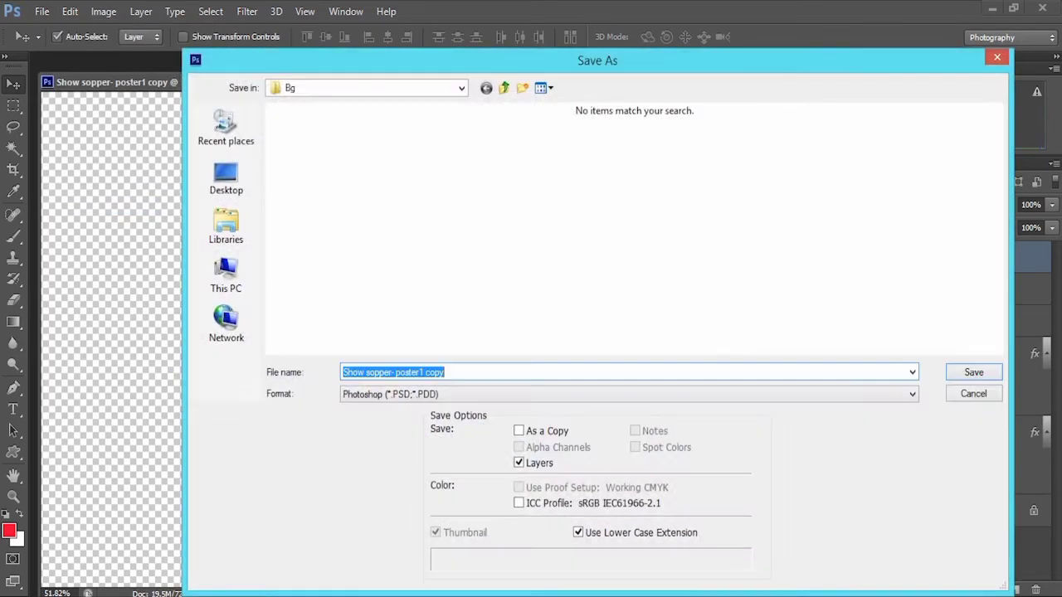
click(503, 87)
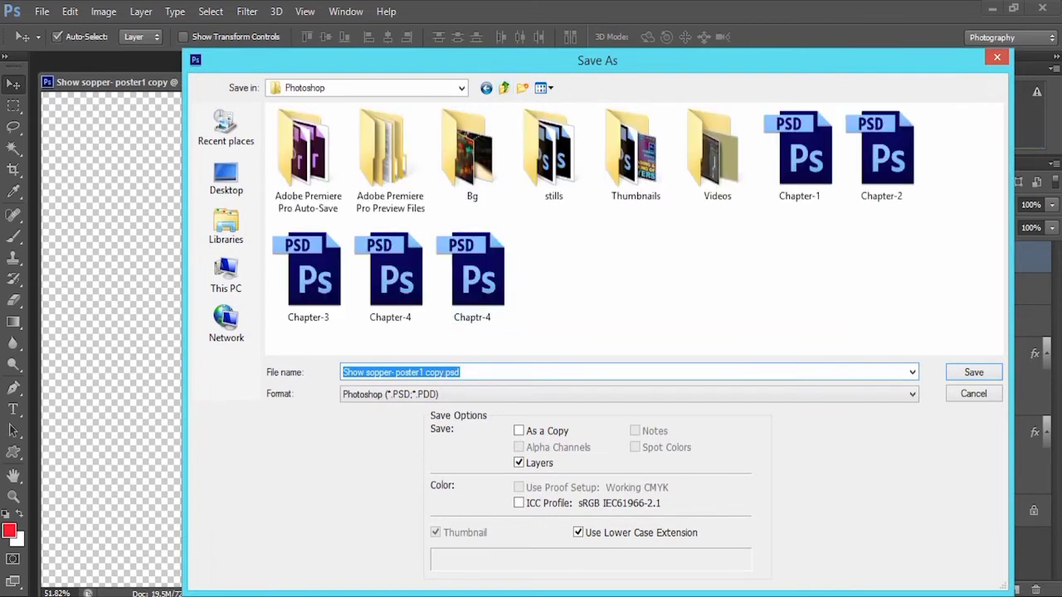
text(text)
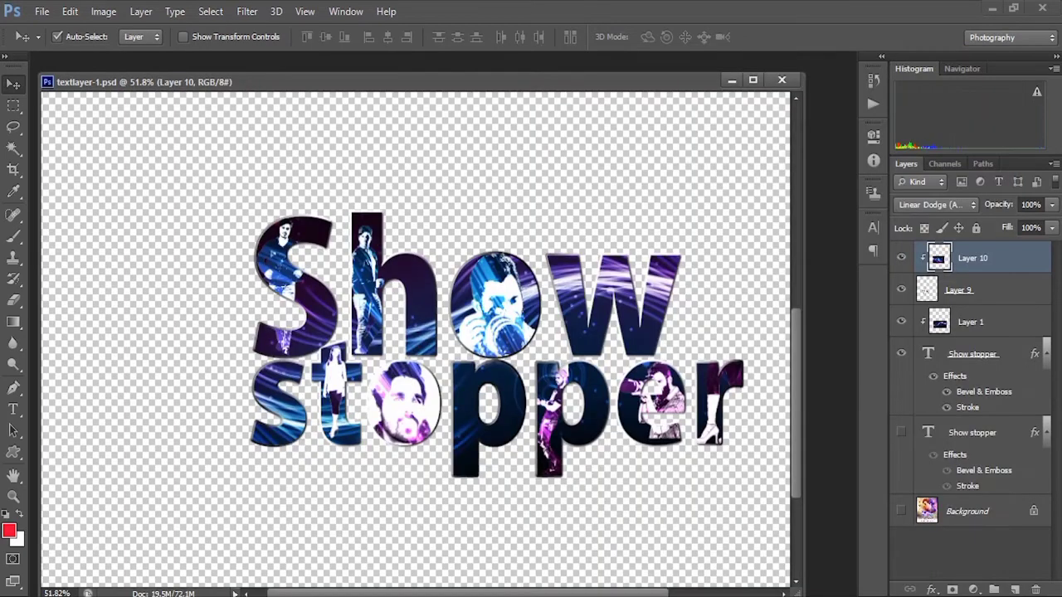
Duplicate the textlayer-1 document as textlayer-2.
right_click(508, 83)
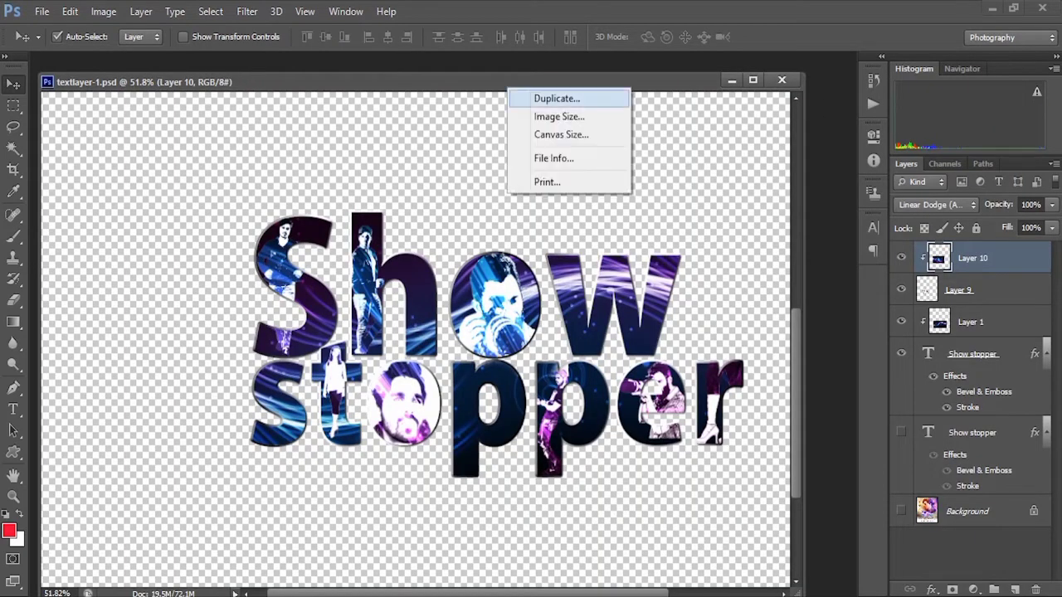
click(557, 98)
drag(464, 174, 530, 168)
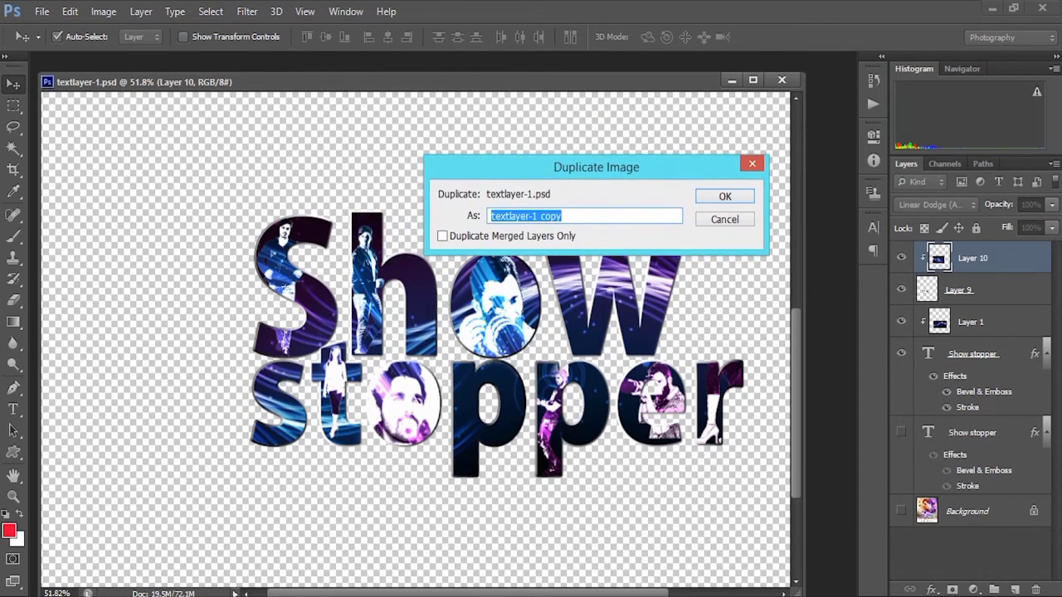
click(534, 215)
drag(532, 215, 562, 215)
text(2)
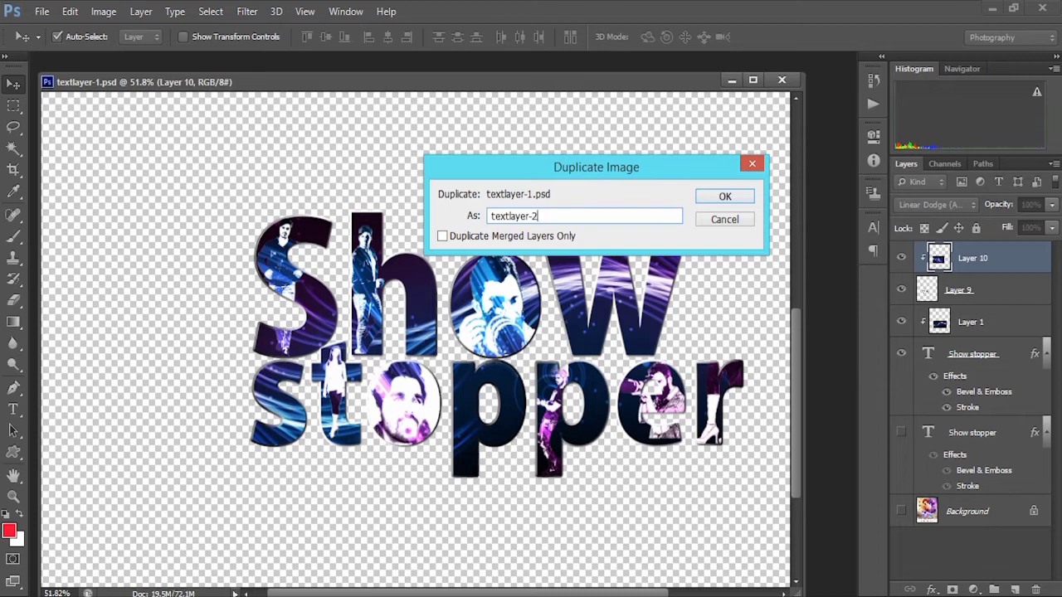
click(725, 196)
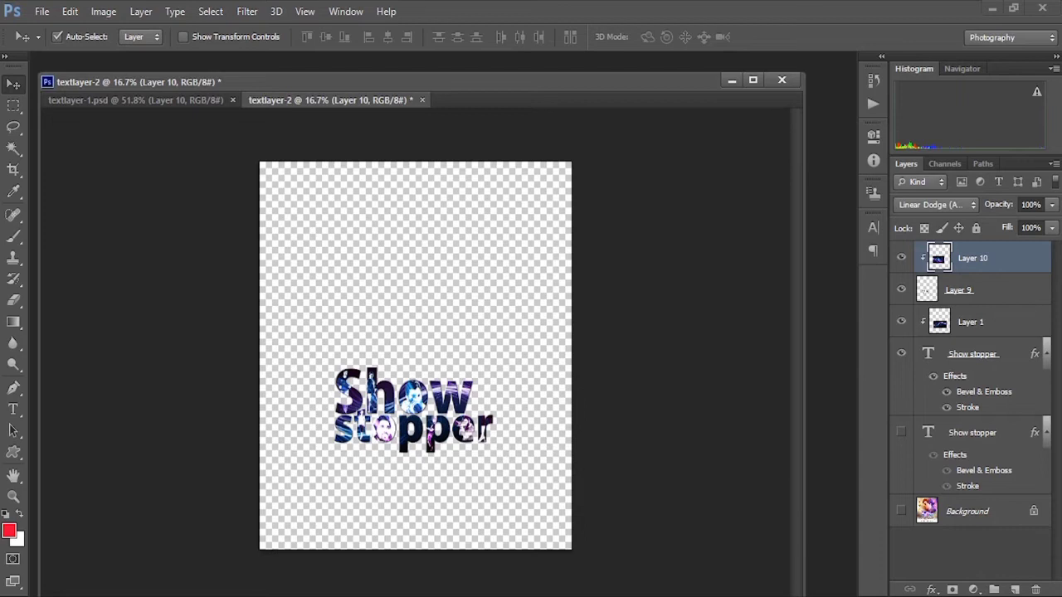
Float the textlayer-2 document in its own window, close textlayer-1 and move the copy into the freed workspace.
drag(331, 100, 204, 157)
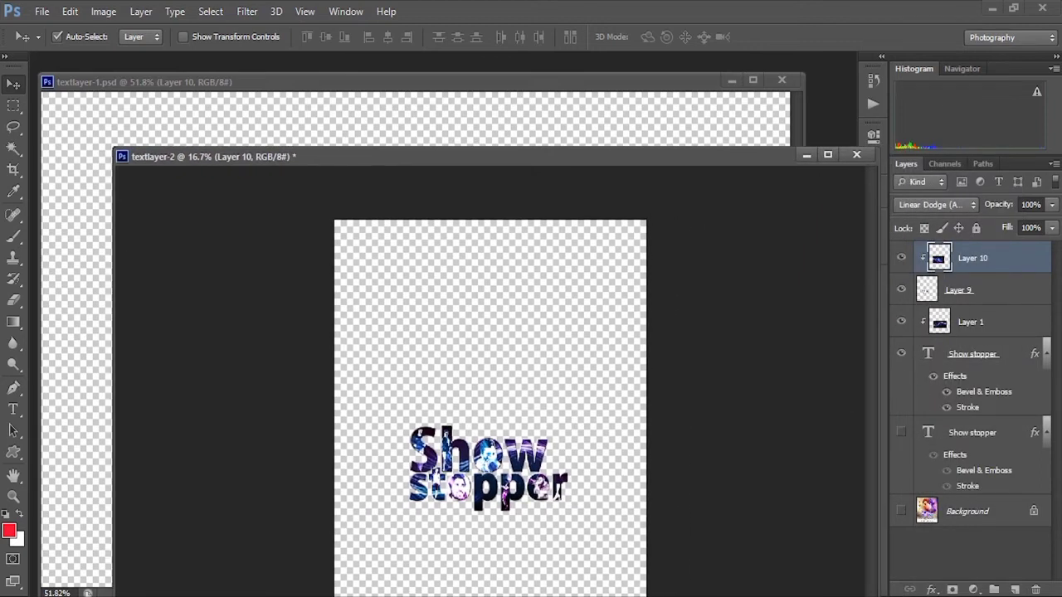
drag(204, 157, 307, 259)
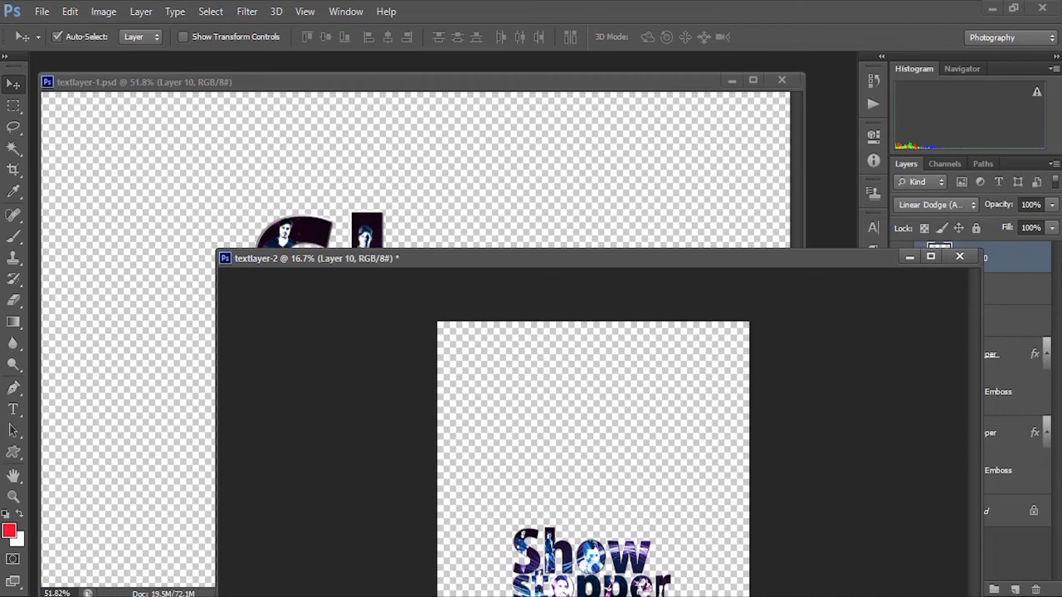
click(515, 81)
click(781, 81)
drag(631, 257, 492, 94)
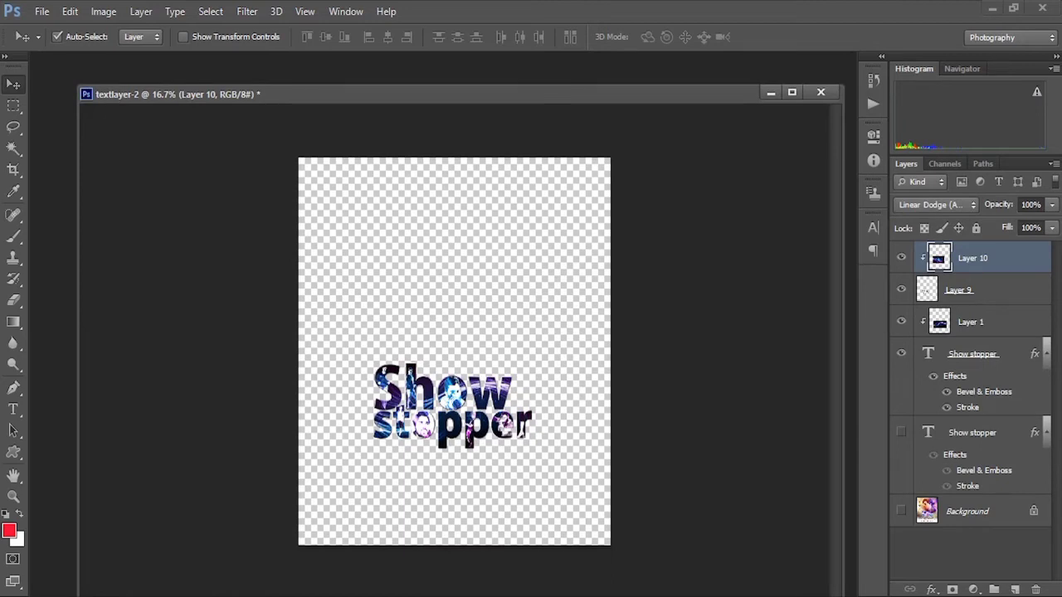
Hide Layer 10, Layer 9 and Layer 1, and delete Layer 10.
click(901, 257)
click(901, 289)
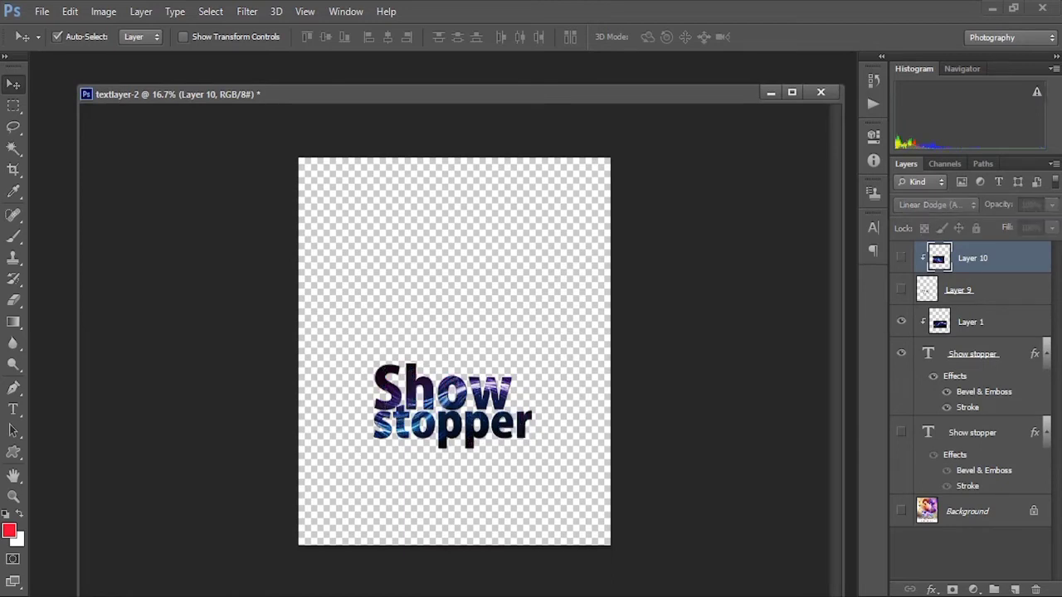
click(900, 321)
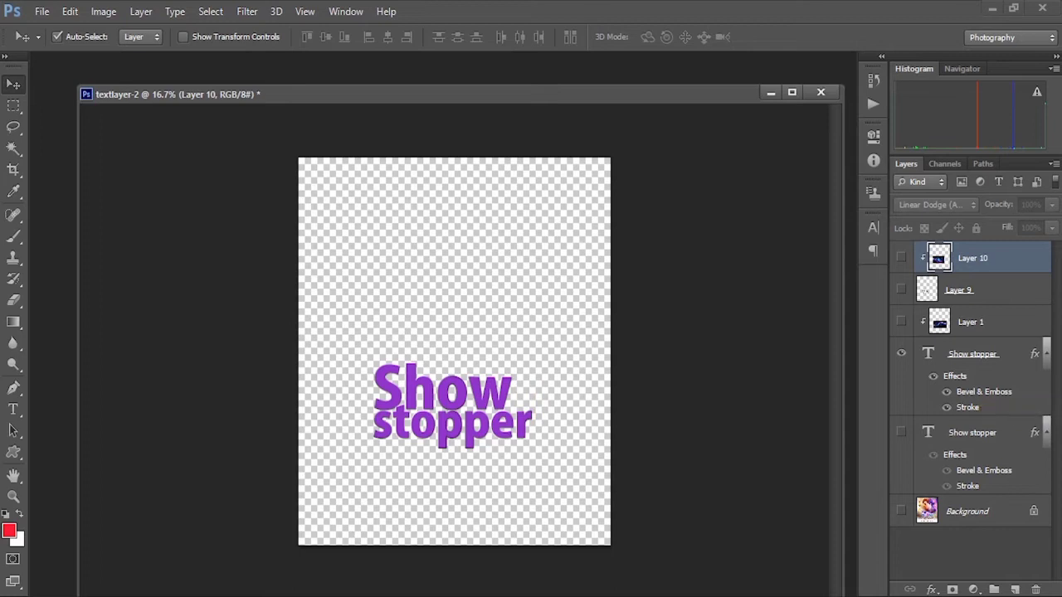
right_click(972, 258)
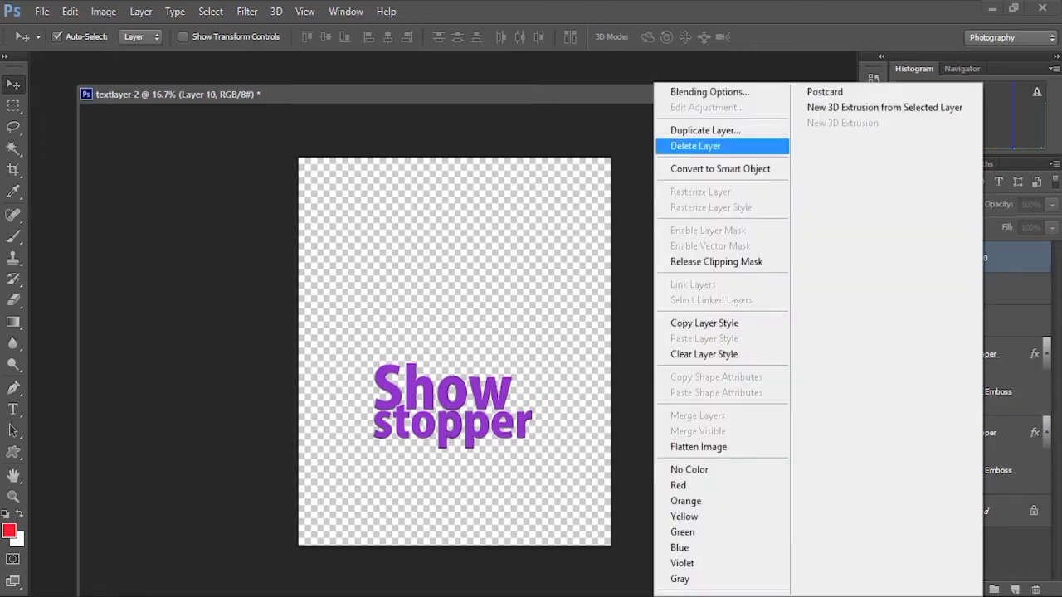
click(711, 145)
click(458, 239)
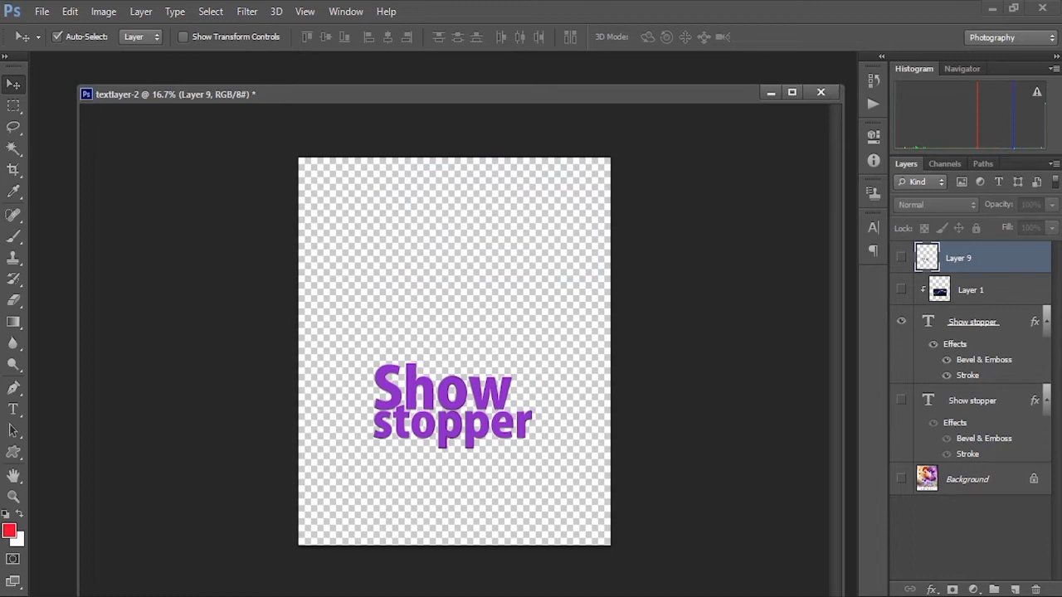
Delete the hidden lower Show stopper text layer and the Background layer.
click(972, 401)
click(1036, 589)
key(Return)
Delete Layer 9 and Layer 1 so that only the purple Show stopper text layer is kept.
right_click(972, 258)
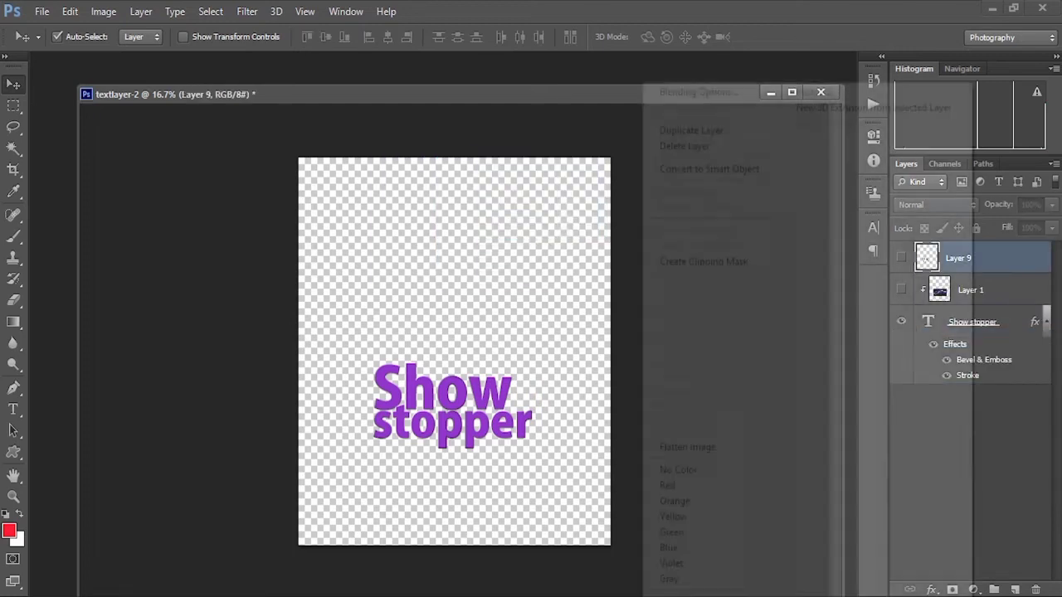
click(691, 130)
key(Return)
key(ctrl+z)
shift+click(979, 290)
right_click(979, 290)
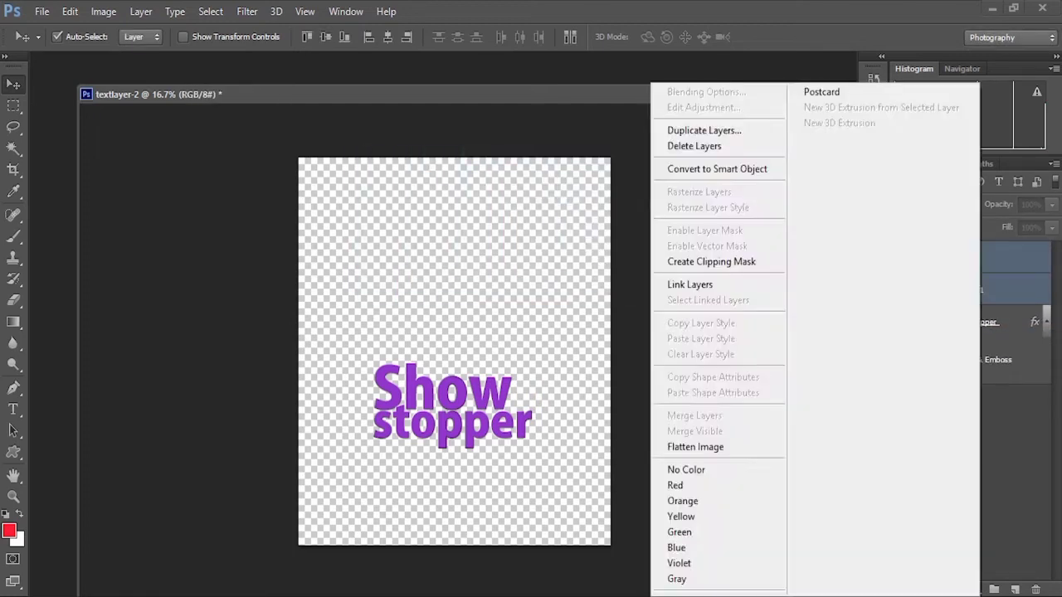
click(693, 146)
key(Return)
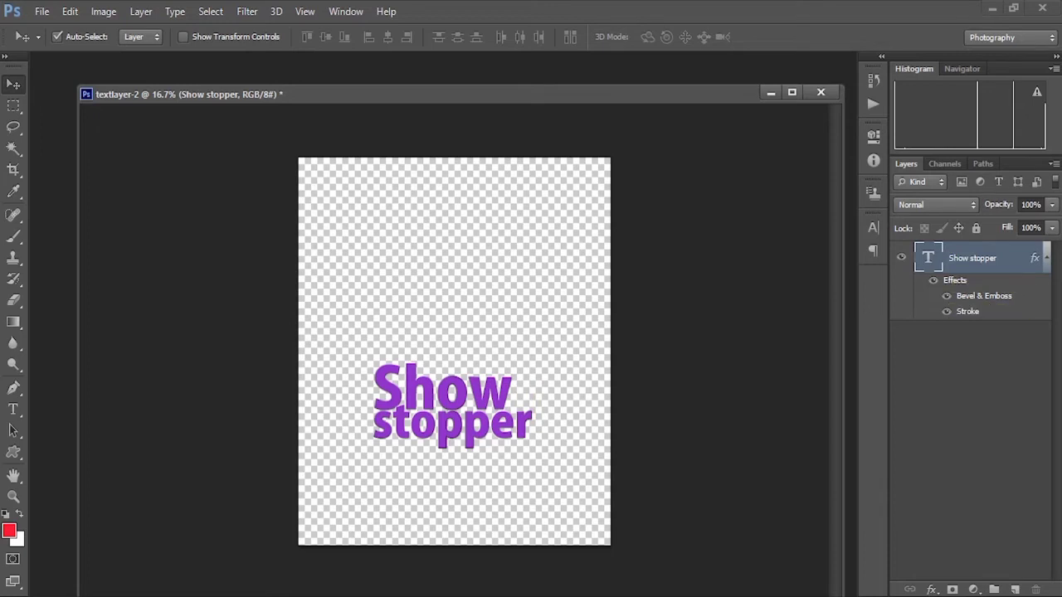
Duplicate the Show stopper text layer as Show stopper copy and hide the original.
right_click(966, 258)
click(680, 114)
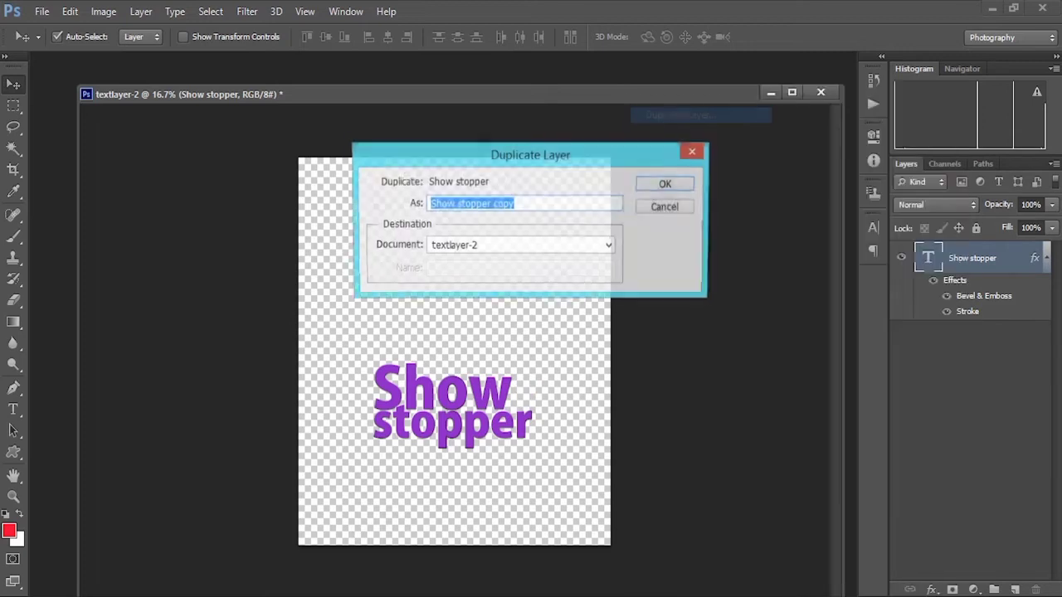
key(Return)
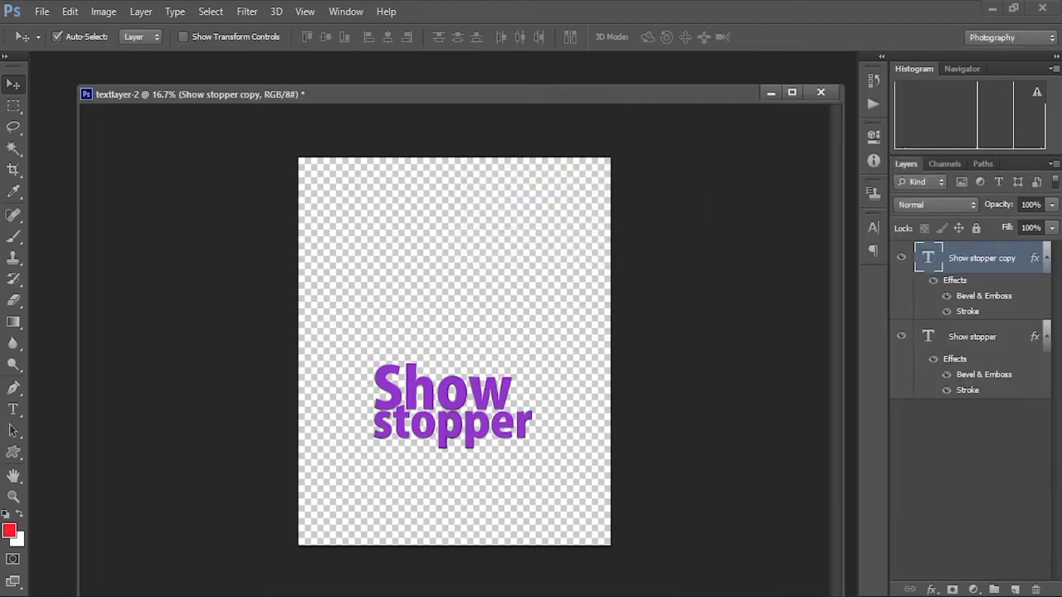
click(901, 336)
Set the Fill Opacity of the Show stopper copy layer to 0% in its blending options.
double_click(1022, 259)
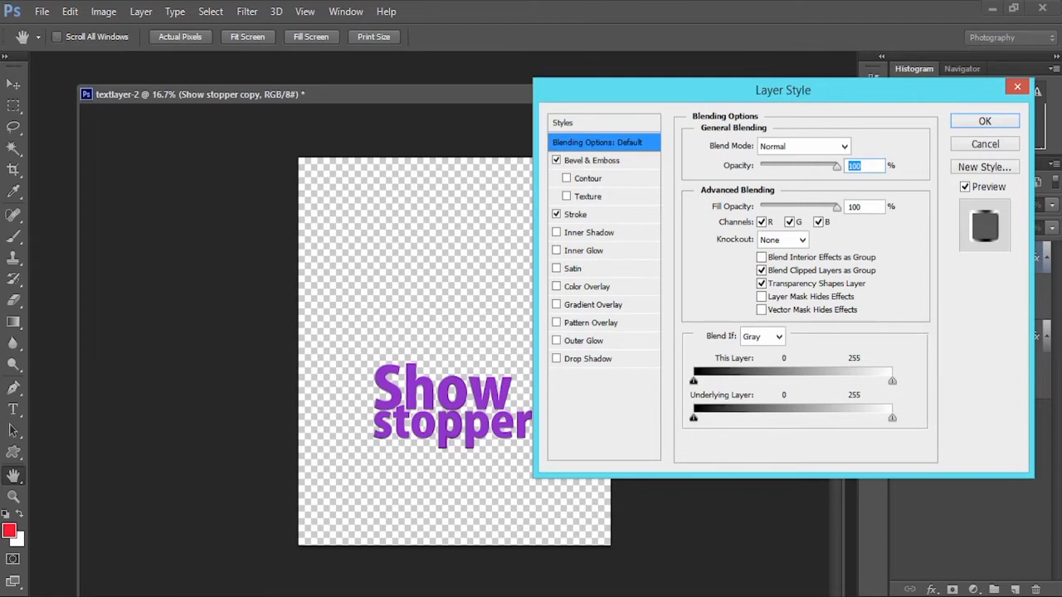
click(575, 215)
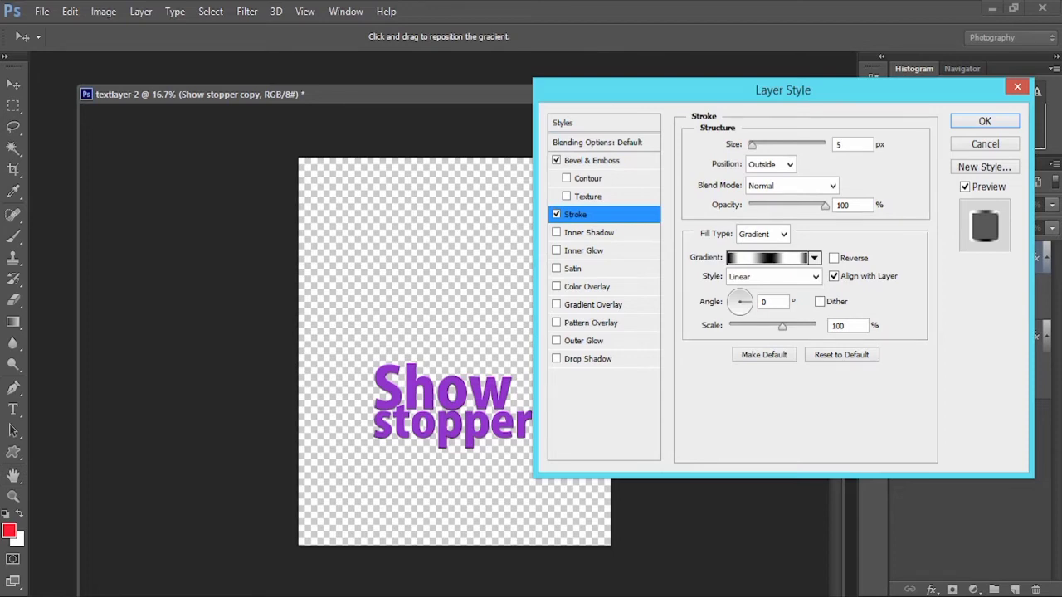
click(597, 143)
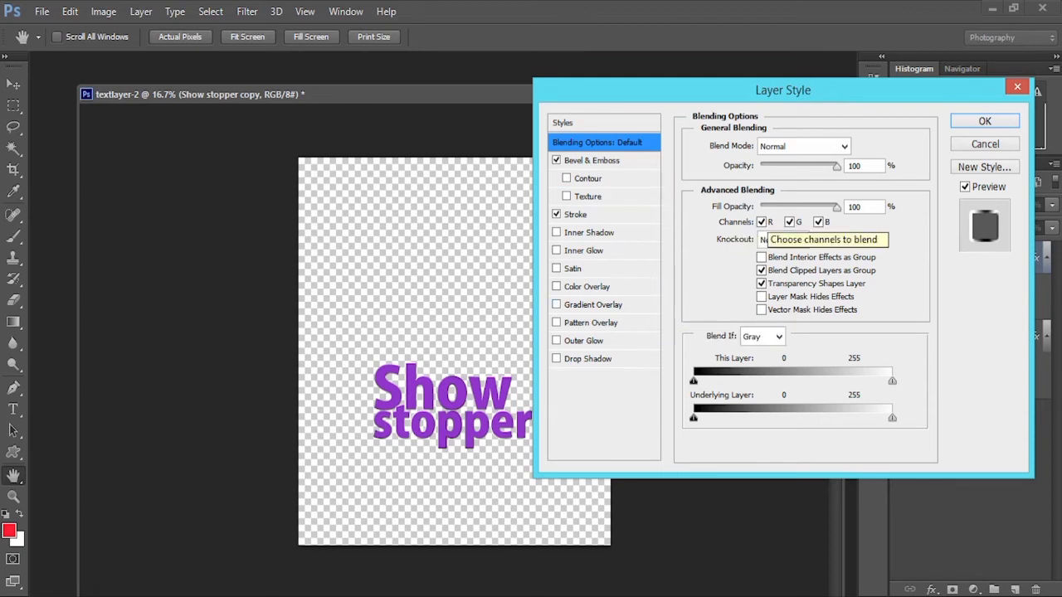
drag(837, 207, 760, 207)
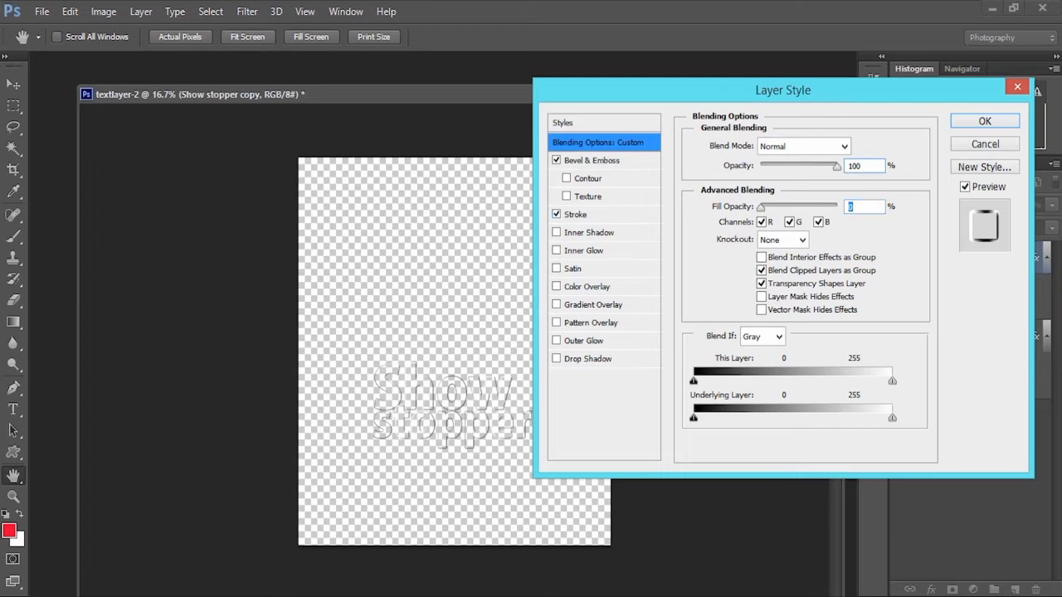
Apply the dark-violet-to-blue gradient preset to the layer's stroke and move its dark violet stop to location 0%.
click(576, 215)
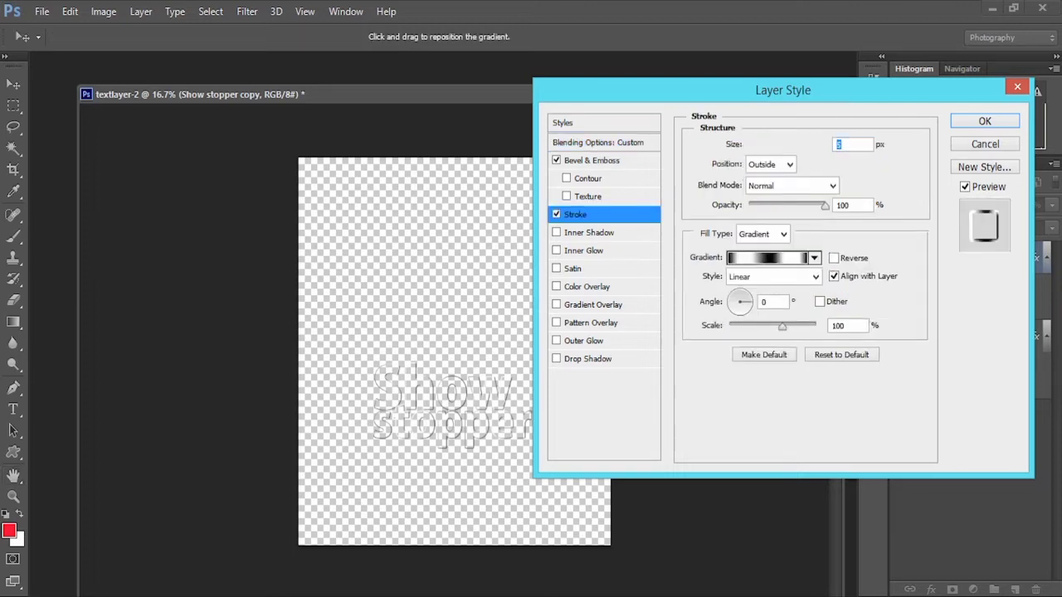
click(768, 258)
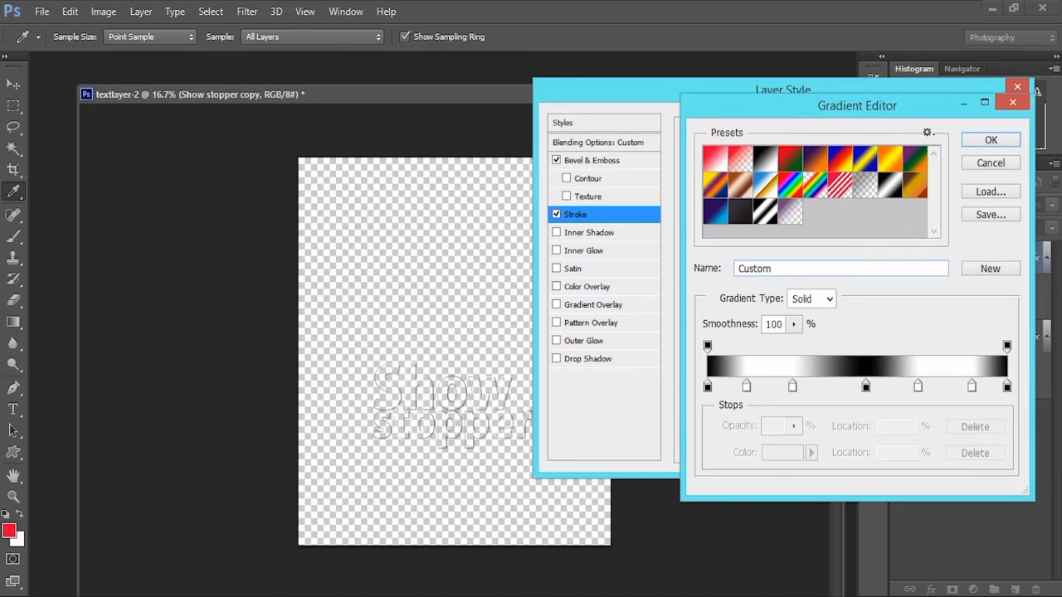
click(715, 212)
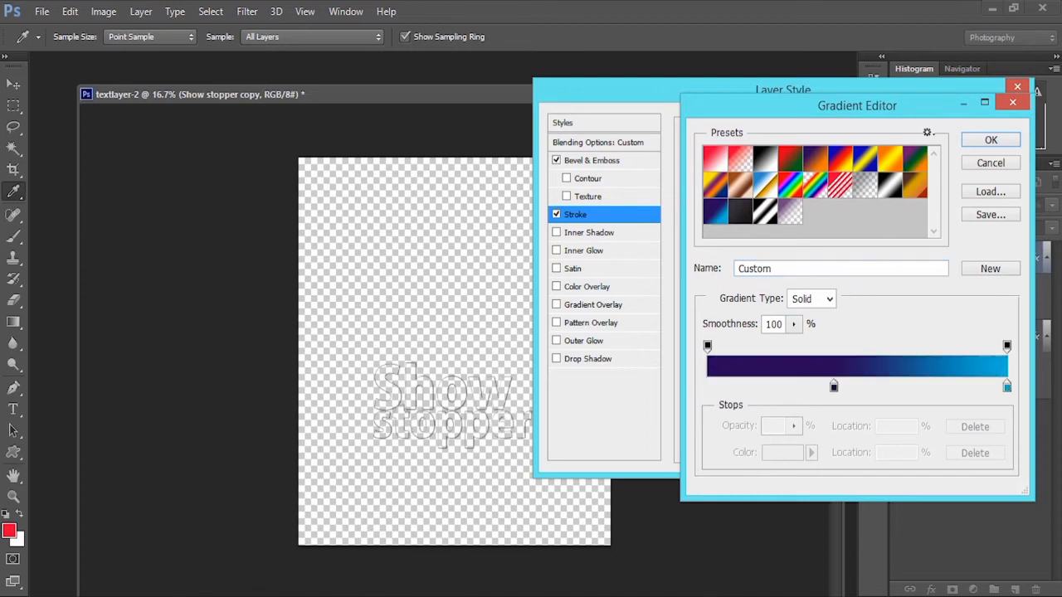
drag(834, 387, 707, 386)
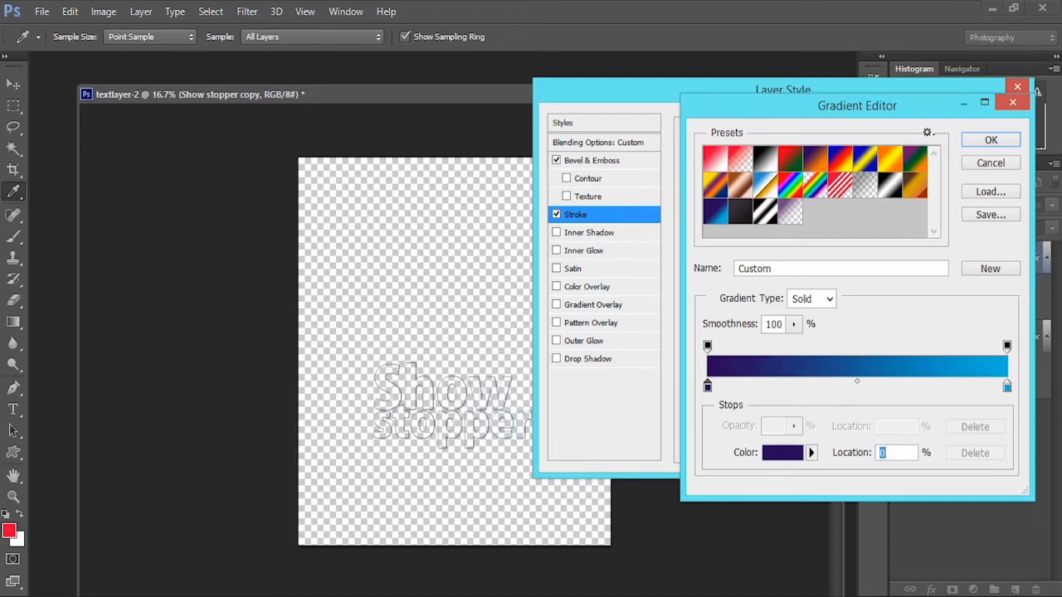
Change the dark violet gradient stop's colour to bright violet 6f15f9.
double_click(707, 387)
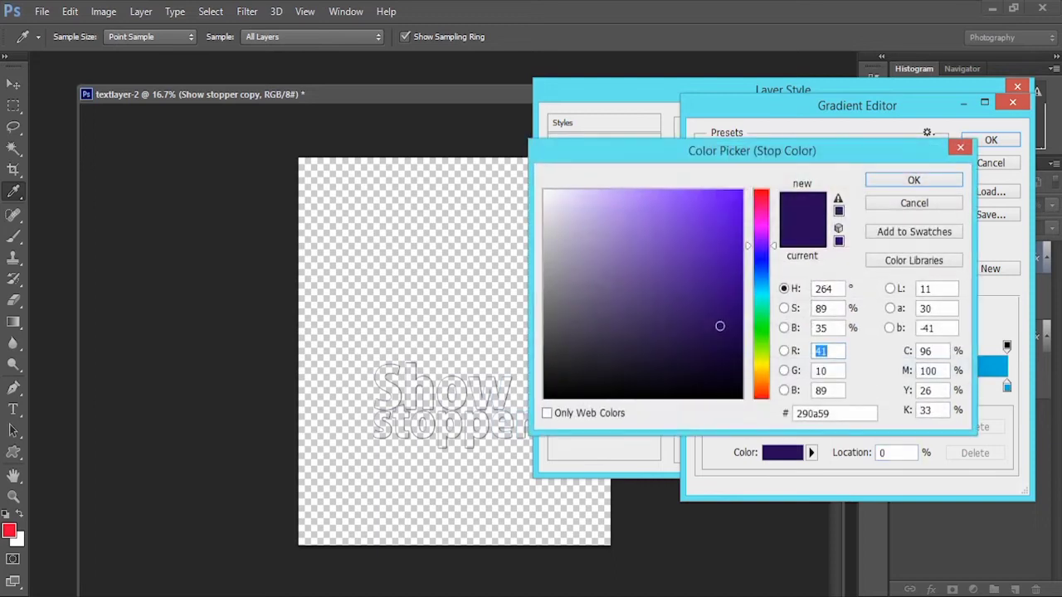
click(726, 204)
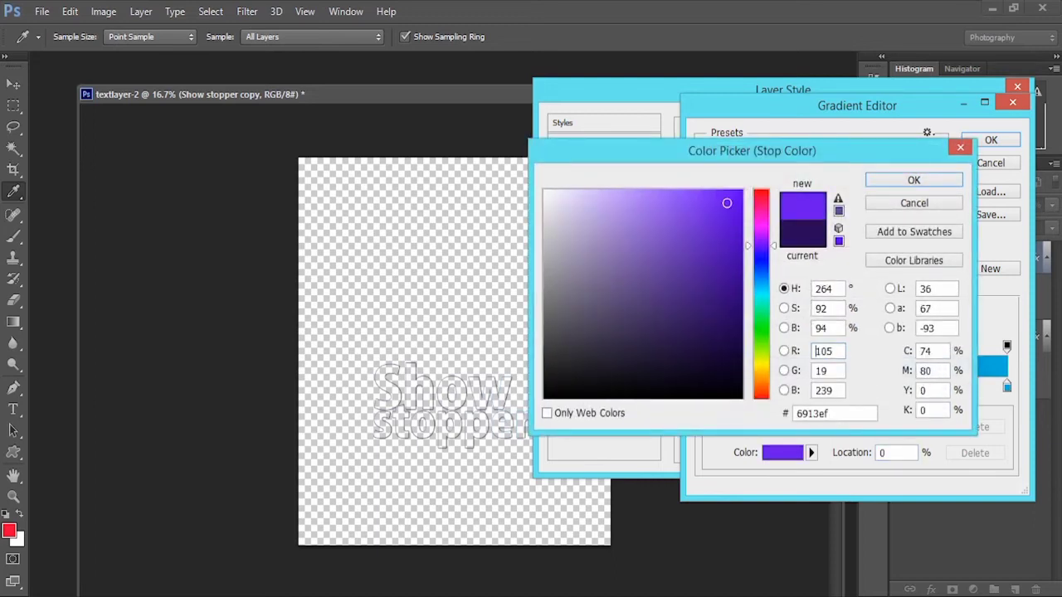
drag(727, 203, 722, 194)
click(914, 180)
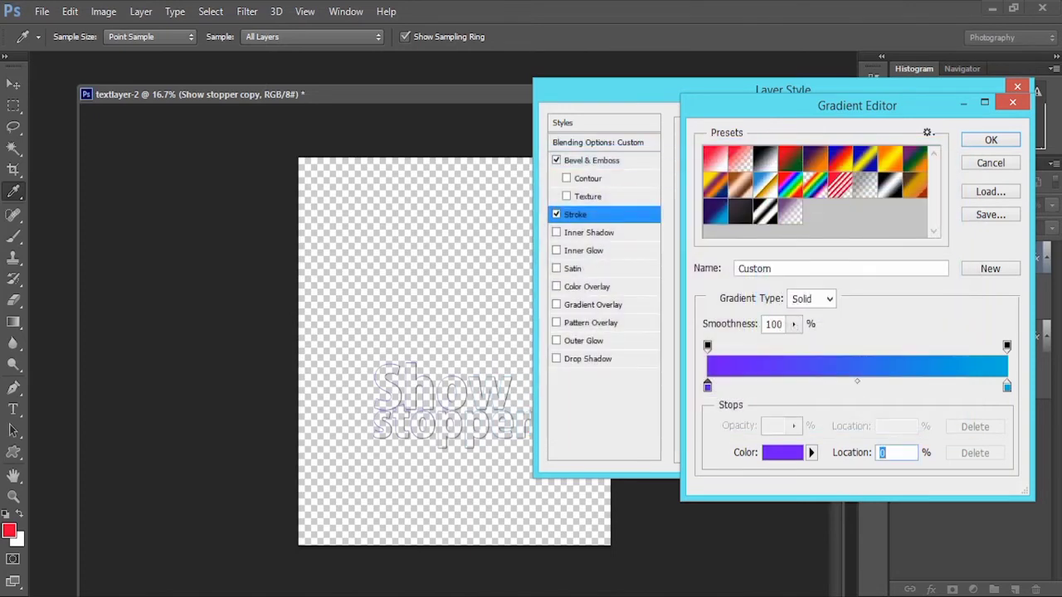
Add a bright pink stop midway along the stroke gradient, store the gradient as a new preset and accept it.
click(856, 387)
double_click(855, 386)
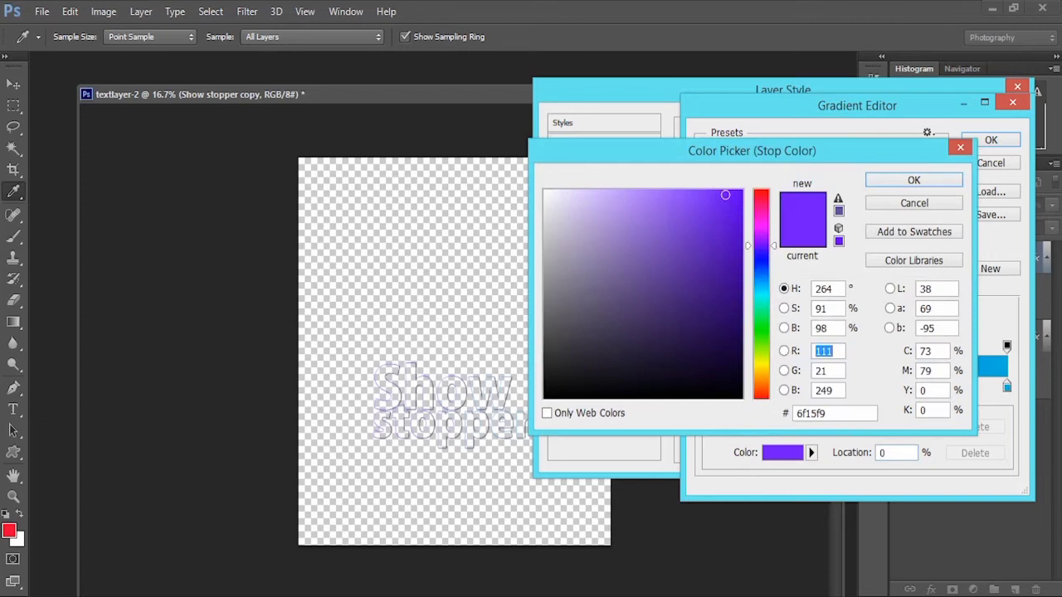
text(249)
click(740, 190)
click(914, 180)
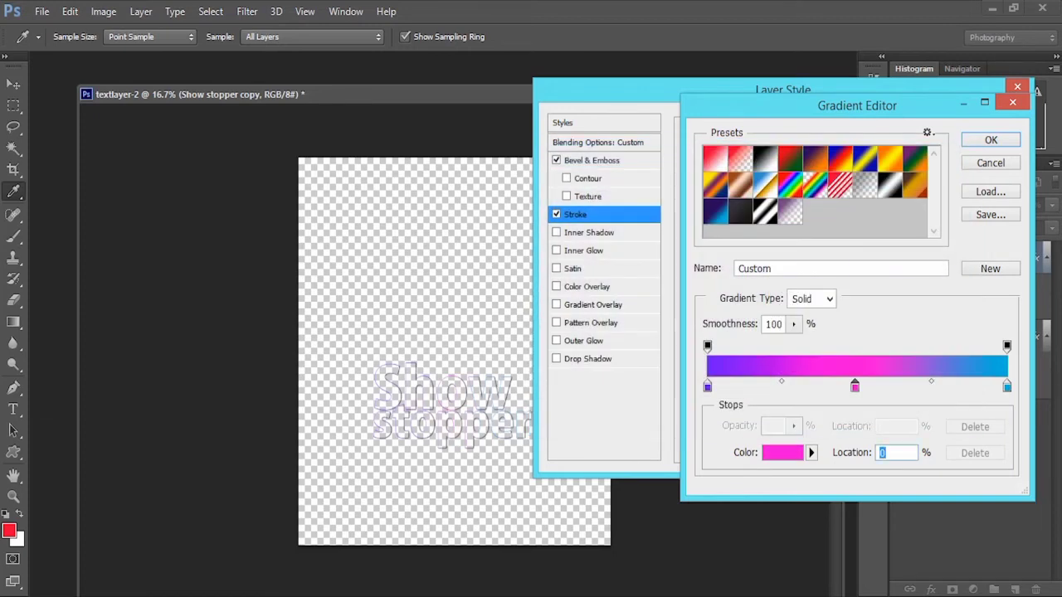
click(990, 268)
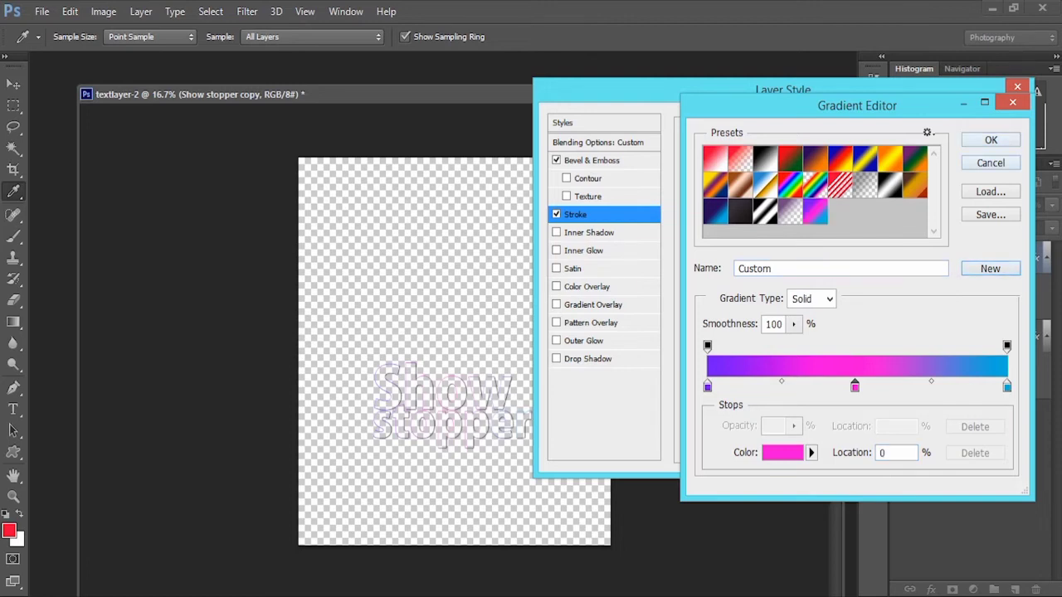
click(991, 139)
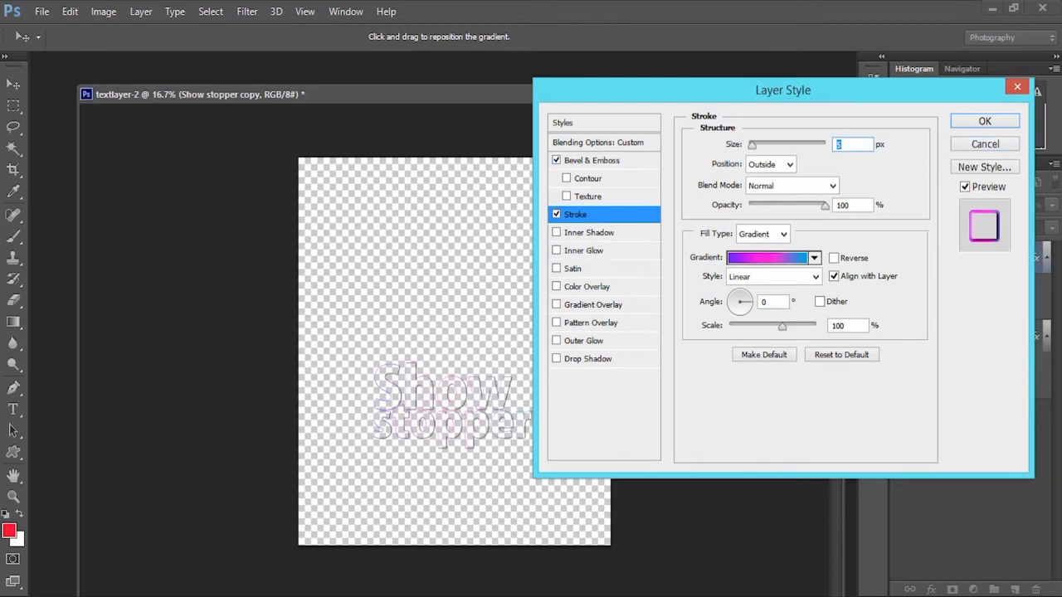
Set the Bevel & Emboss size to 8 px and apply the layer style to the Show stopper copy.
click(592, 160)
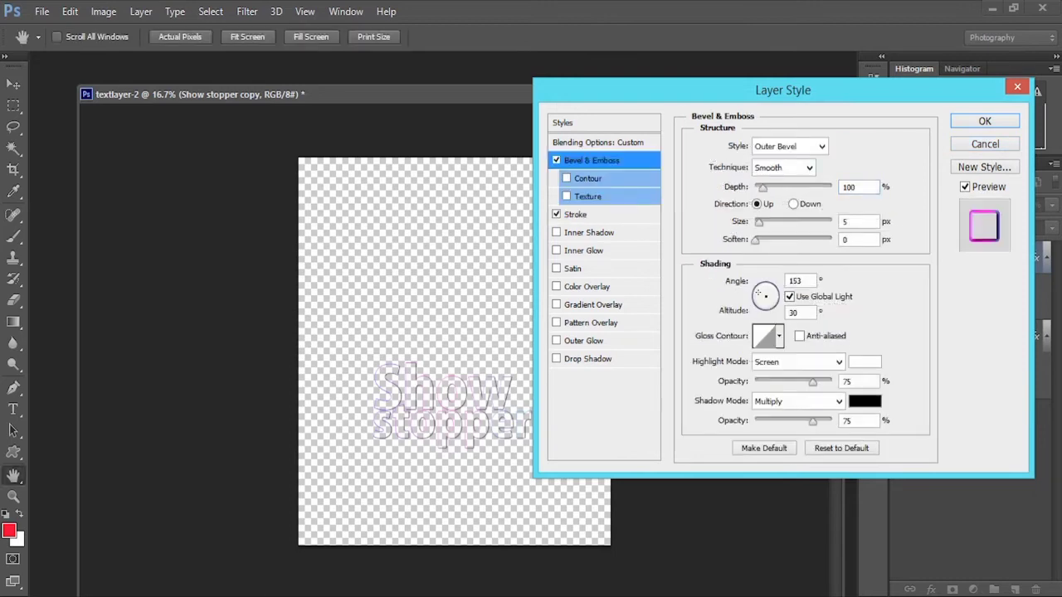
double_click(846, 221)
text(8)
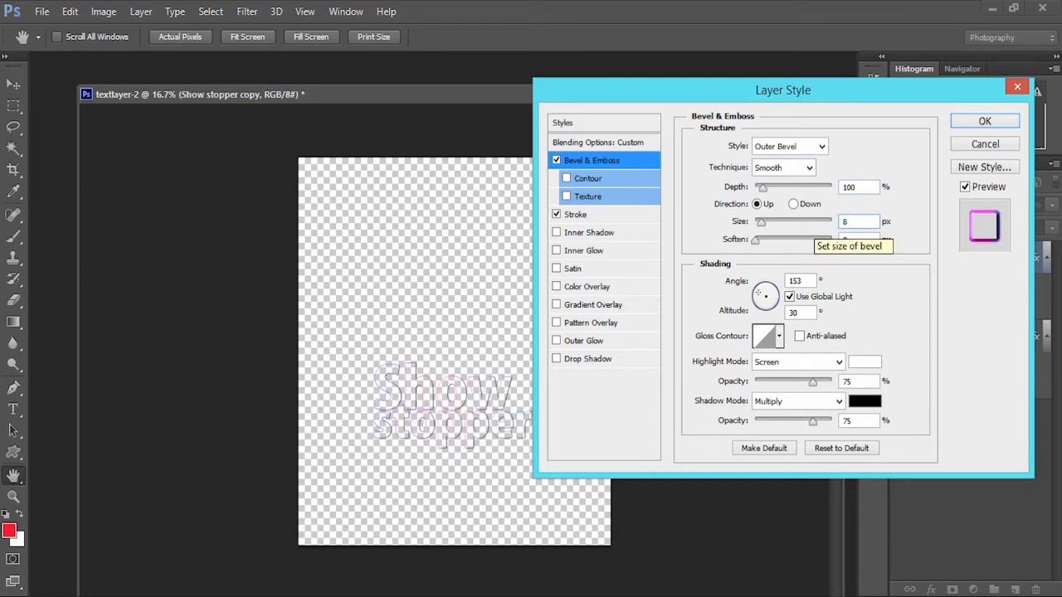
double_click(845, 221)
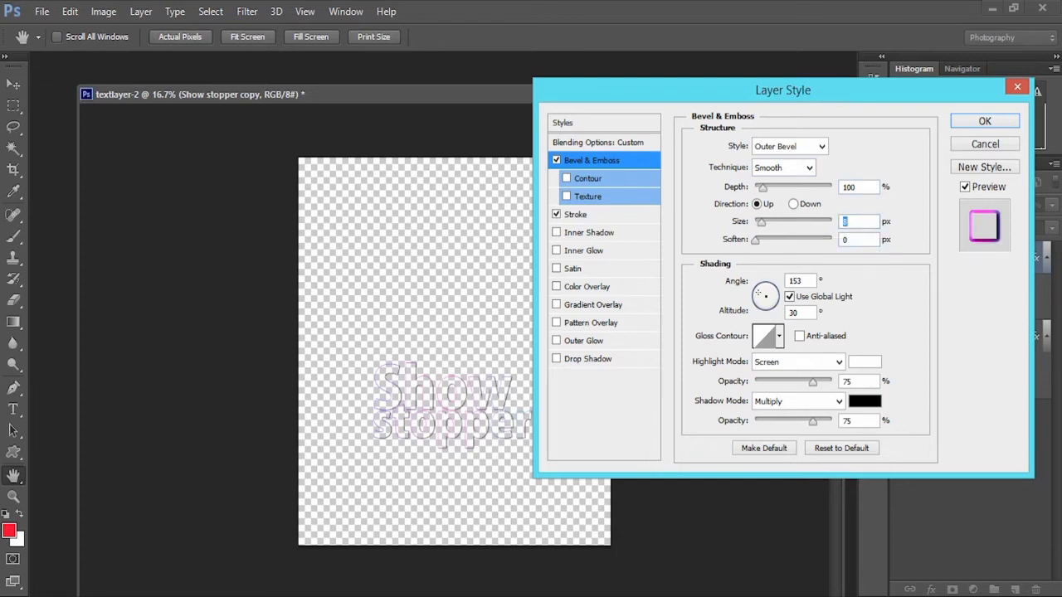
key(Return)
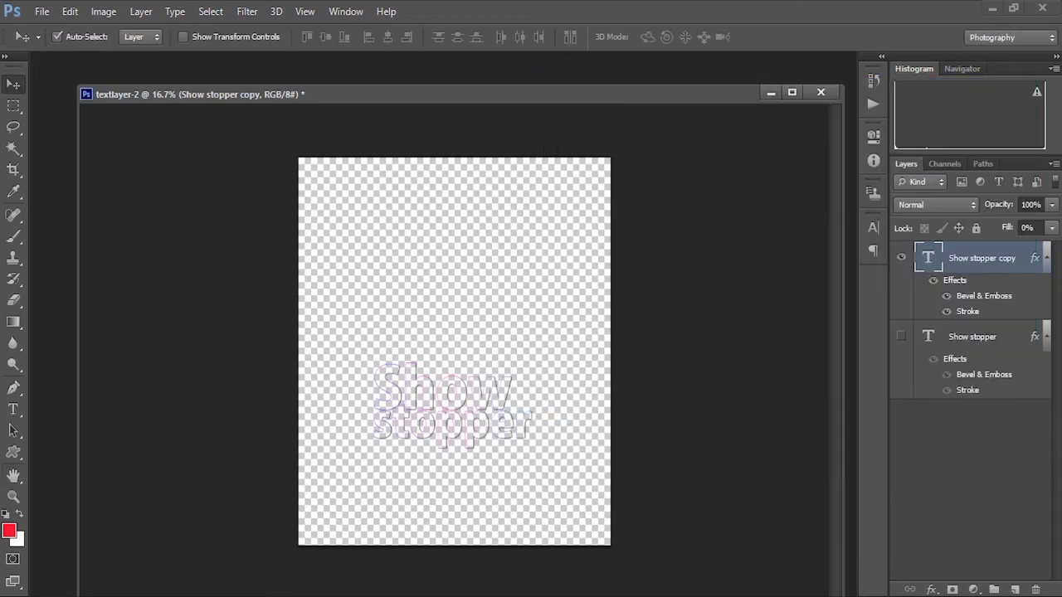
Show the original Show stopper text layer and hide the Show stopper copy layer.
click(972, 337)
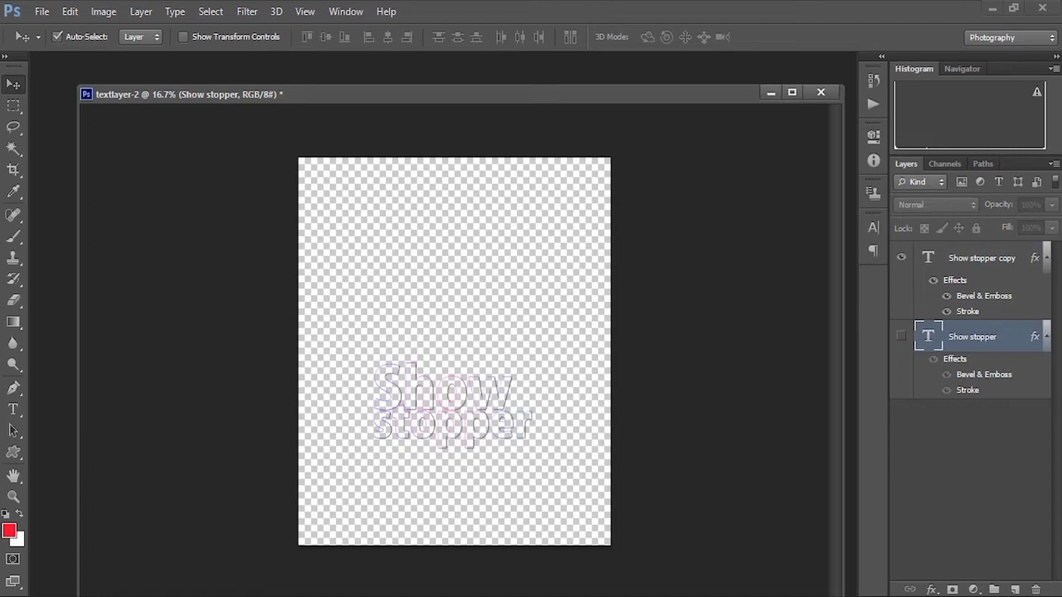
click(901, 336)
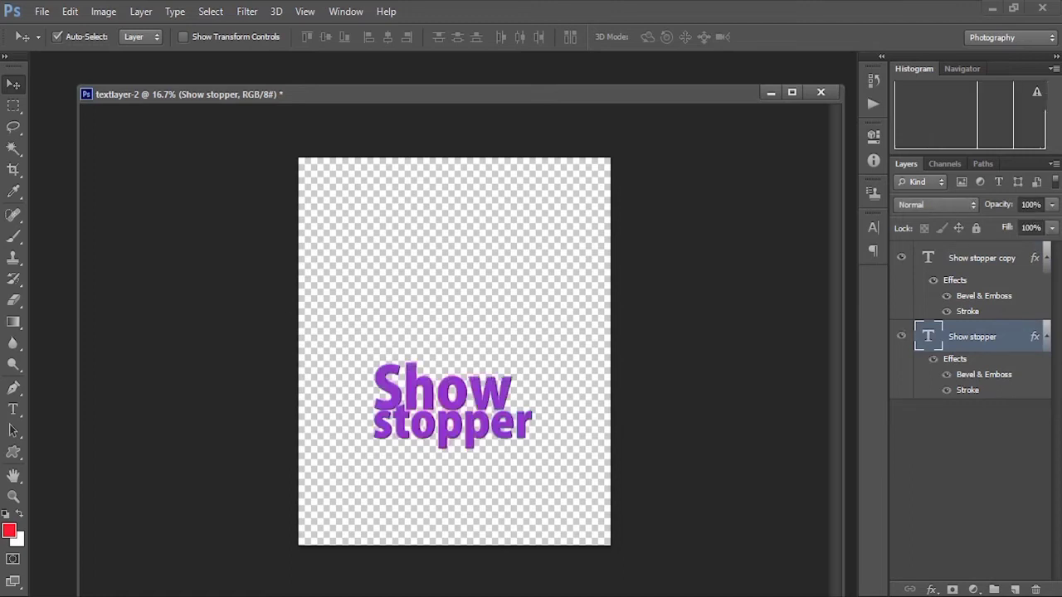
click(901, 258)
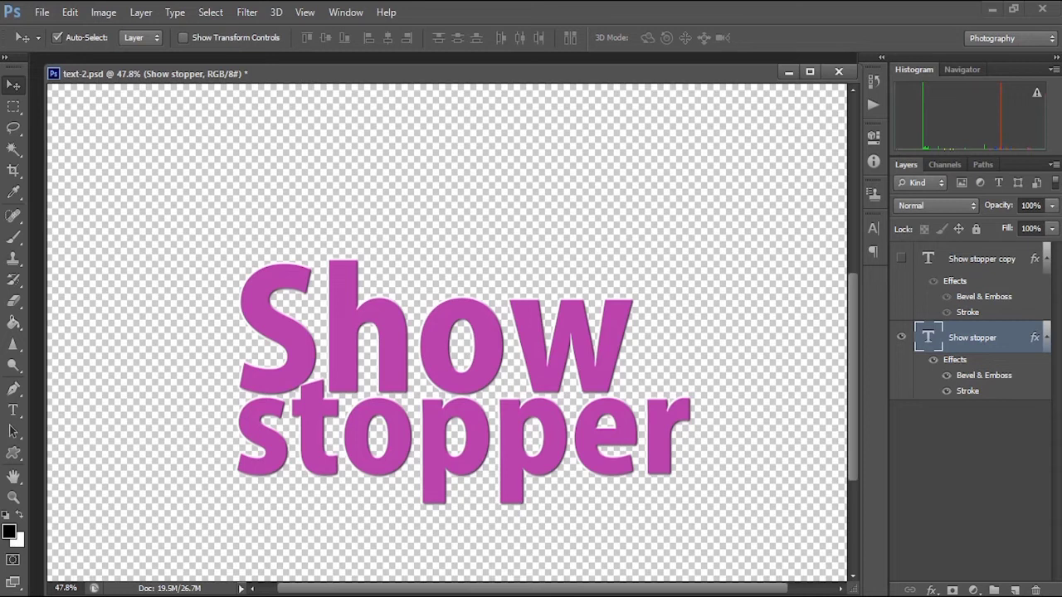
Add a new layer beneath the Show stopper text layers and fill it with black using the Paint Bucket.
click(1015, 590)
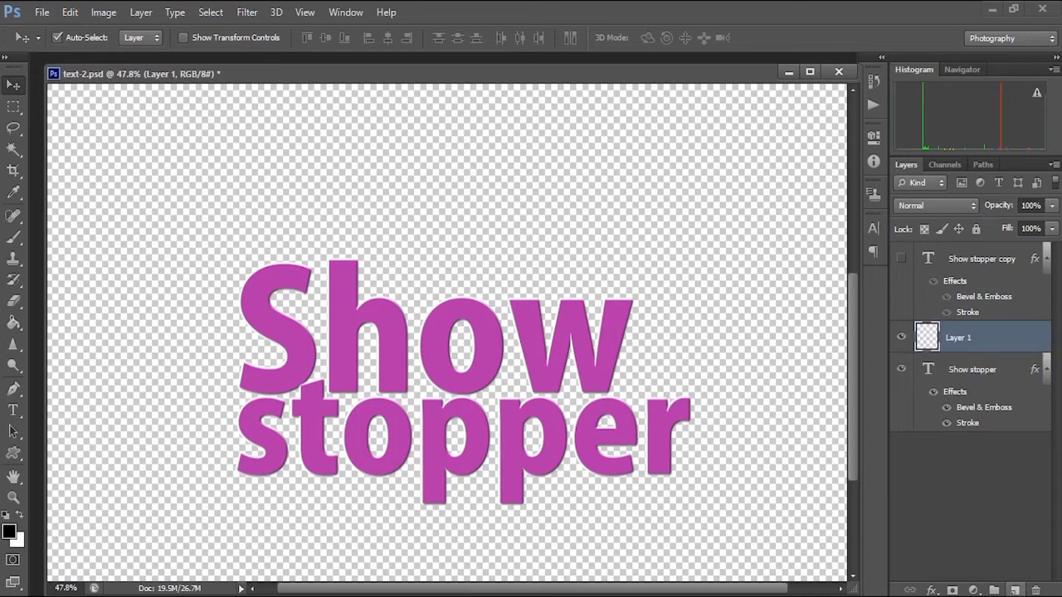
drag(959, 338, 961, 428)
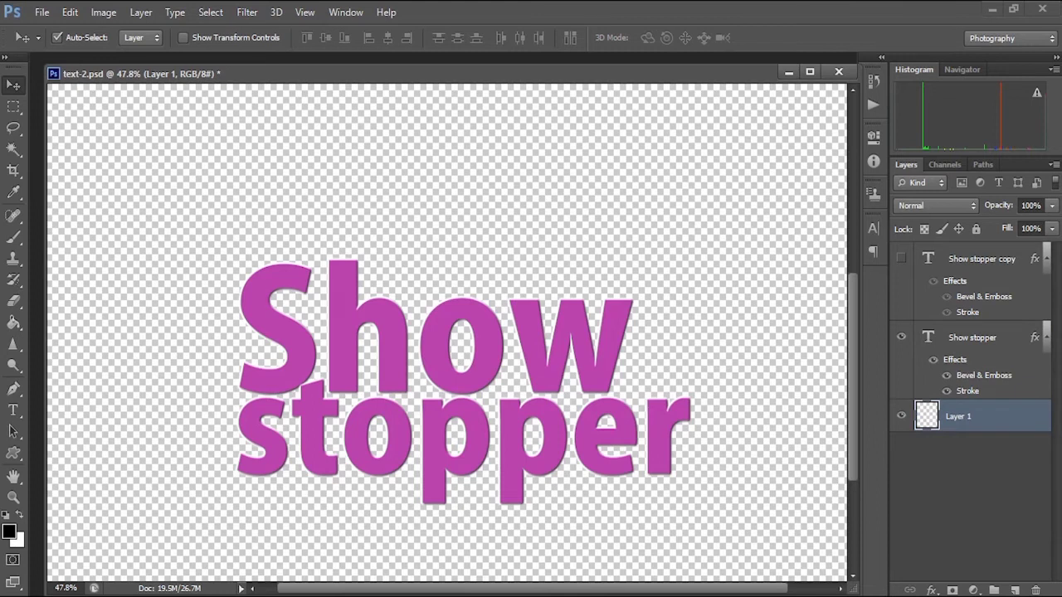
click(13, 323)
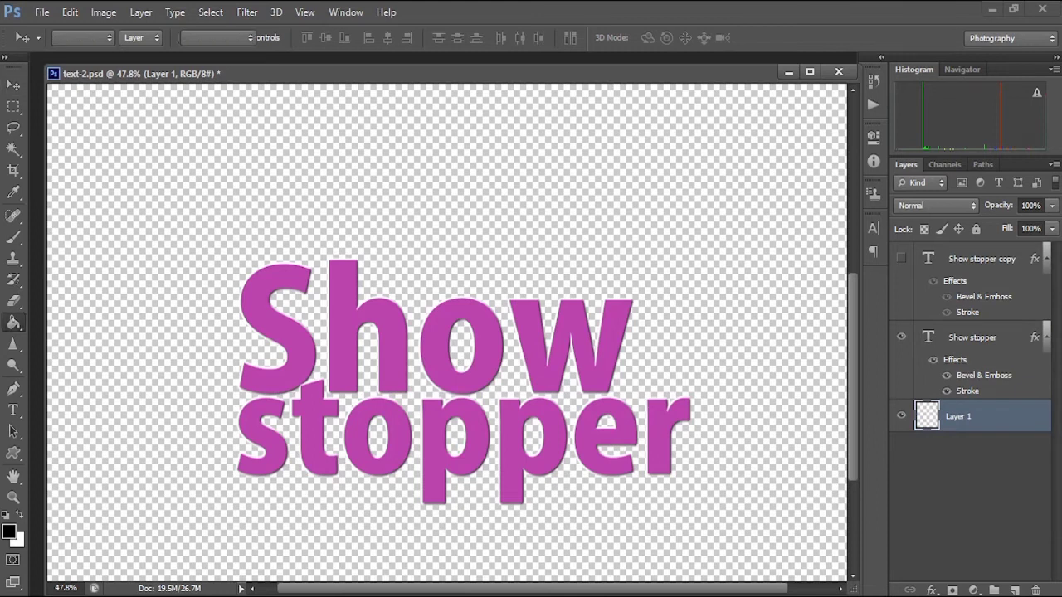
click(461, 346)
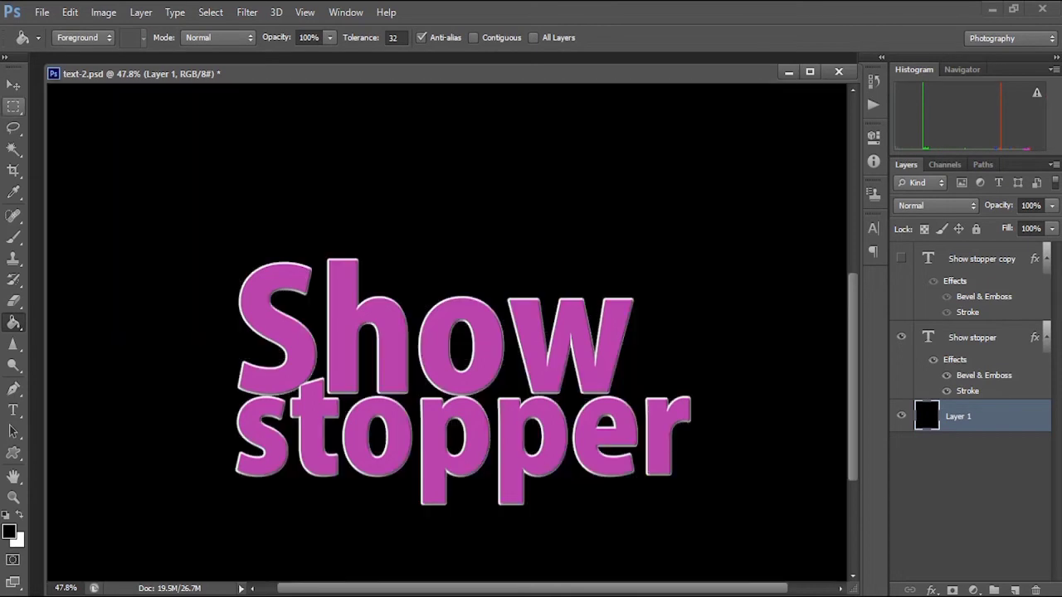
click(13, 84)
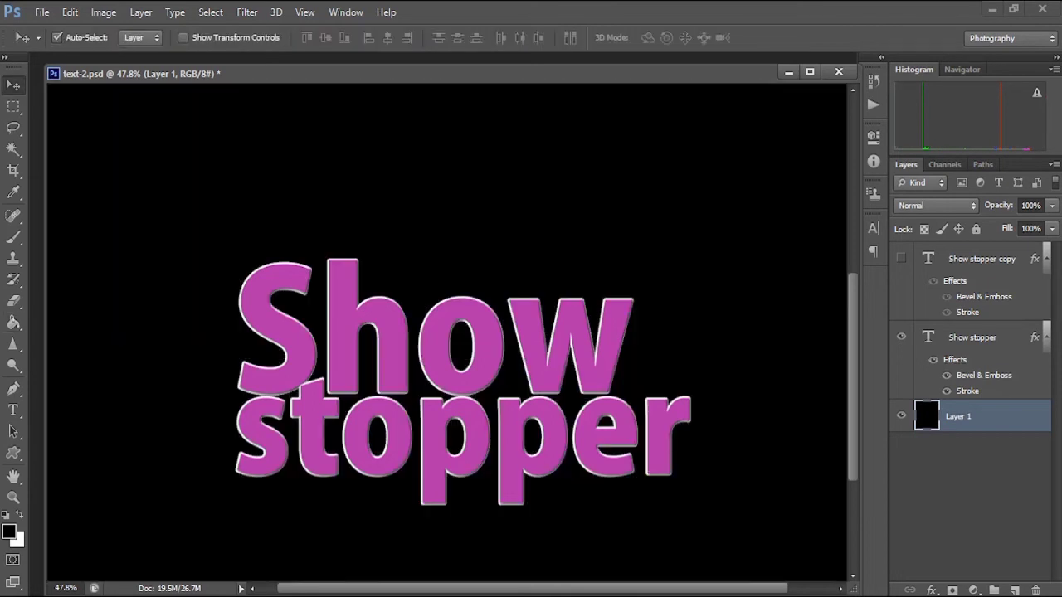
Add a layer mask to the Show stopper layer and set up the Eraser with a soft 90 px brush at 0% hardness.
click(972, 338)
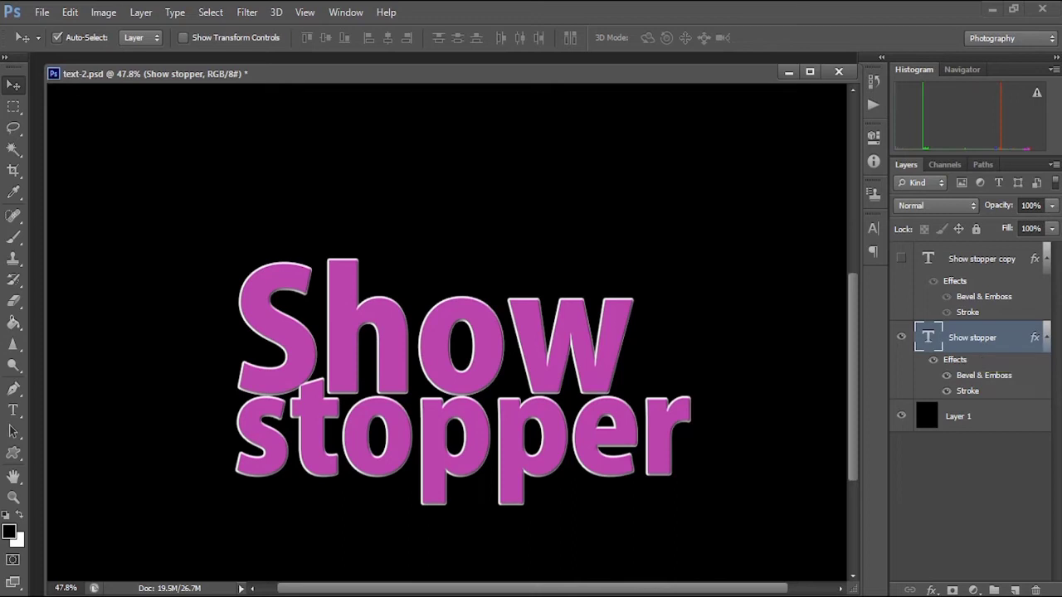
click(952, 589)
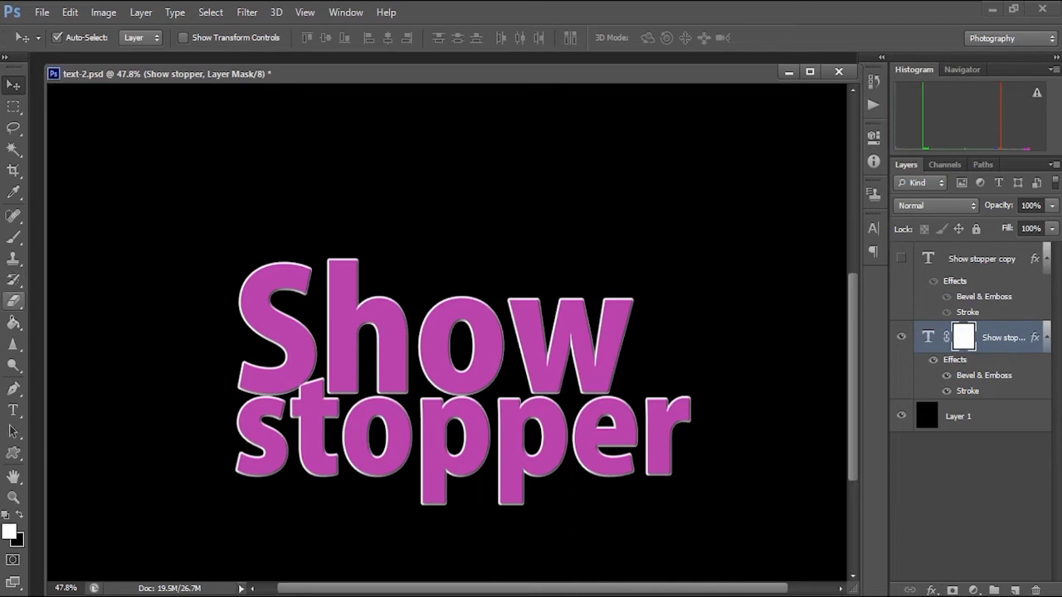
click(13, 302)
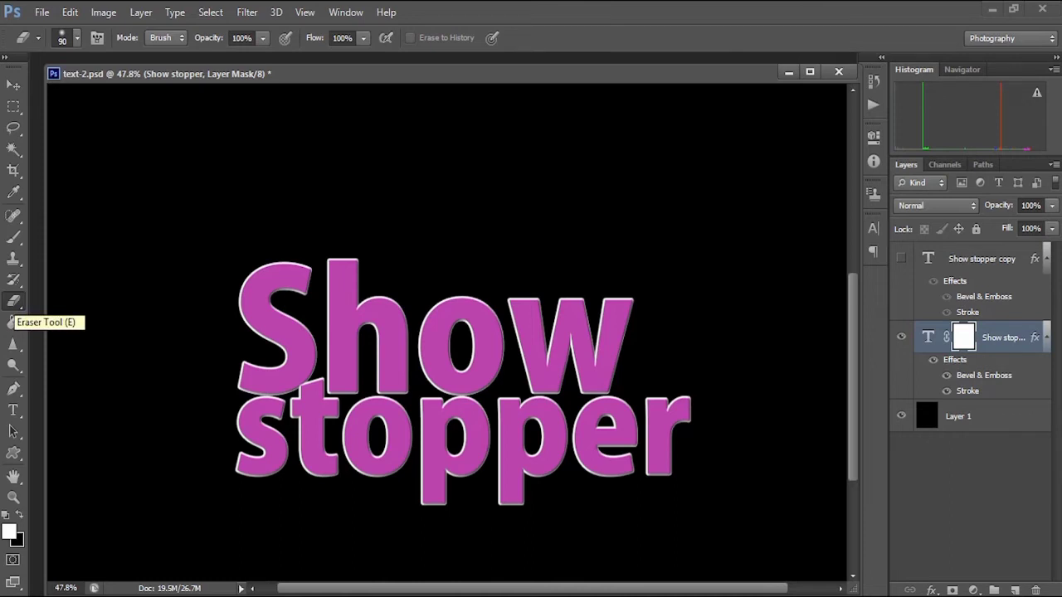
click(77, 37)
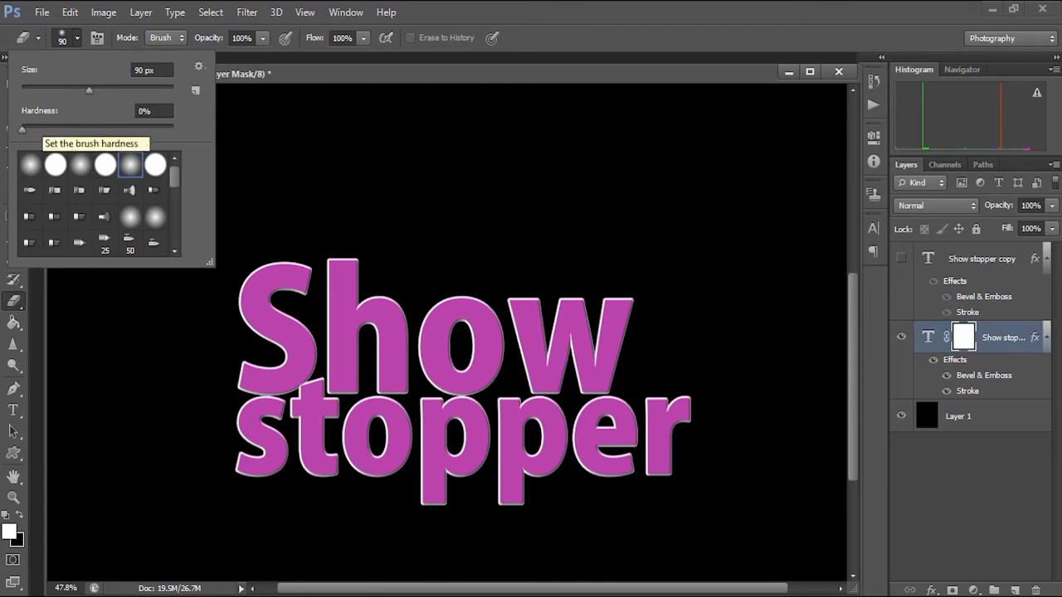
click(22, 129)
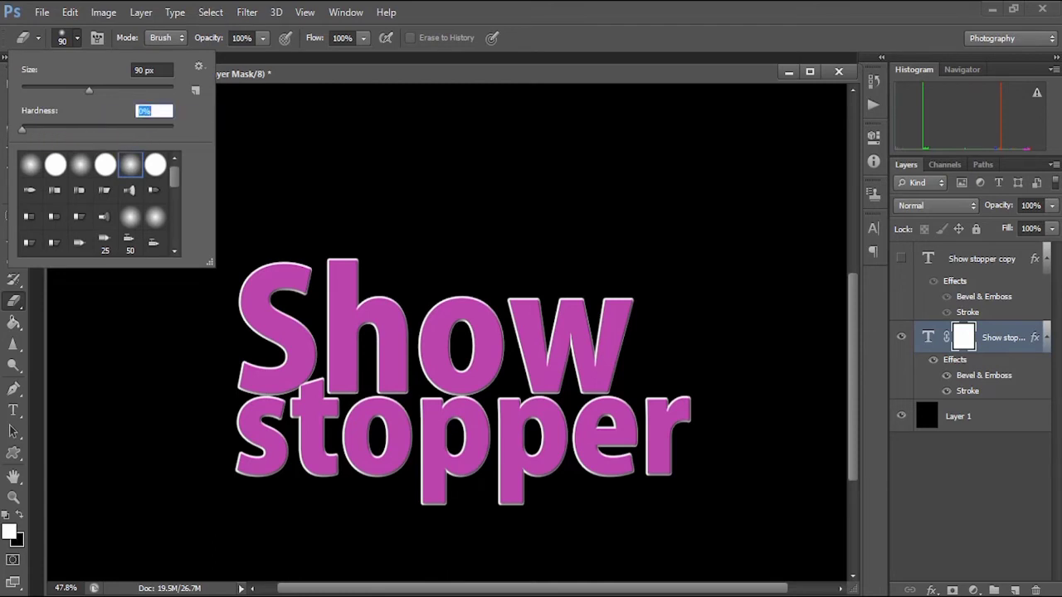
key(Return)
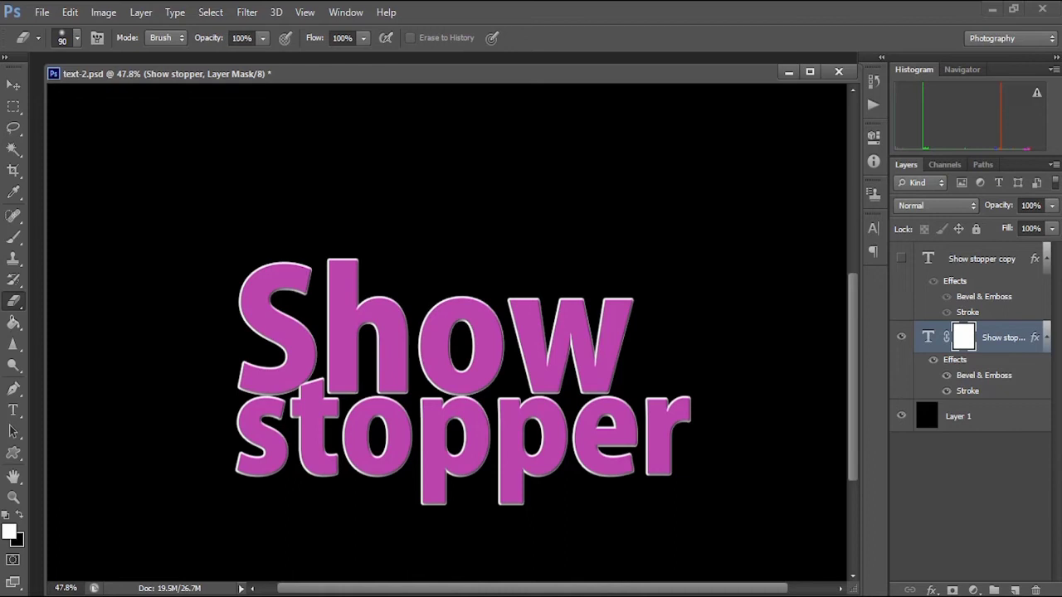
Dab soft erased spots onto the layer mask across all letters of Show stopper, and check them with the black background hidden and shown.
click(271, 305)
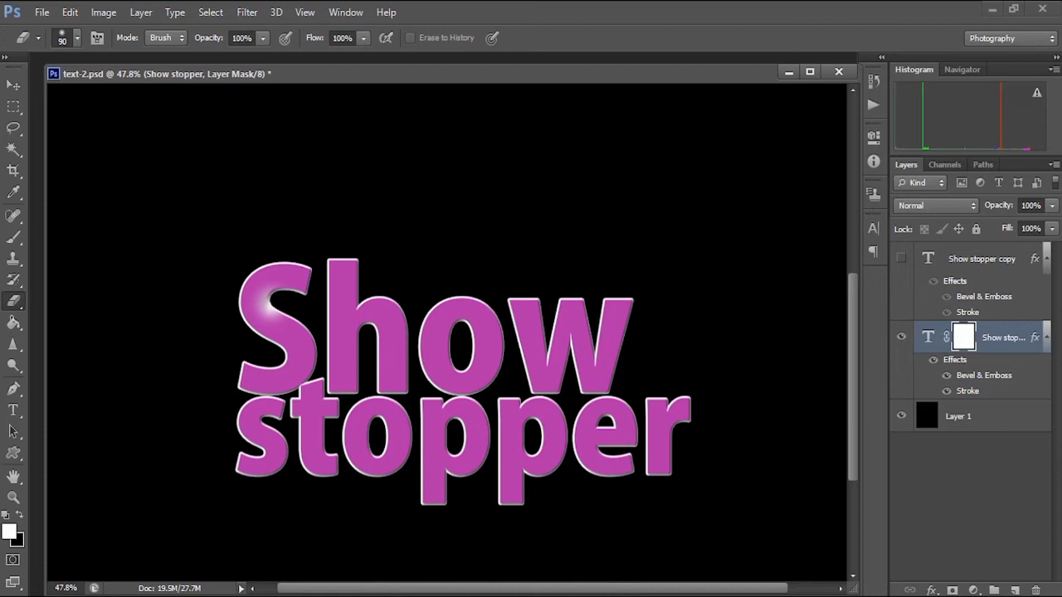
click(292, 362)
click(356, 301)
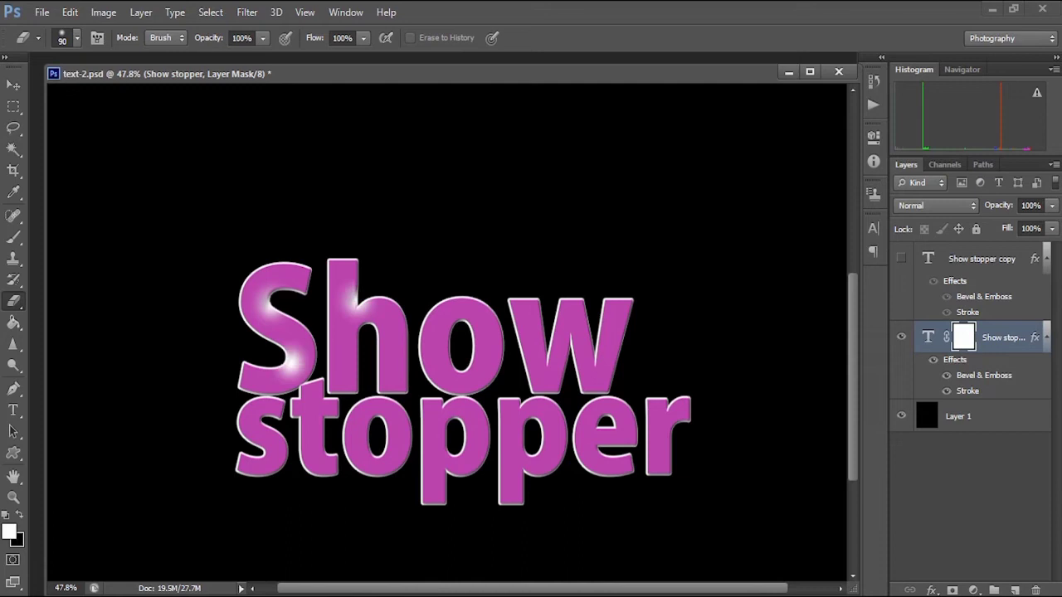
click(348, 372)
click(341, 273)
click(471, 322)
click(444, 369)
click(544, 360)
click(594, 351)
click(620, 310)
click(515, 310)
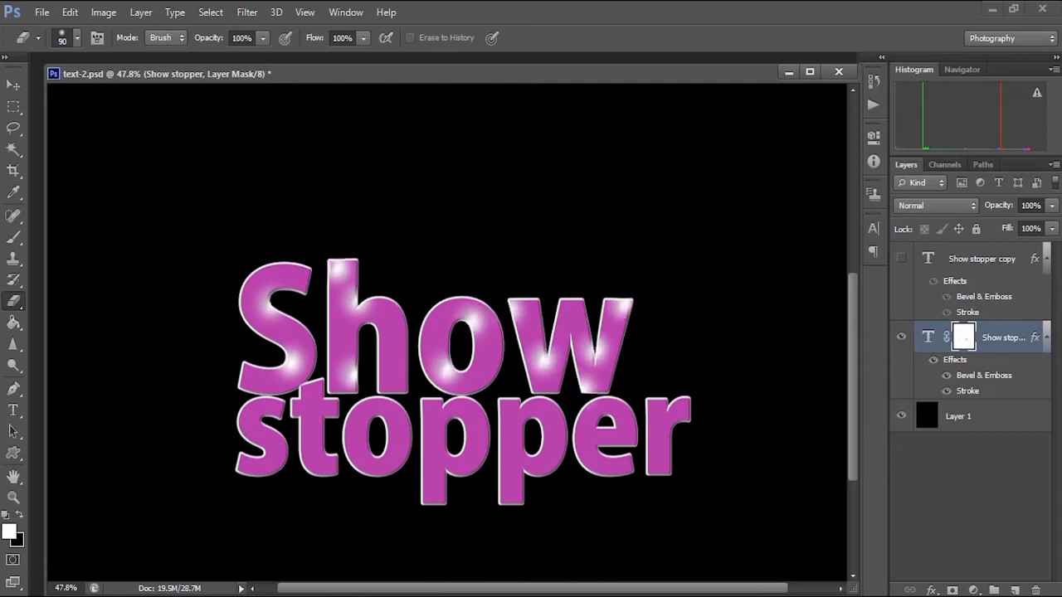
click(519, 412)
click(532, 456)
click(506, 491)
click(451, 469)
click(443, 417)
click(379, 417)
click(362, 464)
click(307, 397)
click(600, 433)
click(665, 417)
click(660, 462)
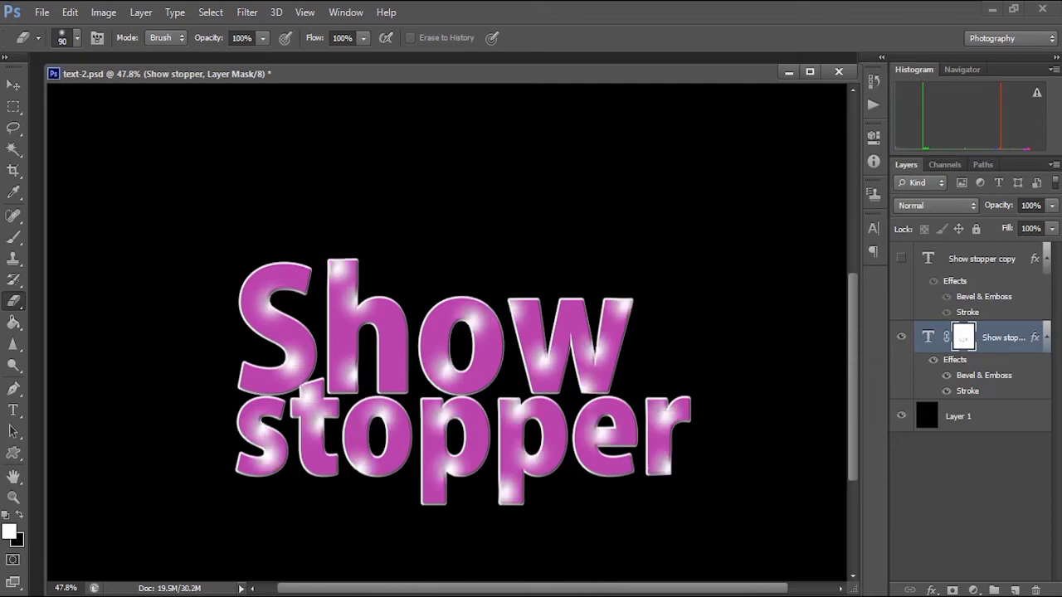
click(592, 460)
click(587, 420)
click(251, 380)
key(v)
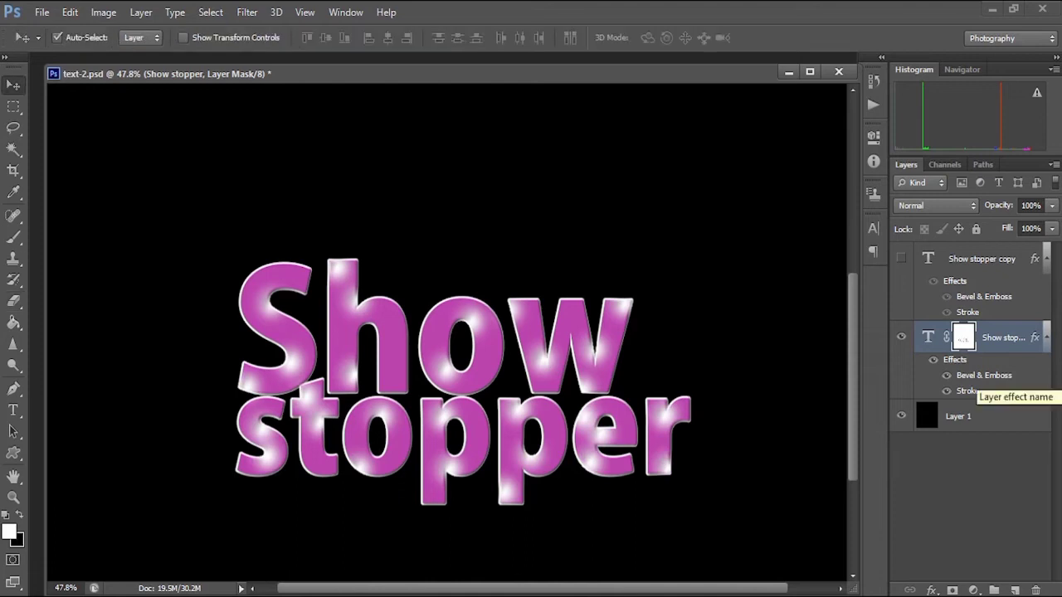
click(900, 416)
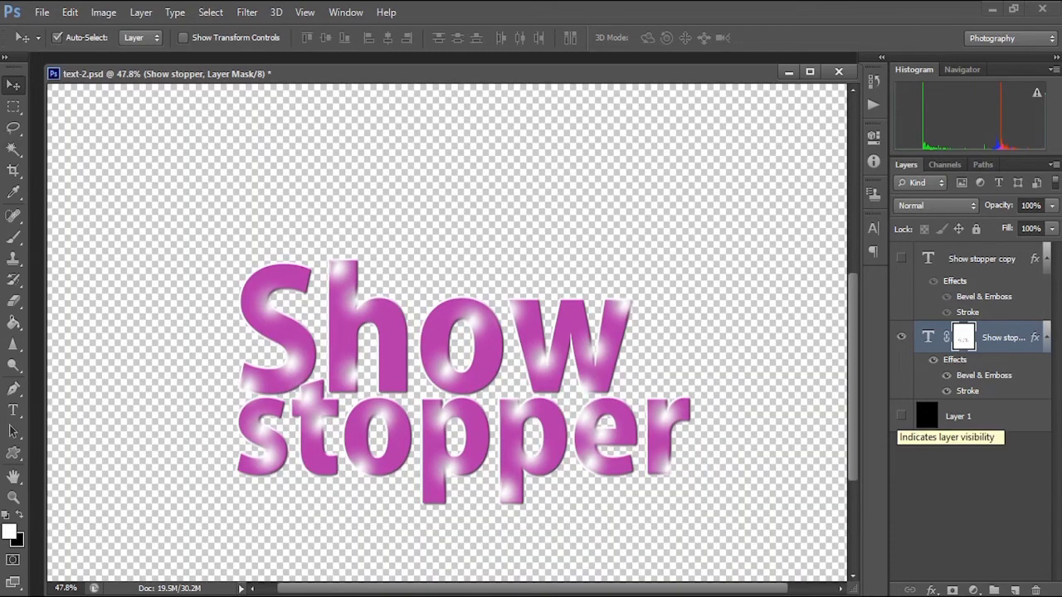
click(901, 416)
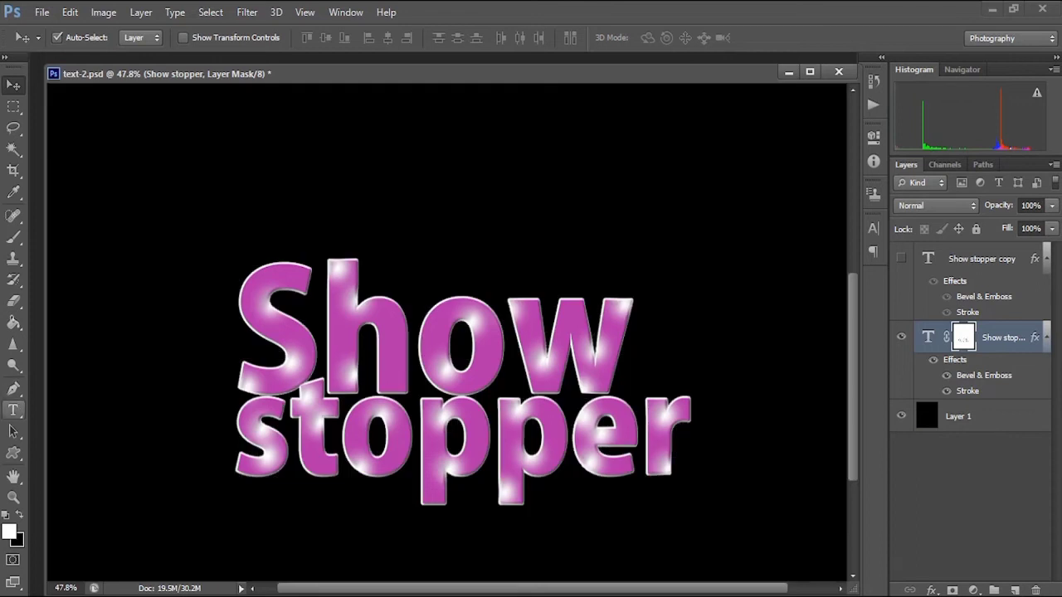
Change the masked Show stopper text colour to black 000000 and check it with the black background hidden and shown.
click(13, 410)
drag(237, 348, 697, 453)
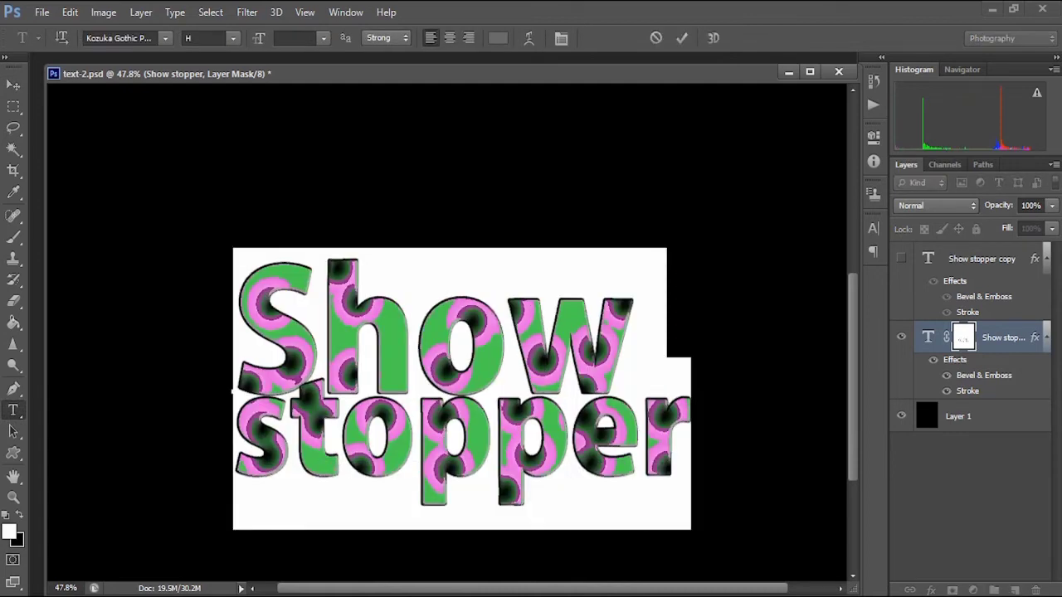
click(498, 38)
mouse_move(689, 253)
mouse_down()
mouse_move(723, 374)
mouse_move(743, 400)
mouse_up()
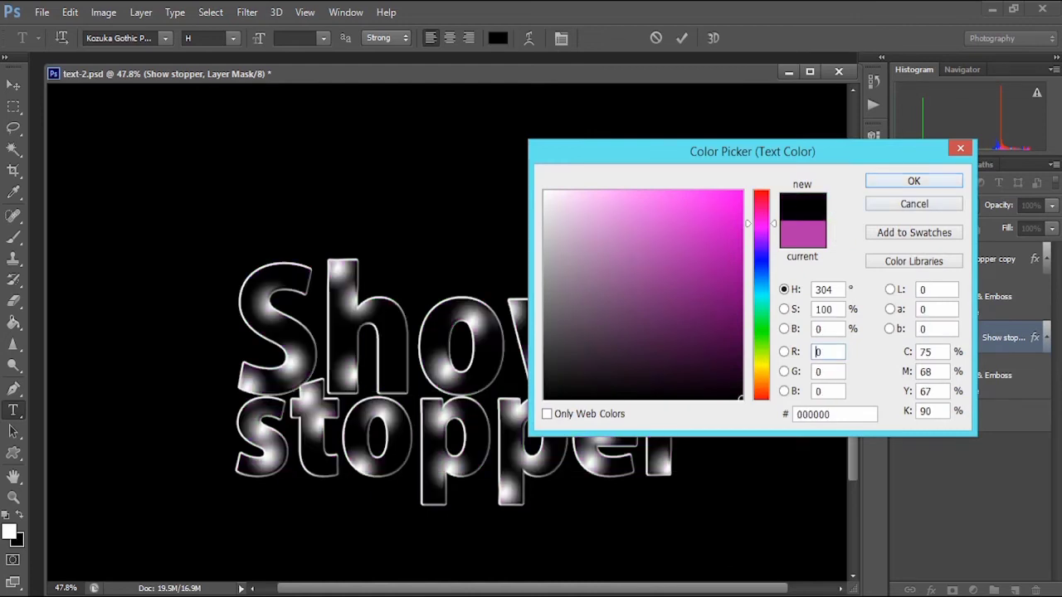
key(Return)
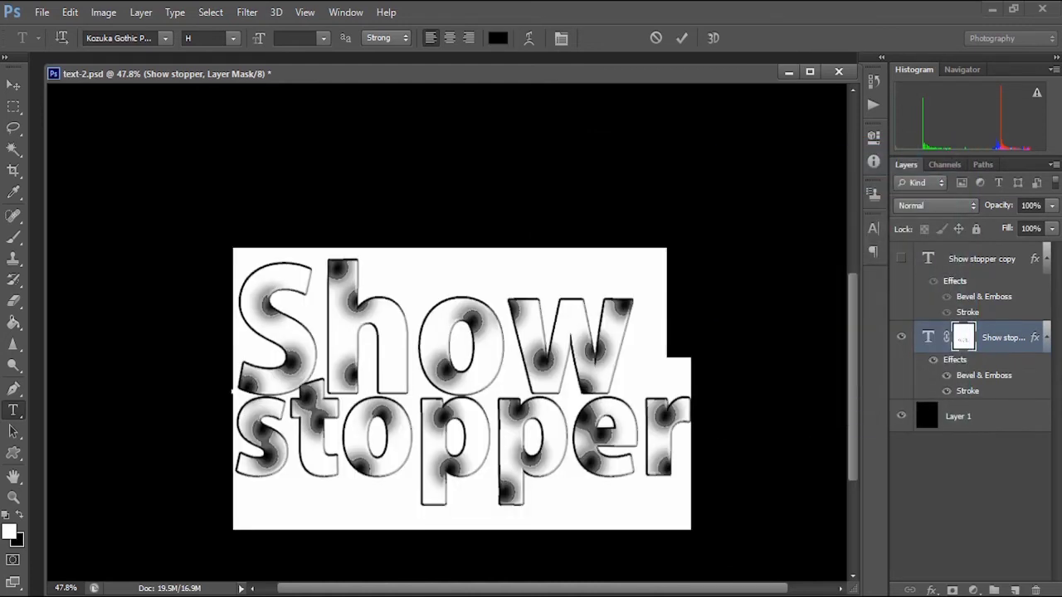
key(ctrl+Return)
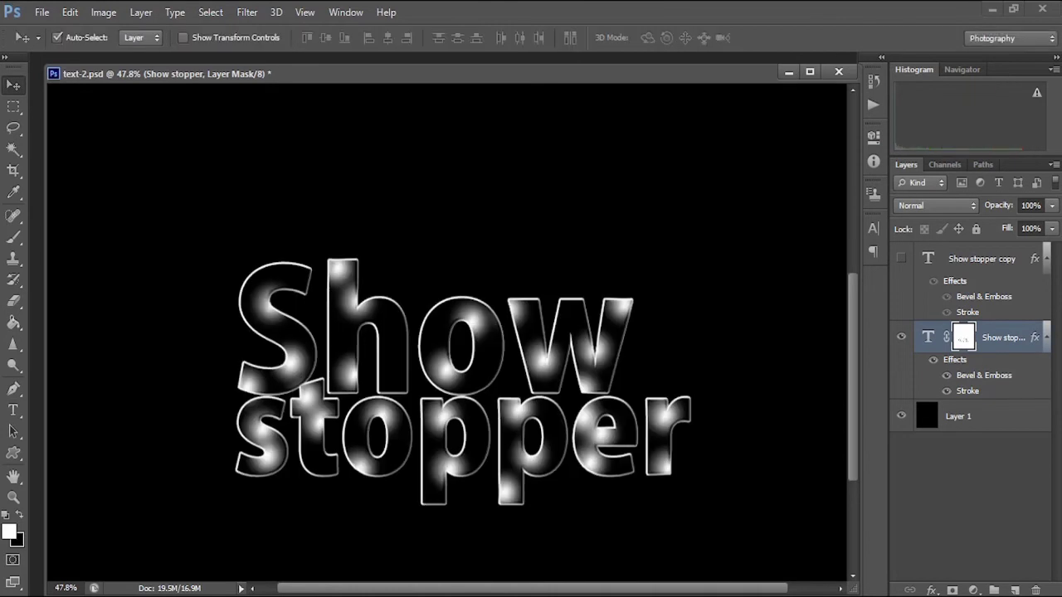
click(900, 416)
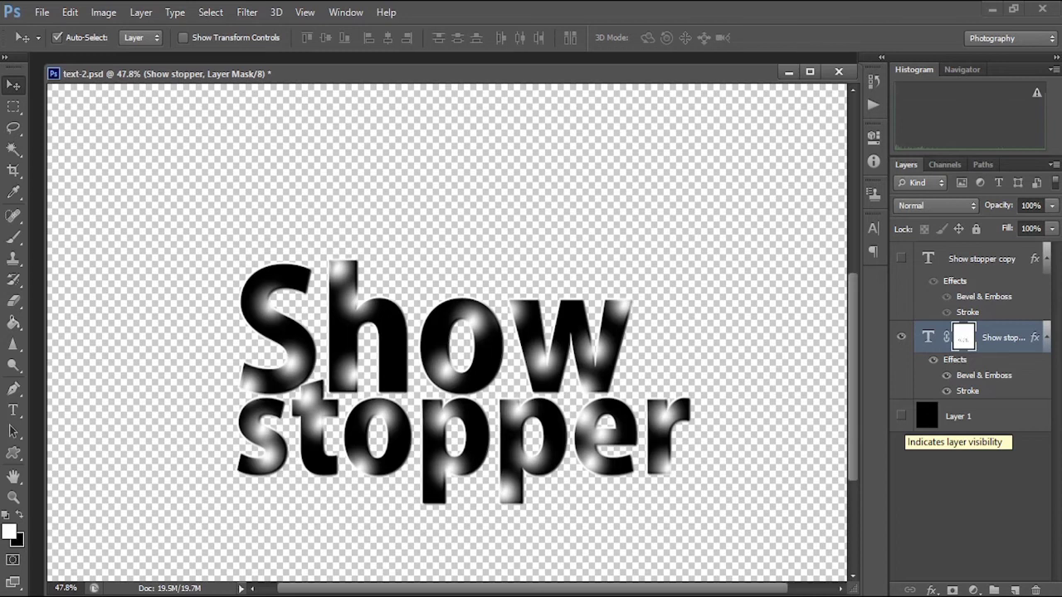
click(901, 415)
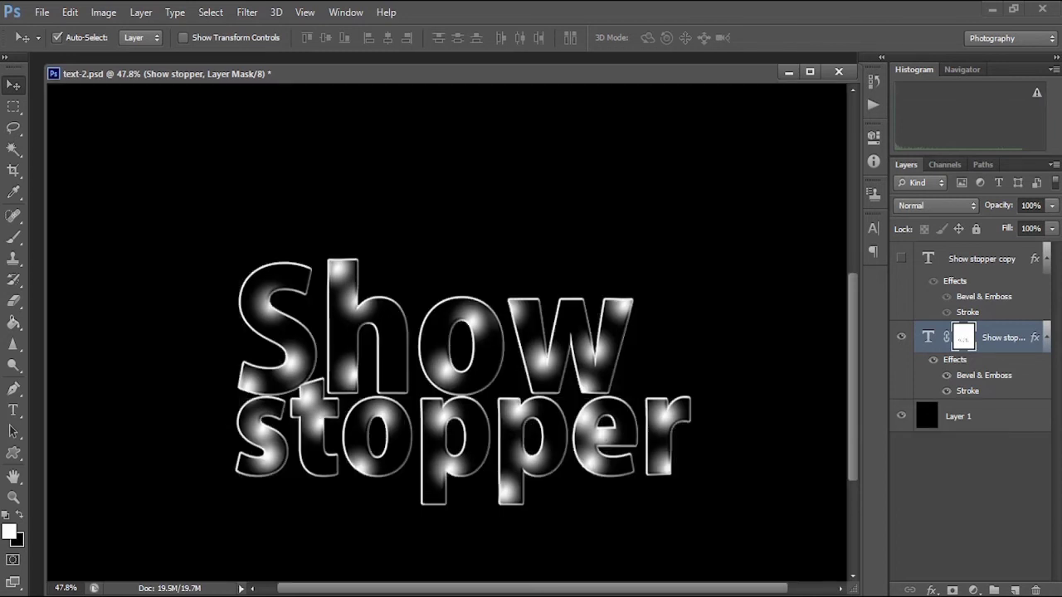
Duplicate the masked black Show stopper layer under the default name.
right_click(996, 337)
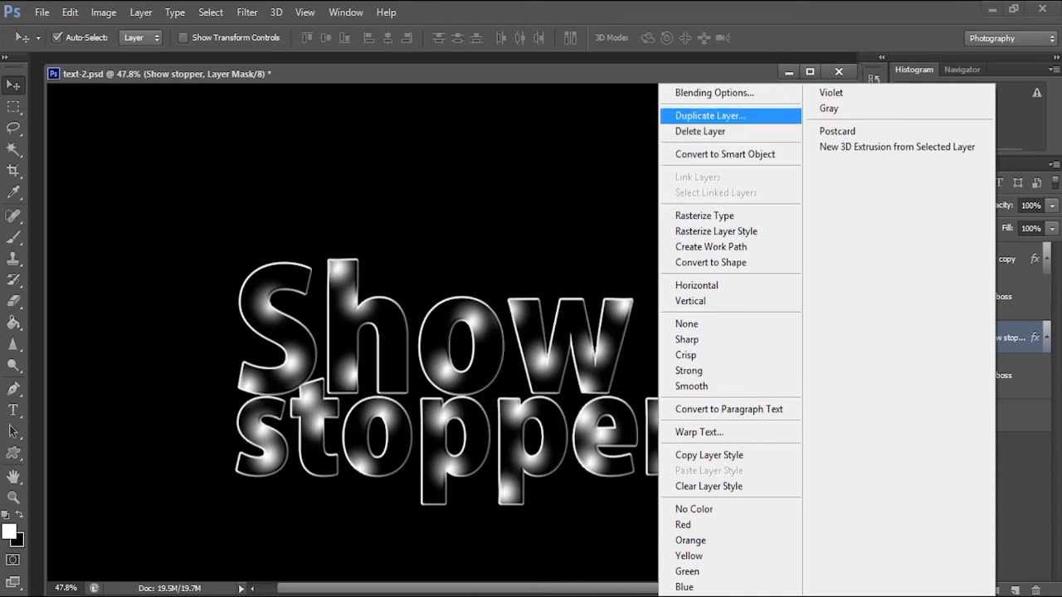
click(710, 116)
key(End)
key(Return)
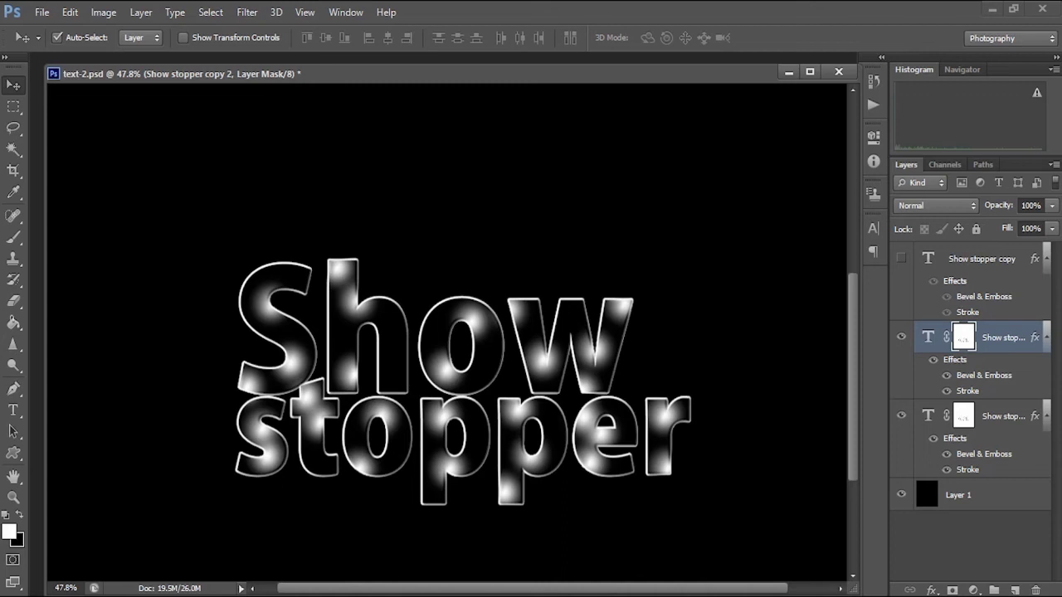
Apply a Gaussian Blur with a 25-pixel radius to the duplicate layer's mask.
click(247, 12)
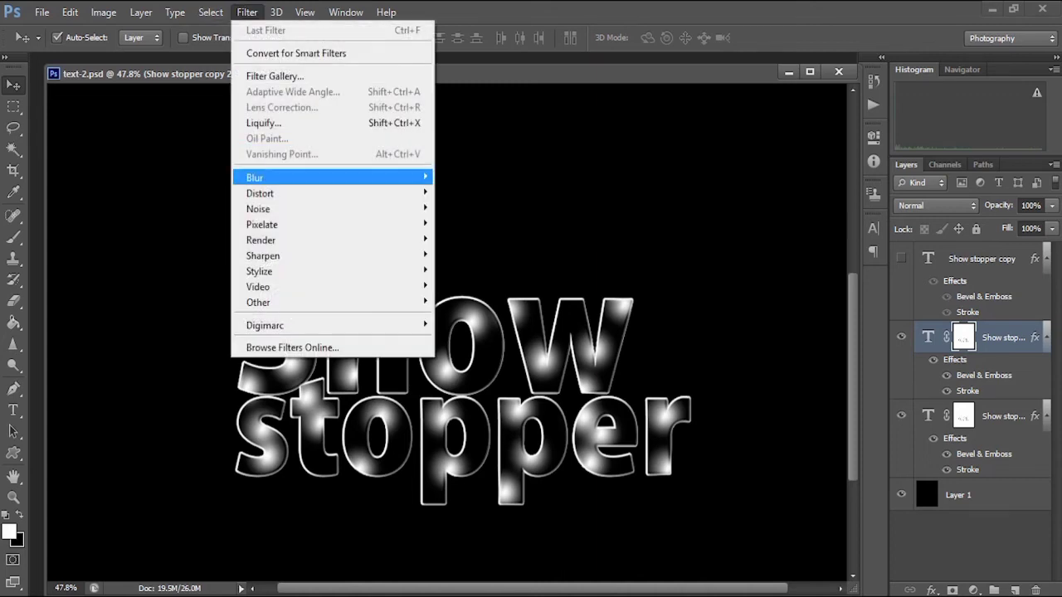
mouse_move(254, 177)
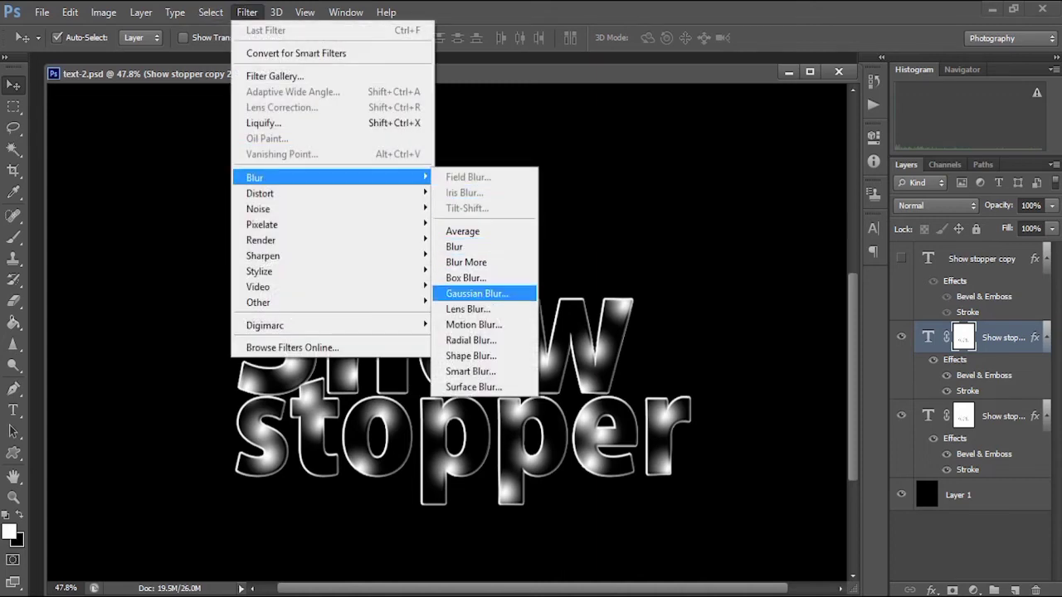
key(Return)
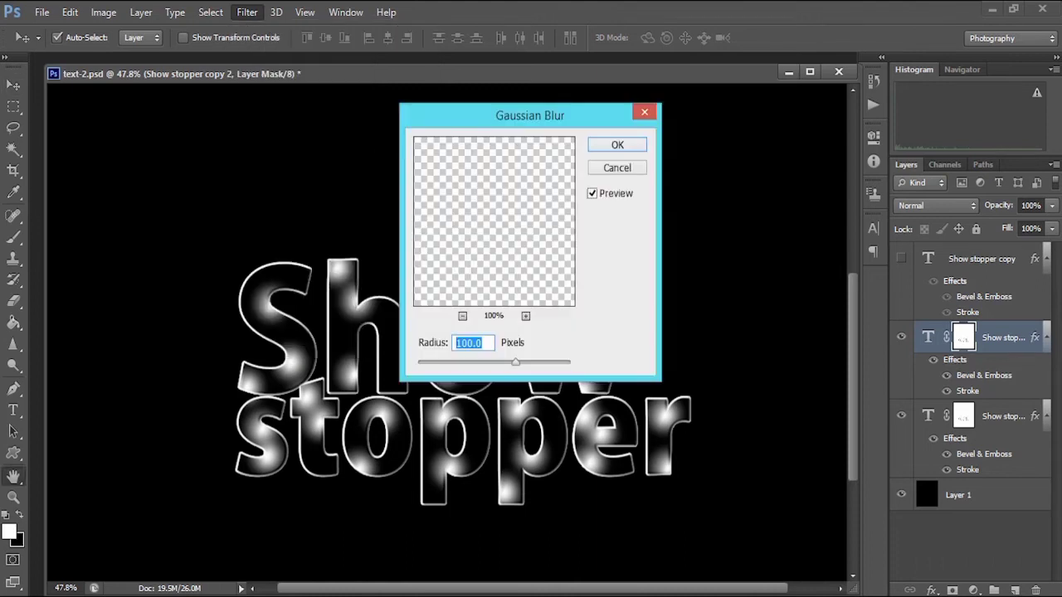
click(462, 316)
click(462, 316)
click(462, 316)
click(462, 316)
click(462, 316)
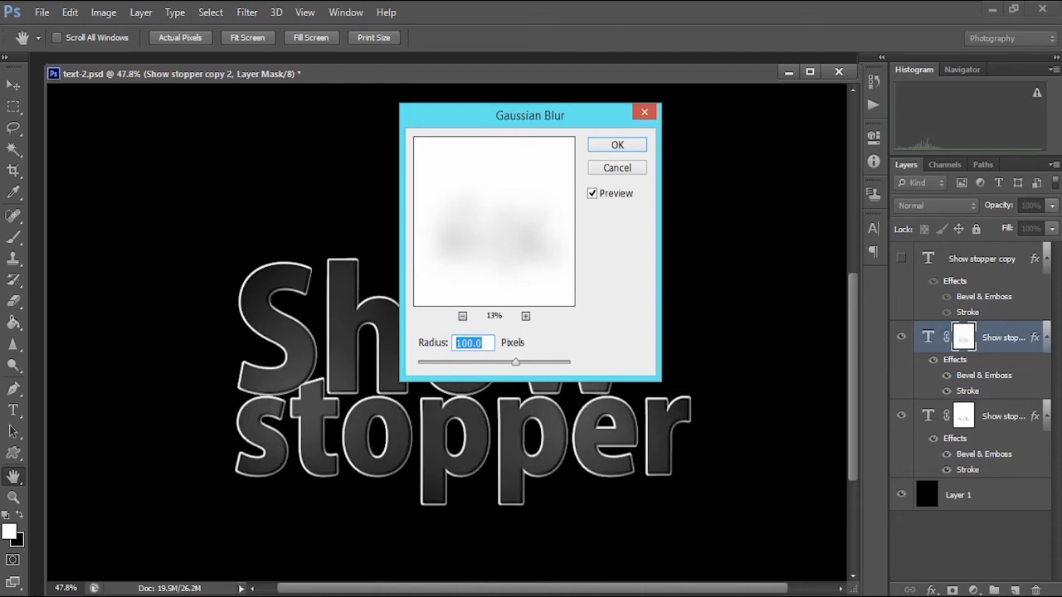
text(25)
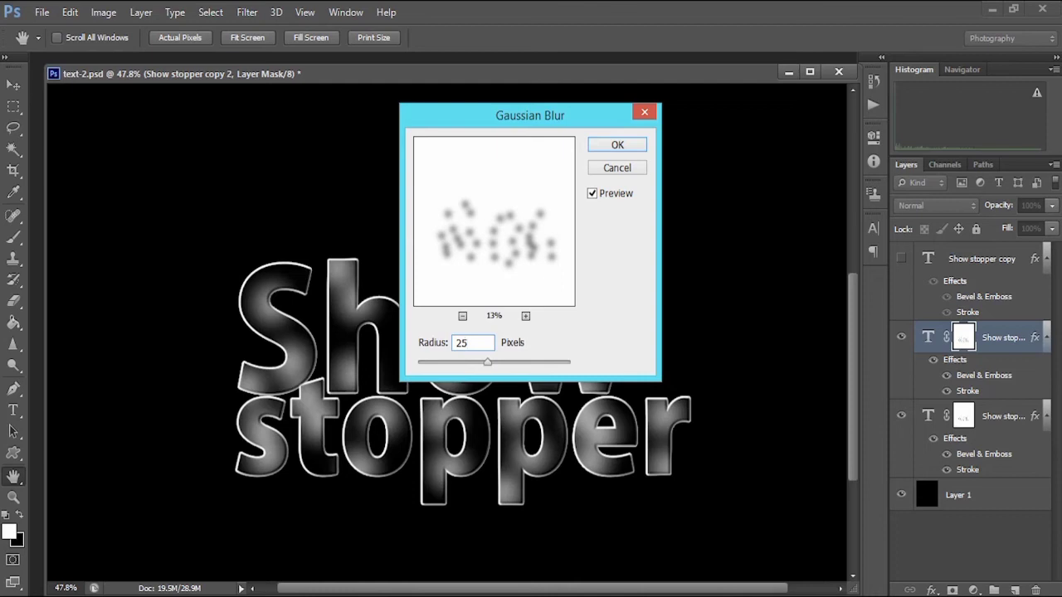
key(Return)
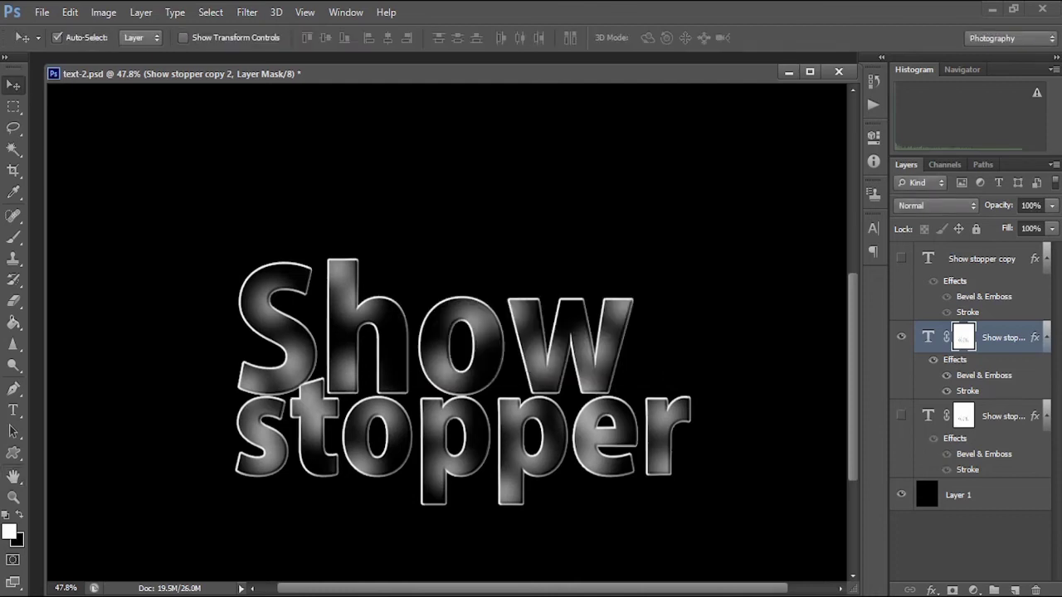
Duplicate the blurred Show stopper copy under the default name and apply a Gaussian Blur with a 50-pixel radius to the new copy's mask.
right_click(1005, 338)
click(720, 117)
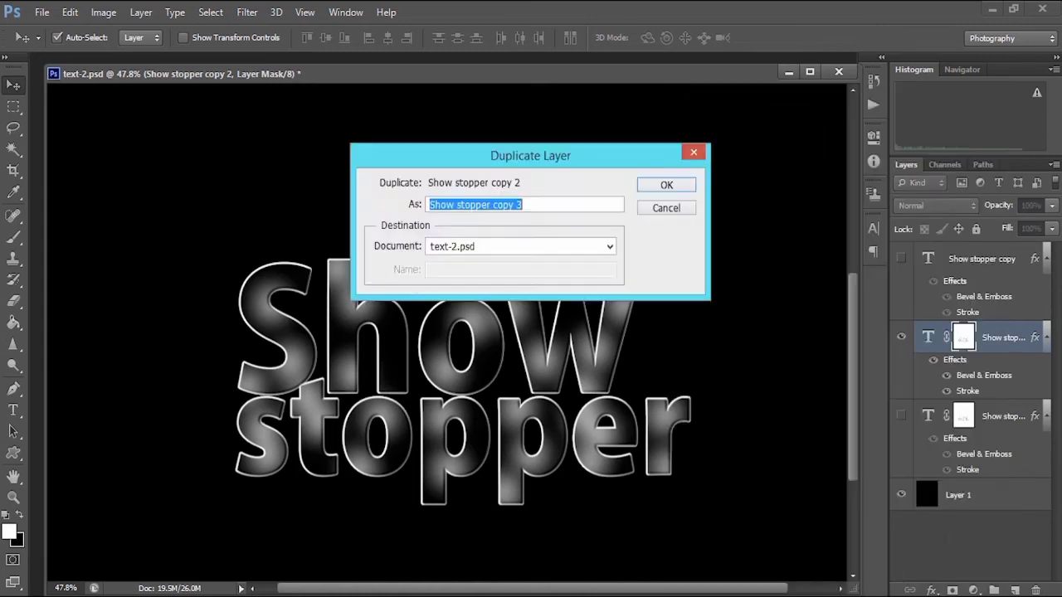
key(Return)
click(247, 12)
mouse_move(258, 177)
click(477, 294)
text(50)
key(Return)
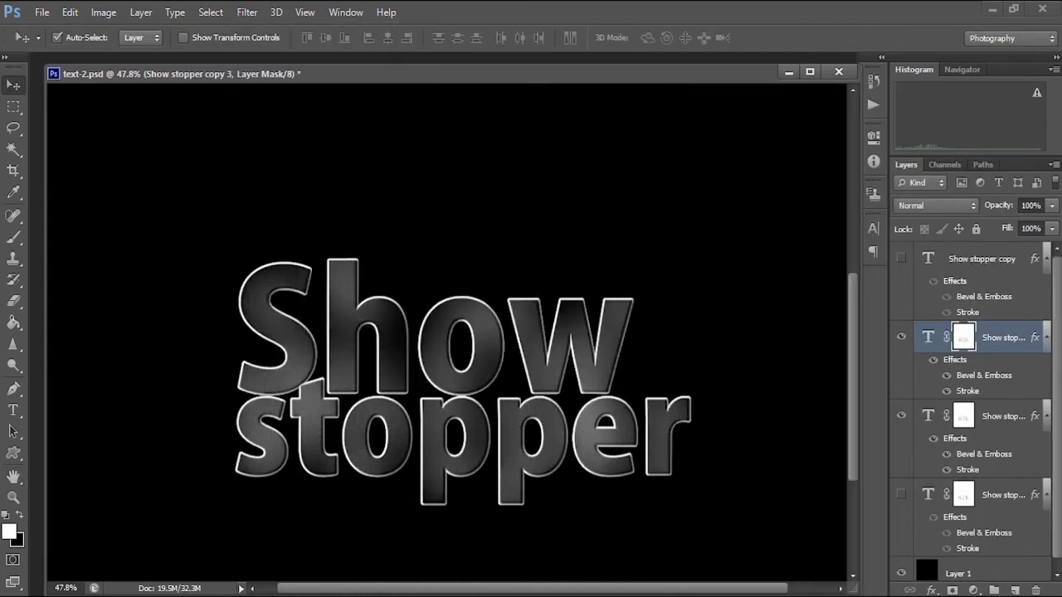
Duplicate the newest masked Show stopper copy and apply a Gaussian Blur with a 100-pixel radius to its mask.
right_click(1005, 338)
click(719, 116)
key(Return)
click(247, 12)
click(477, 293)
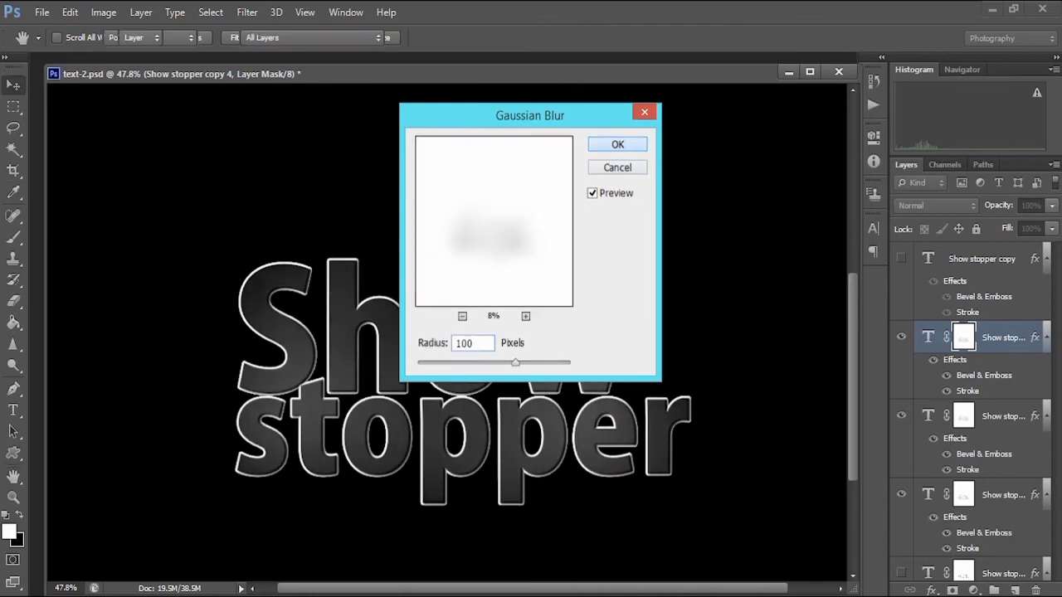
key(Return)
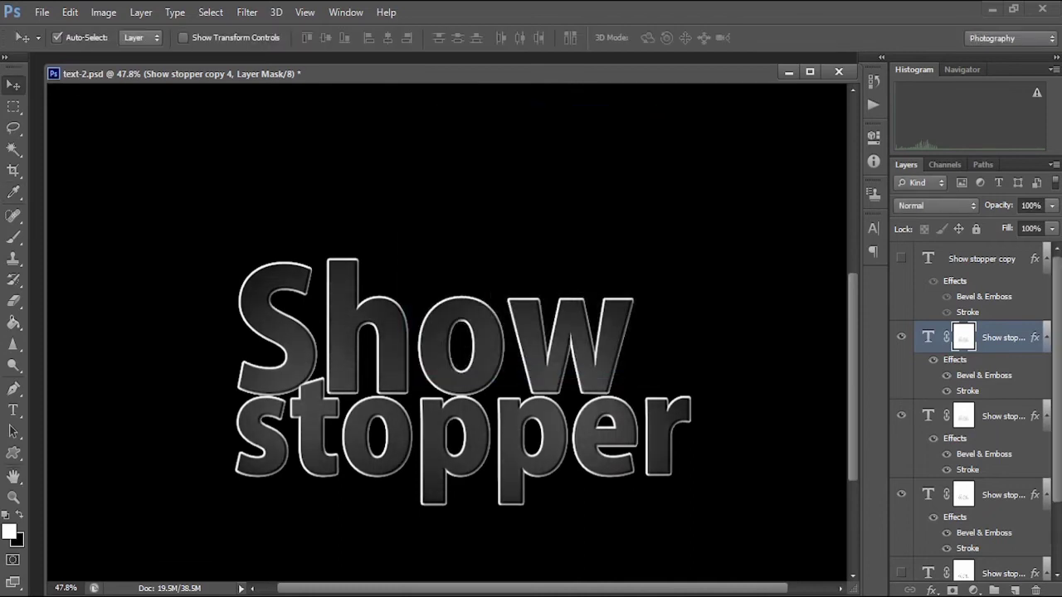
Try several blend modes, including Screen, on the masked layers Show stopper copy 4 and copy 3.
scroll(970, 411, down, 3)
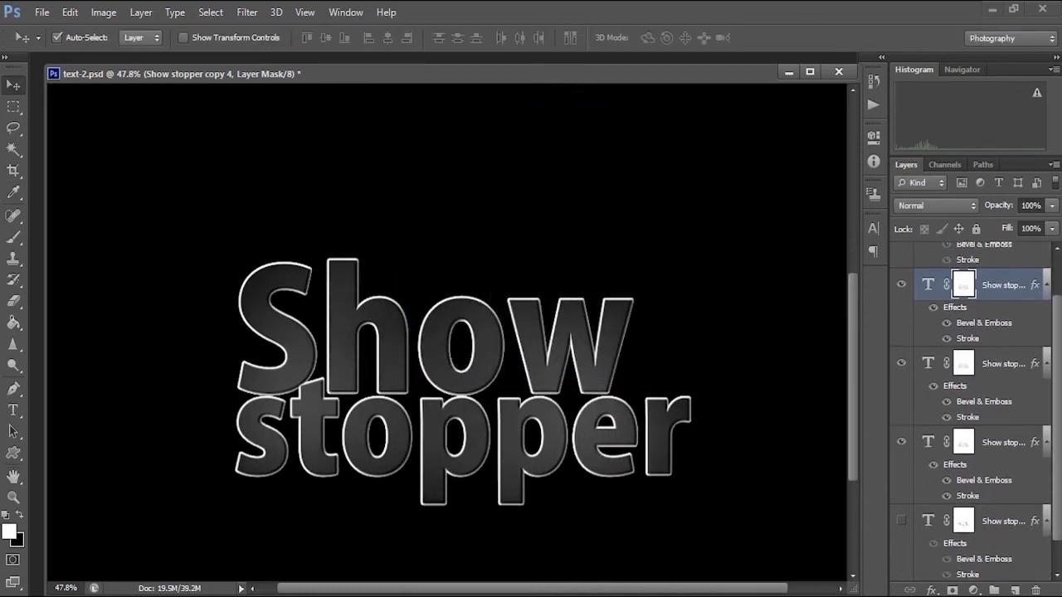
scroll(970, 411, up, 3)
click(935, 204)
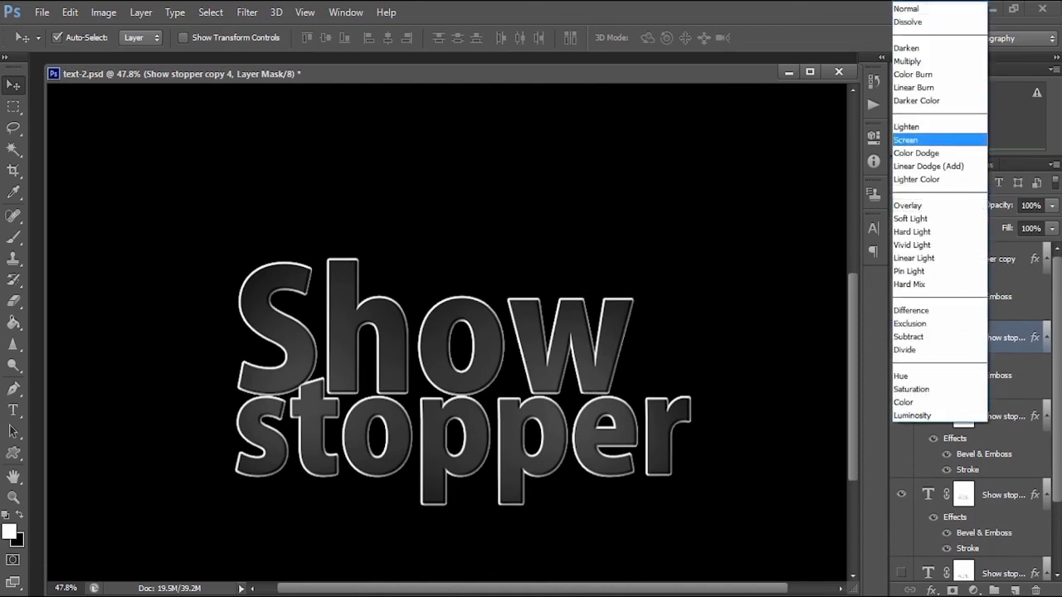
click(906, 140)
click(1004, 416)
click(935, 205)
click(911, 59)
click(936, 205)
click(911, 202)
click(1003, 337)
click(936, 204)
click(911, 201)
Set the blend mode of the Show stopper copy 3 layer to Screen.
click(1004, 416)
click(935, 205)
click(905, 139)
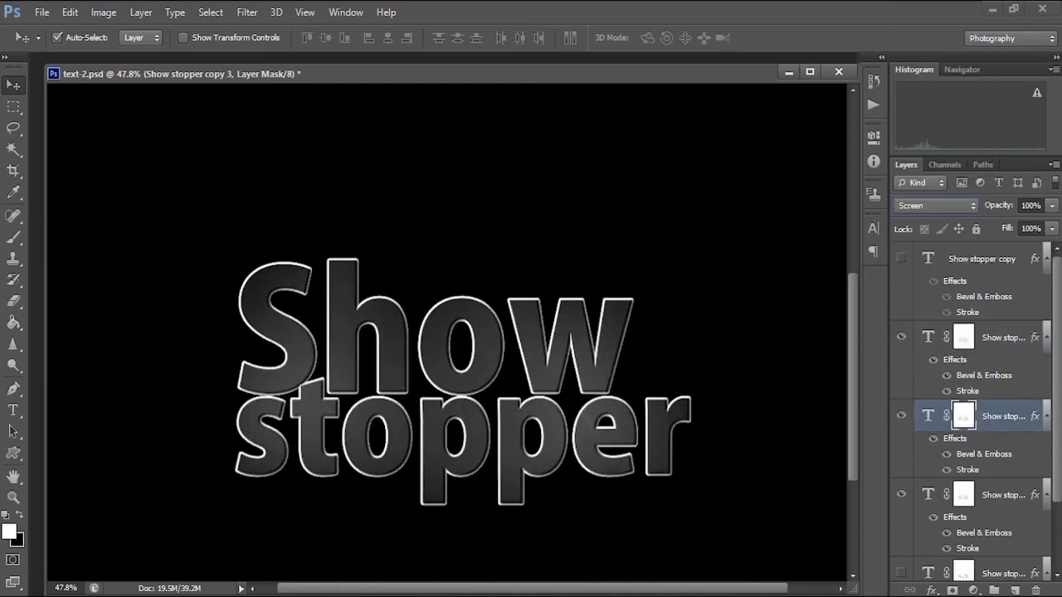
Try other blend modes on the Show stopper copy 2 layer, ending with Linear Dodge (Add).
click(1003, 495)
click(936, 205)
click(911, 60)
click(935, 205)
click(921, 166)
Show the original masked Show stopper layer and set the Show stopper copy 4 layer's blend mode to Linear Dodge (Add).
scroll(954, 488, down, 3)
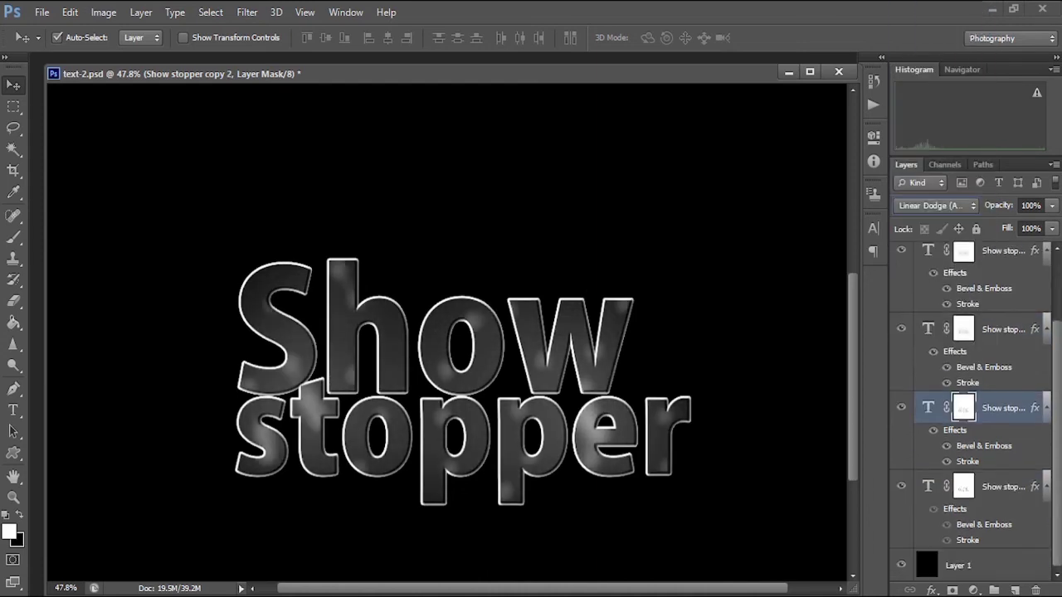
click(901, 486)
scroll(954, 415, up, 3)
click(1004, 337)
click(936, 205)
click(911, 139)
click(936, 205)
click(929, 166)
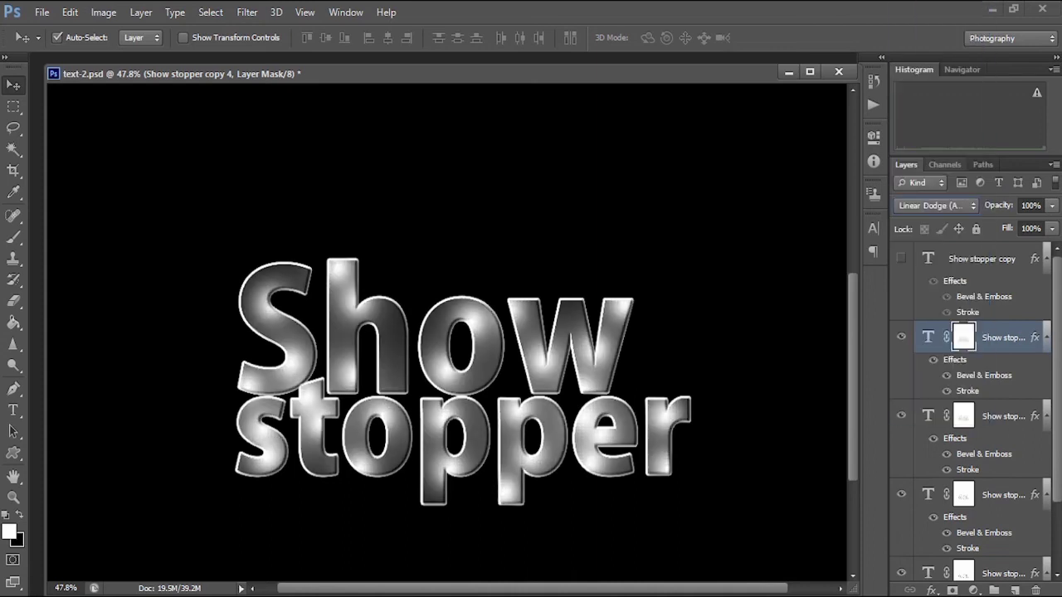
Set the blend mode of the Show stopper copy 2 layer to Overlay.
click(1004, 416)
click(1003, 495)
click(936, 205)
click(921, 203)
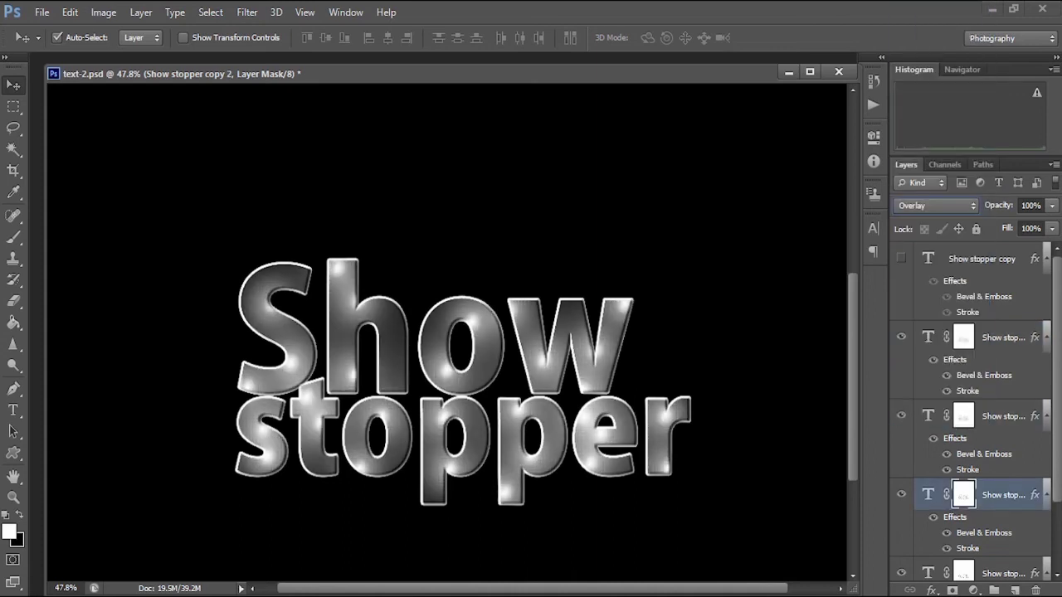
Check the lettering with the black background and the original masked Show stopper layer hidden and shown.
scroll(970, 415, down, 2)
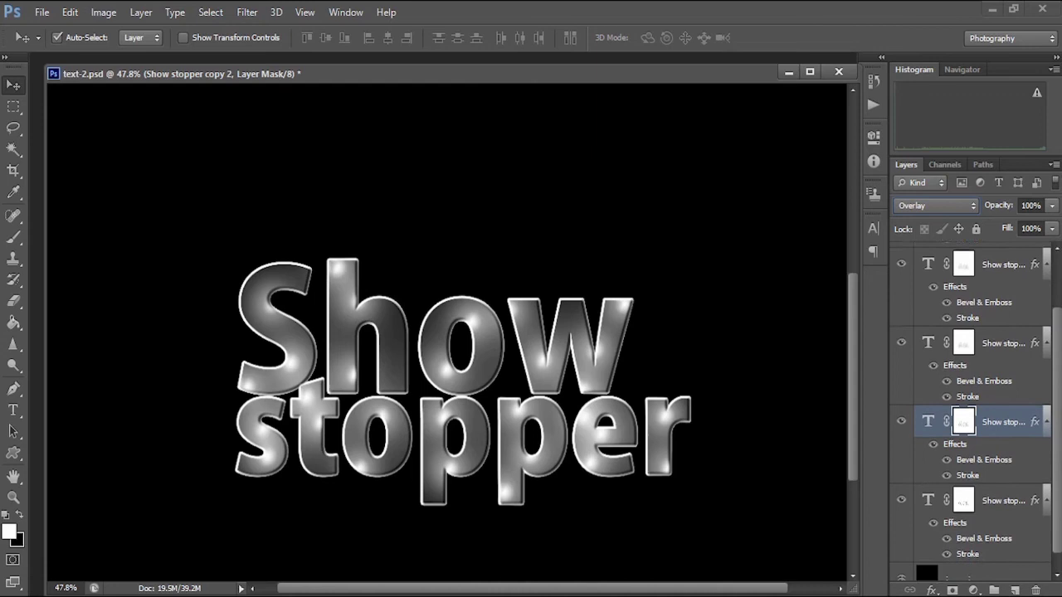
click(901, 565)
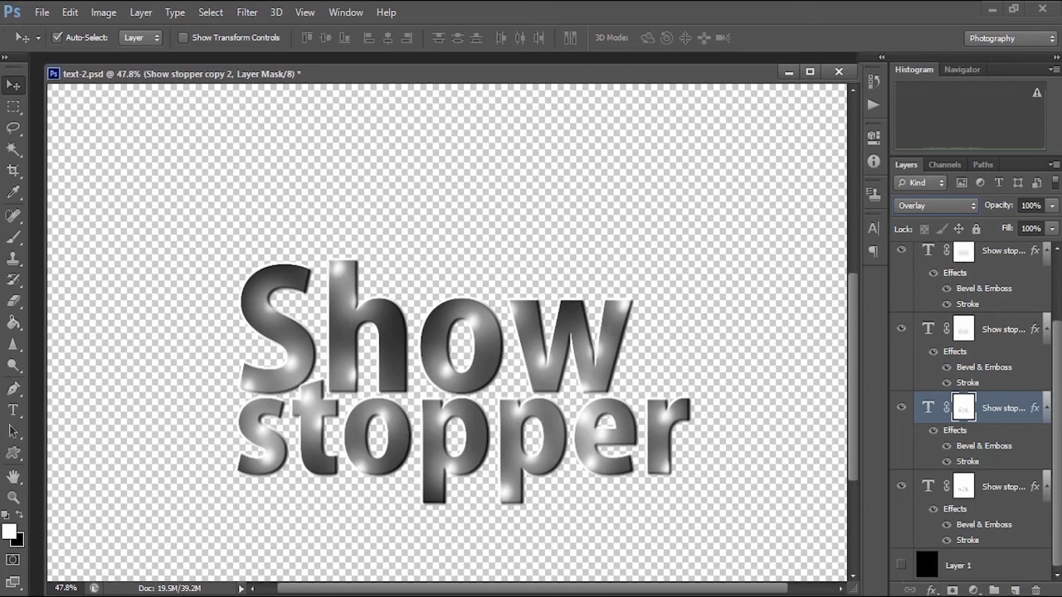
click(900, 486)
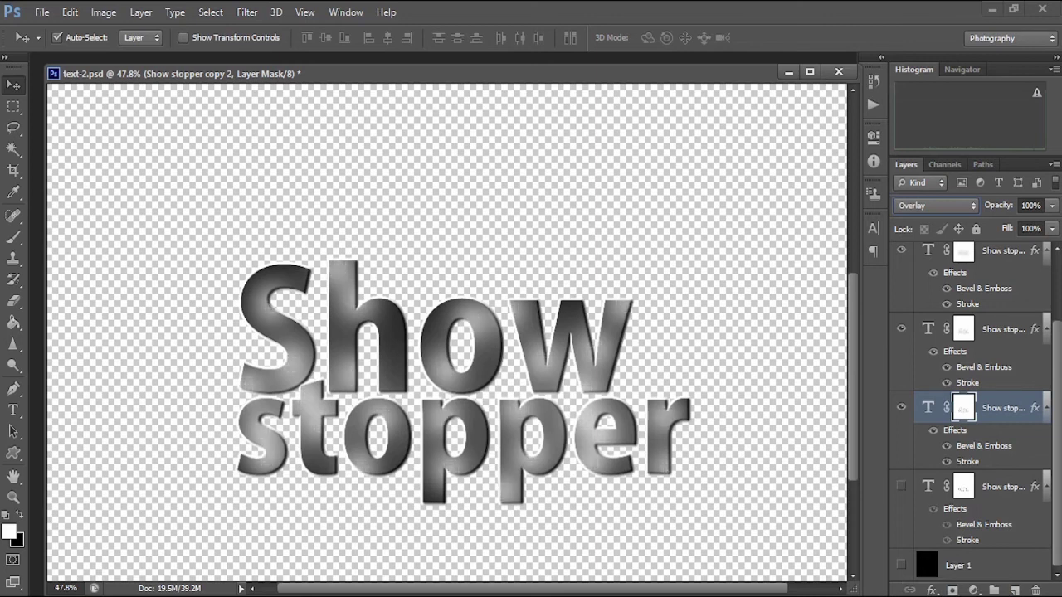
click(901, 486)
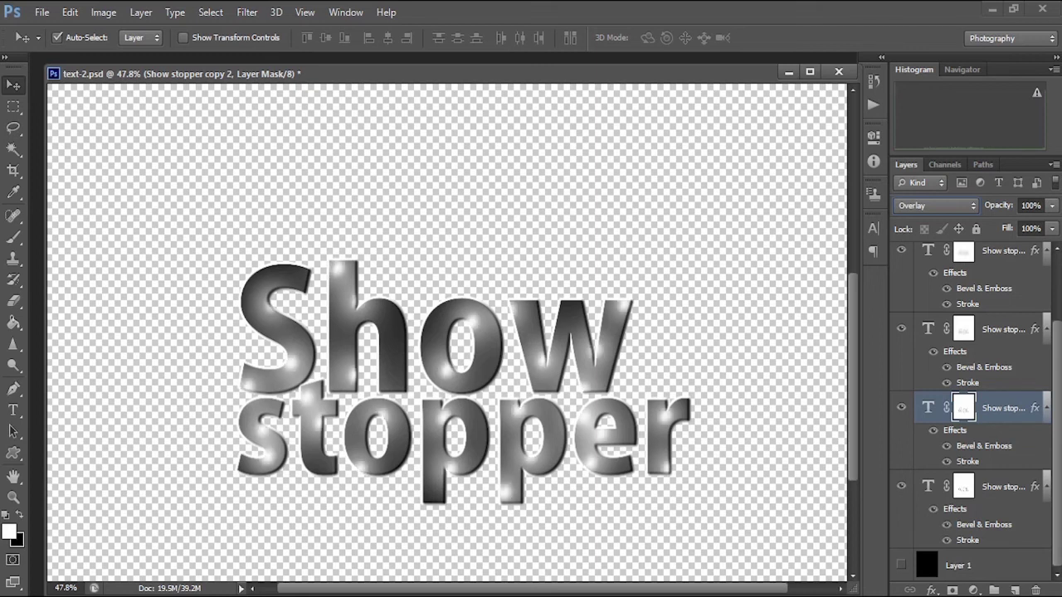
click(900, 565)
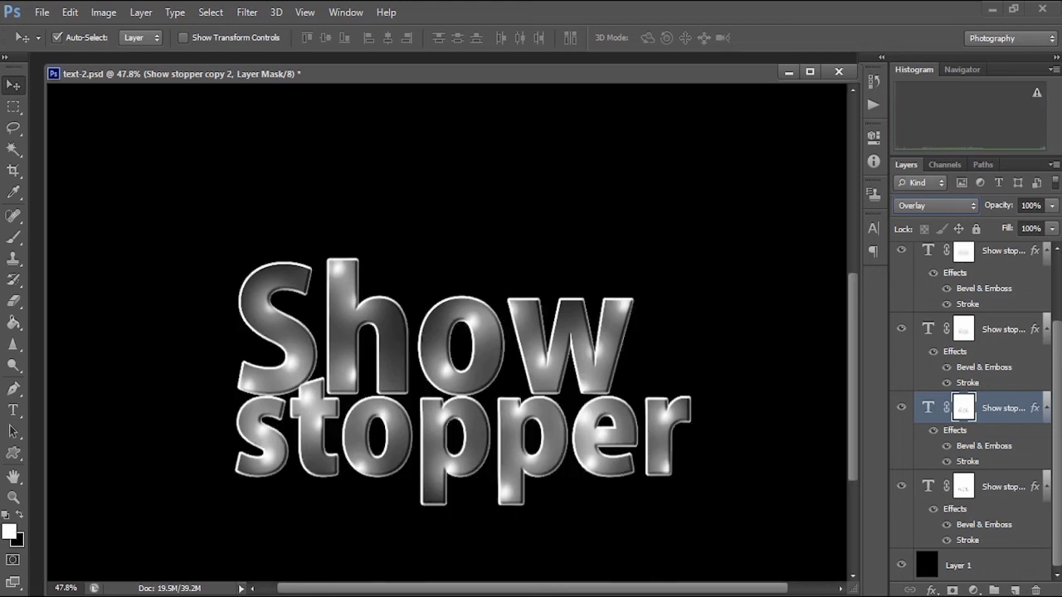
Save the document under the new name text-3.psd.
scroll(971, 406, up, 3)
scroll(971, 406, down, 2)
click(42, 11)
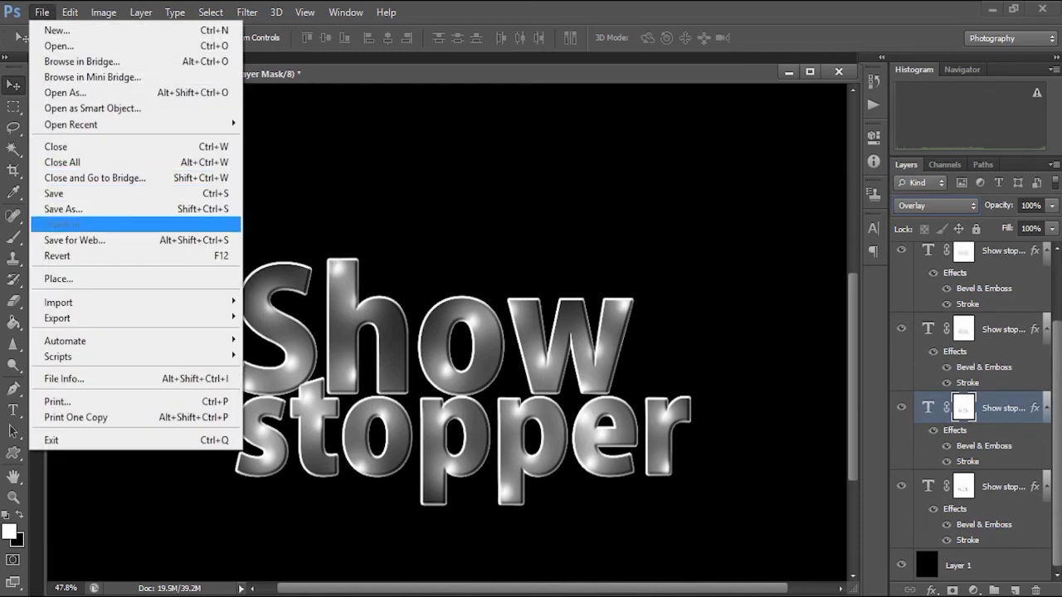
click(75, 209)
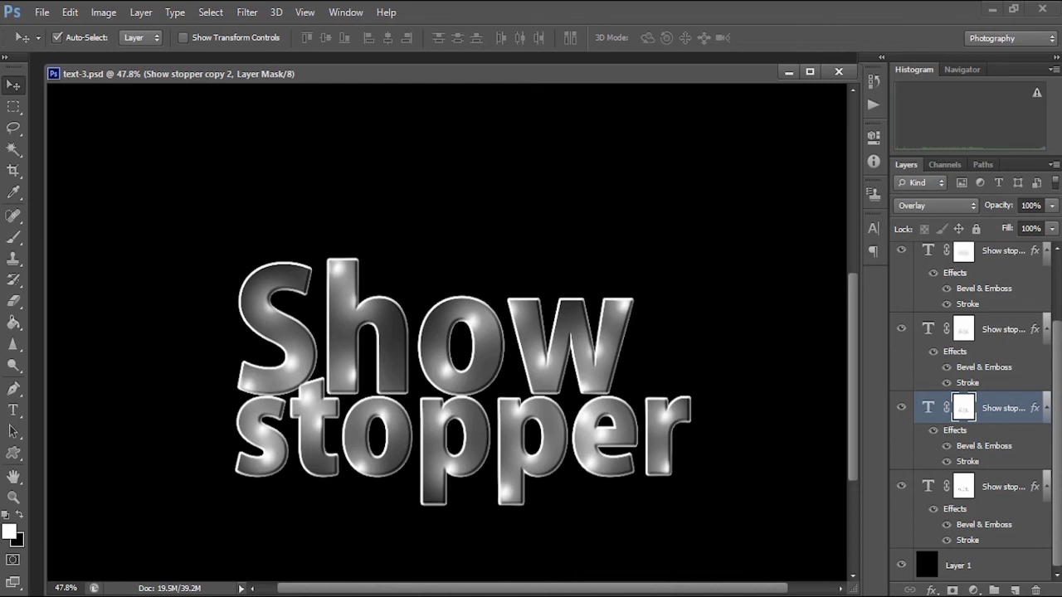
Delete the three masked duplicates Show stopper copy 4, copy 3 and copy 2, keeping the original masked layer.
scroll(971, 410, up, 3)
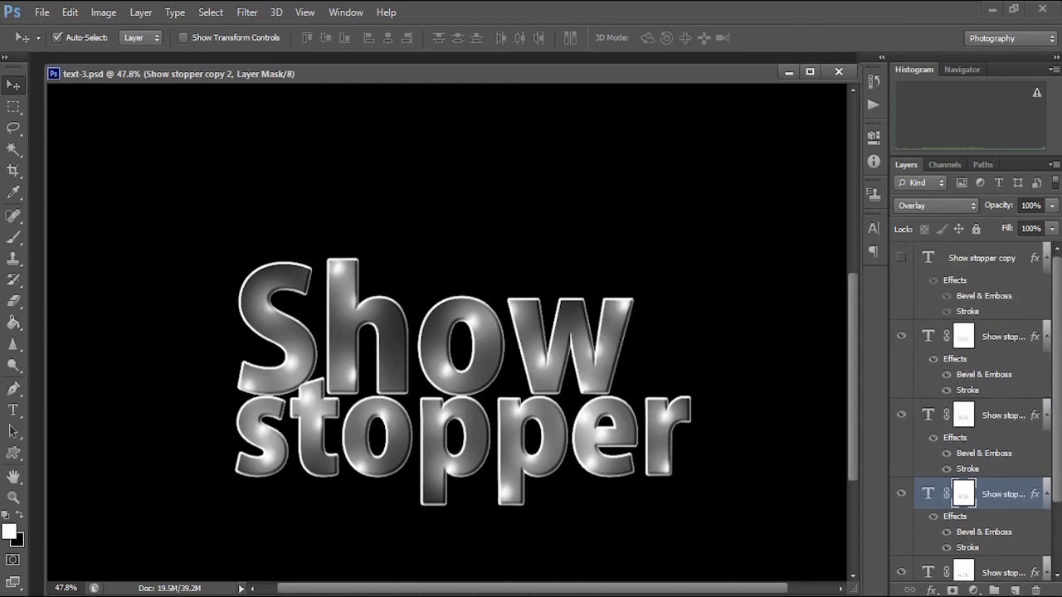
click(1003, 338)
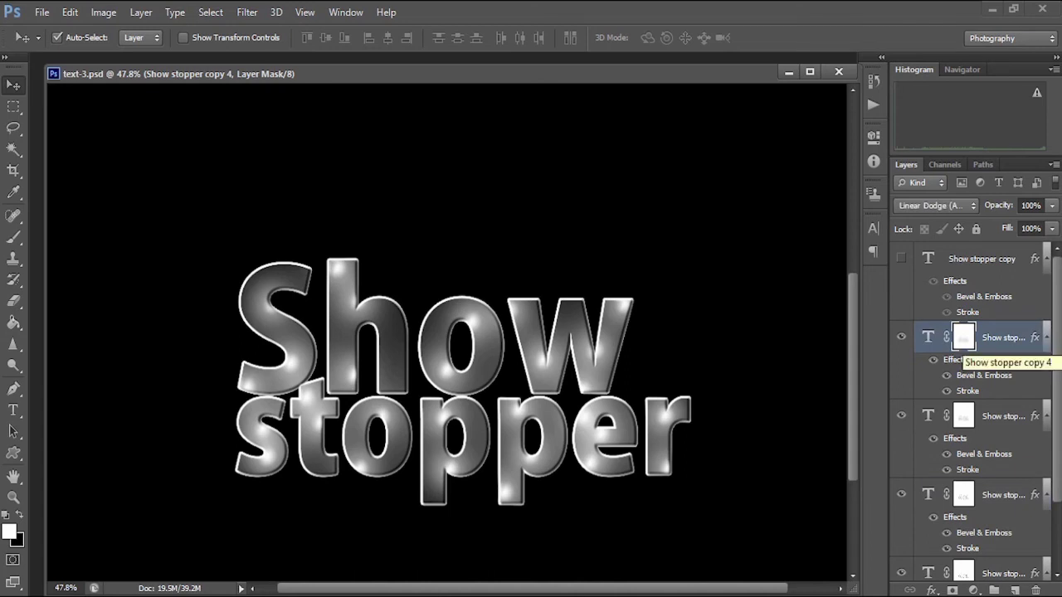
right_click(991, 338)
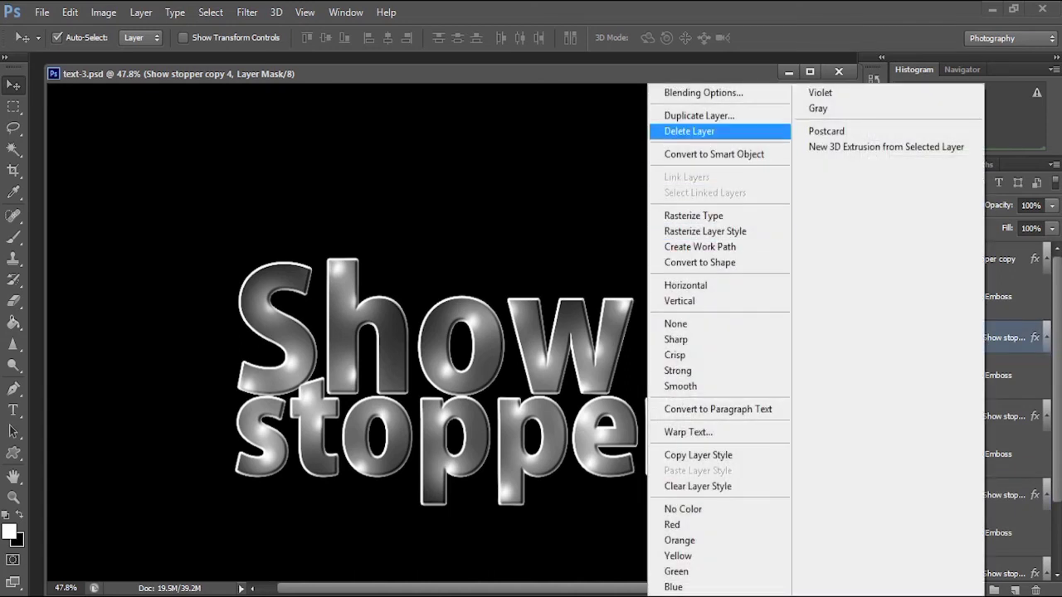
click(689, 131)
click(470, 241)
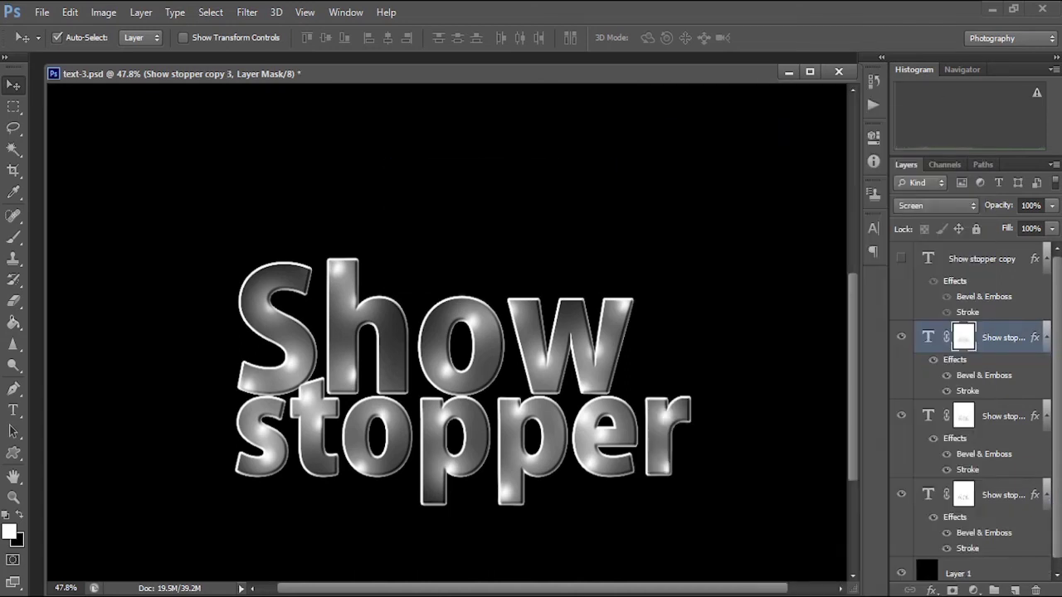
right_click(992, 338)
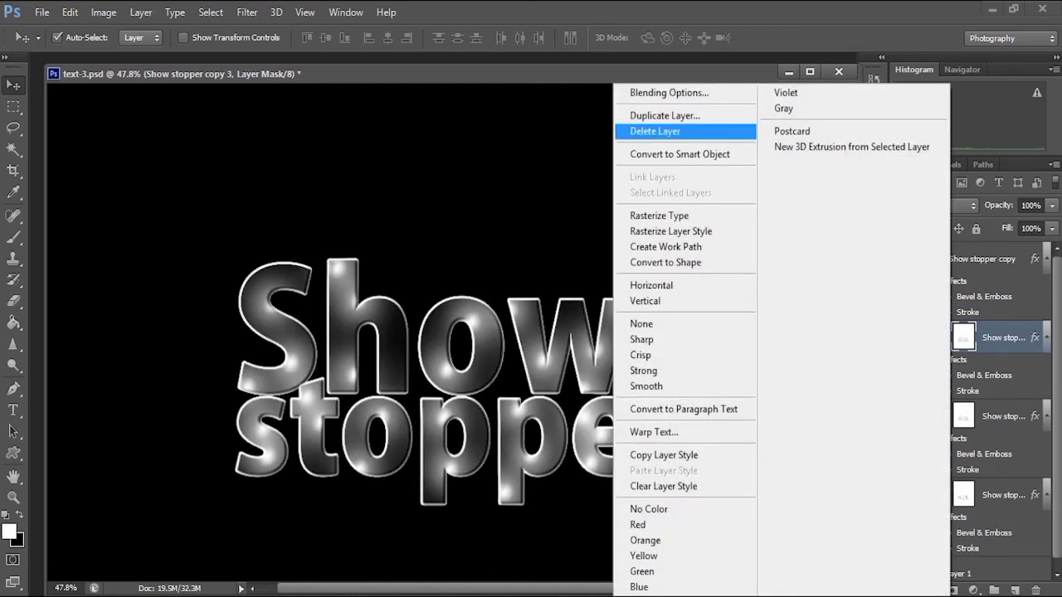
click(689, 132)
click(470, 240)
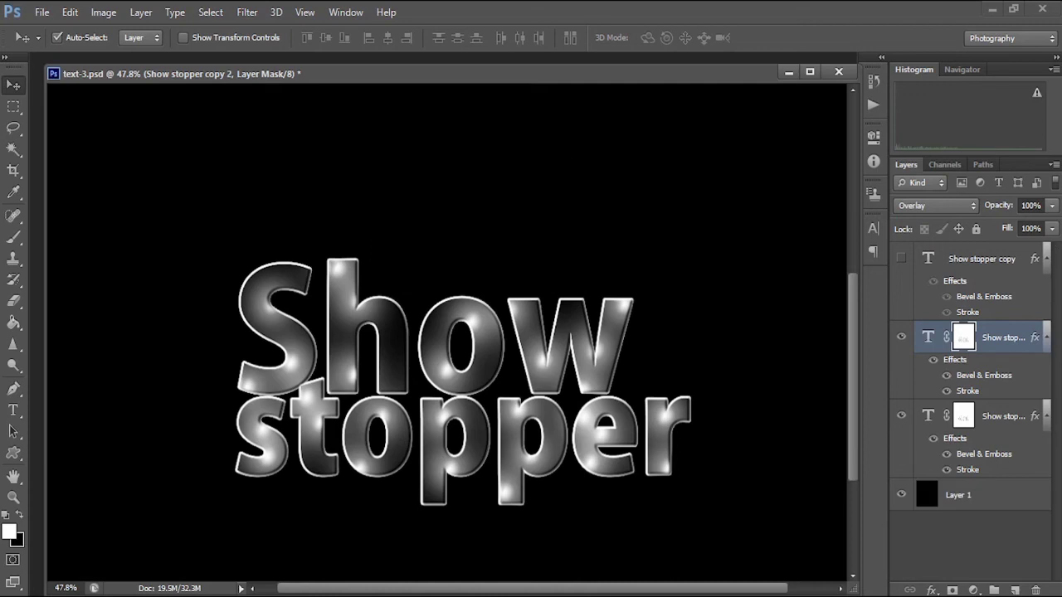
right_click(991, 338)
click(688, 131)
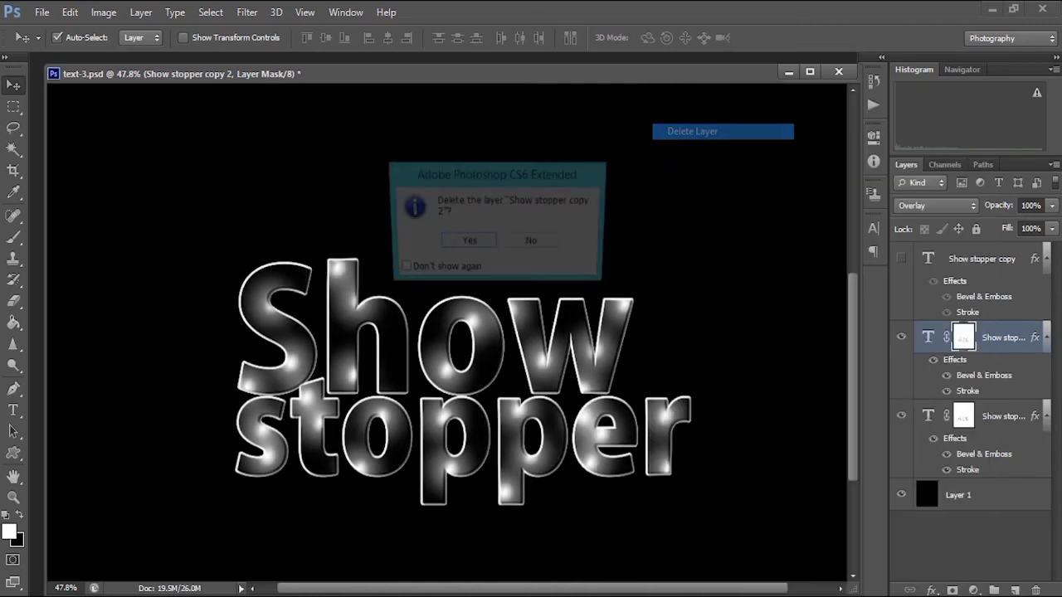
click(469, 241)
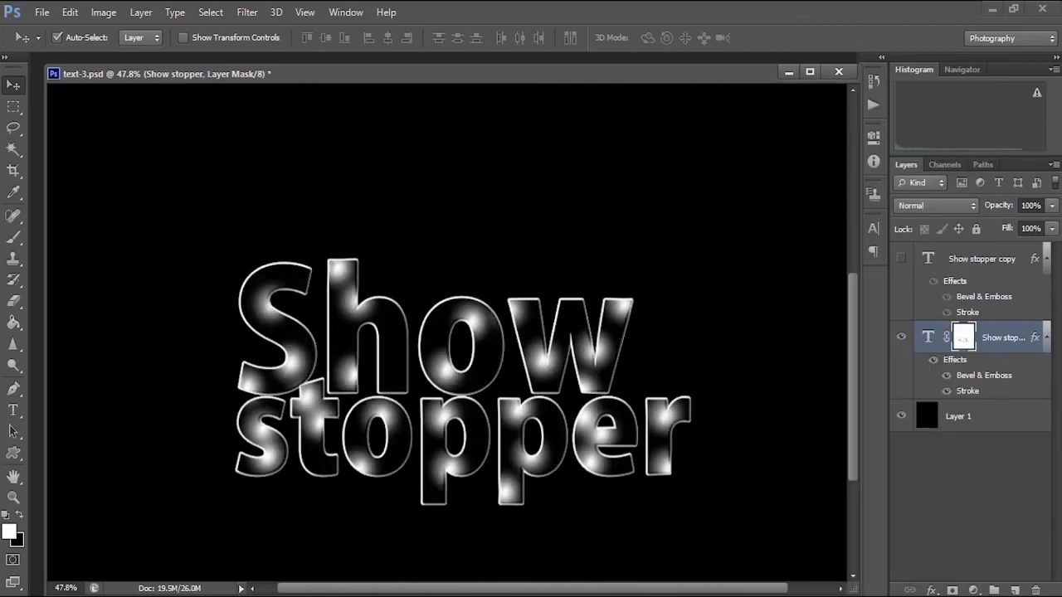
Hide the black background layer and set the masked Show stopper layer's fill opacity to 0%.
click(900, 416)
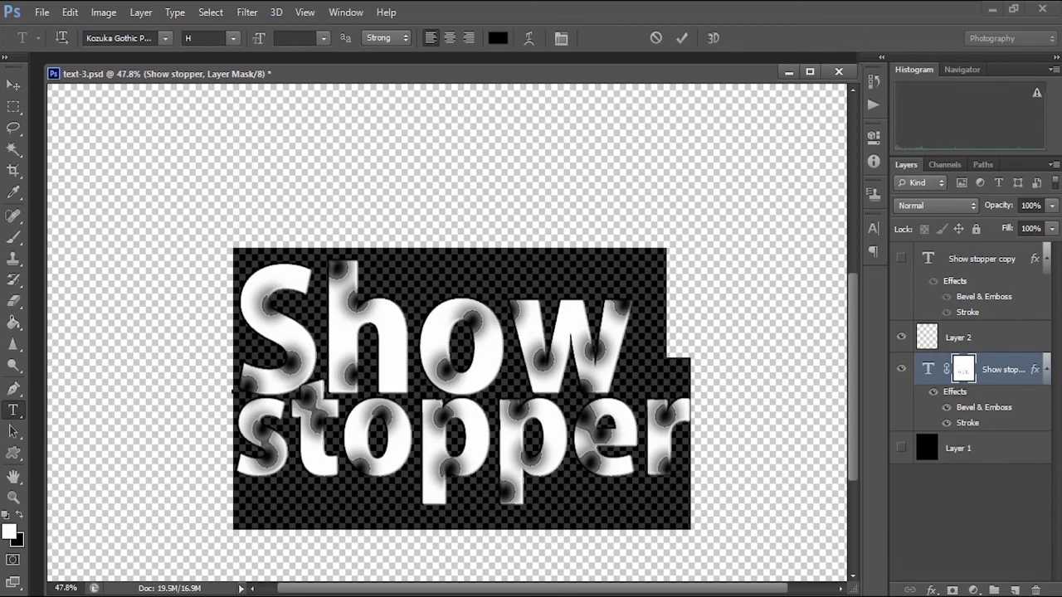
key(ctrl+Return)
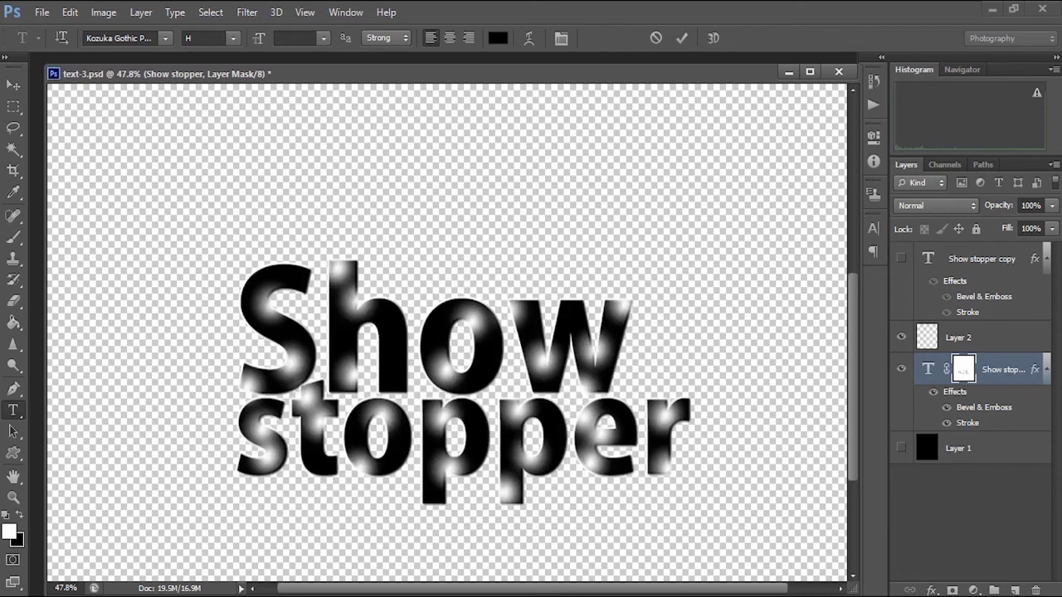
double_click(1034, 370)
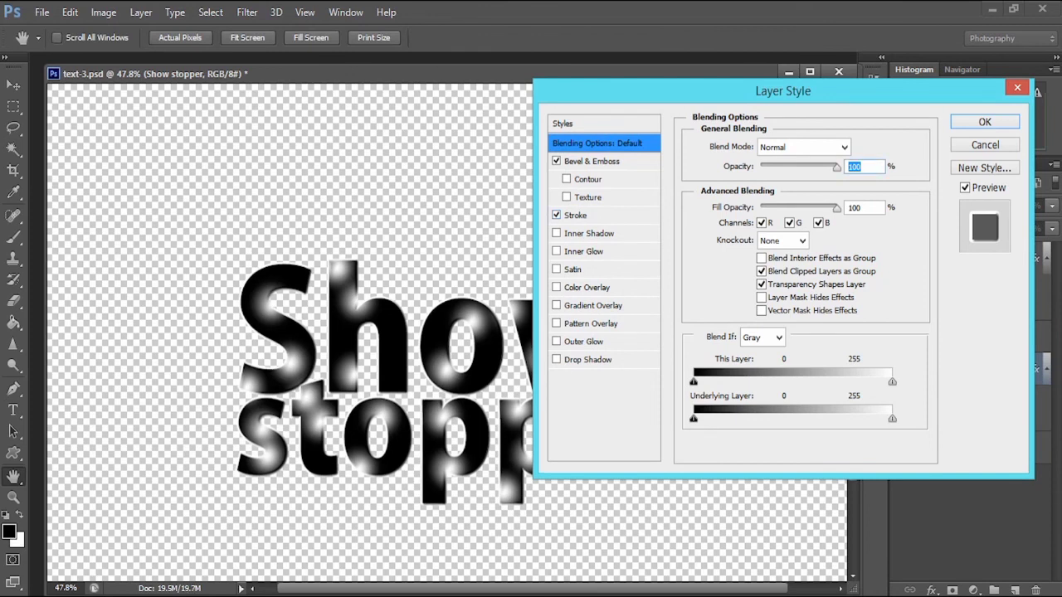
drag(837, 208, 769, 208)
text(0)
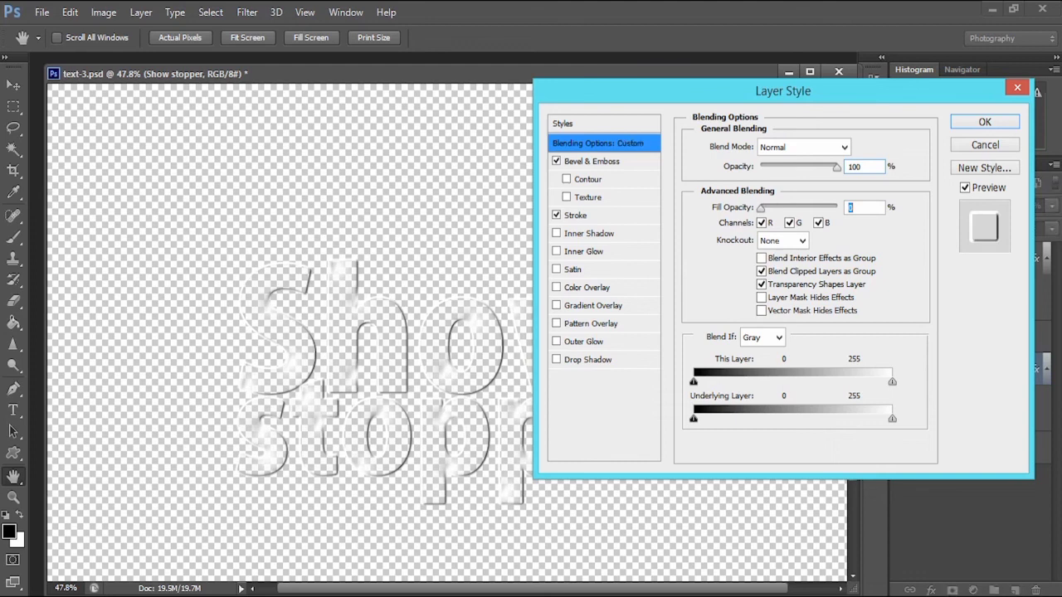
key(Return)
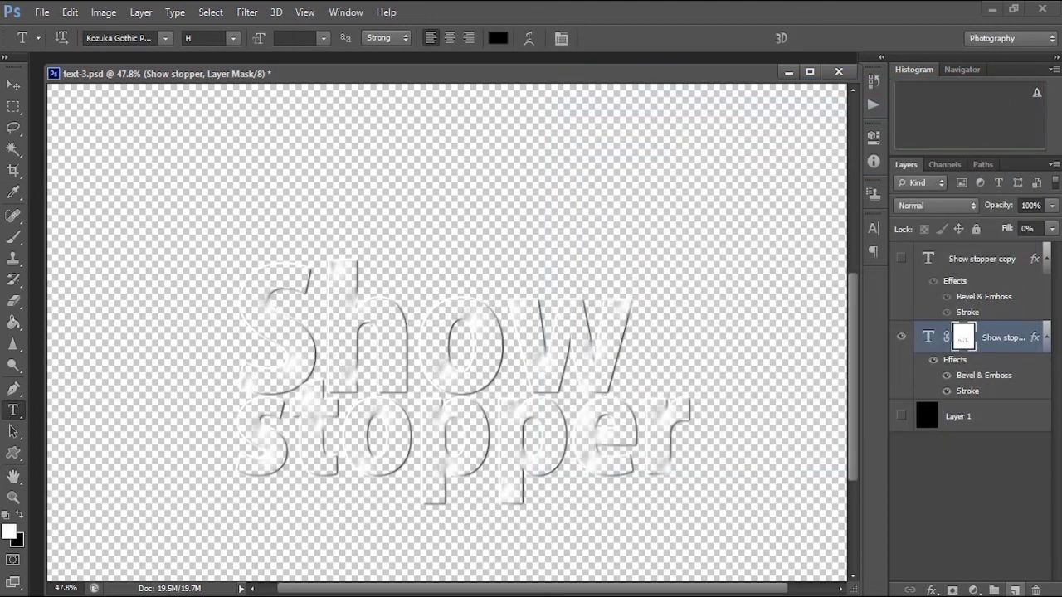
Add a new layer above the masked text and dab soft purple spots onto the letters with the size 150 brush.
click(1015, 590)
key(d)
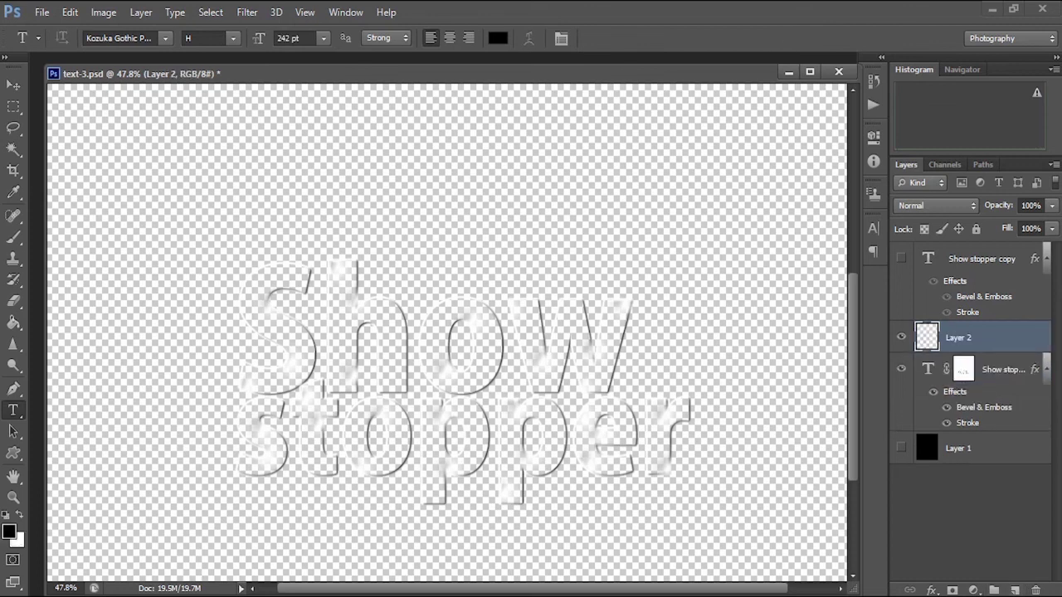
key(b)
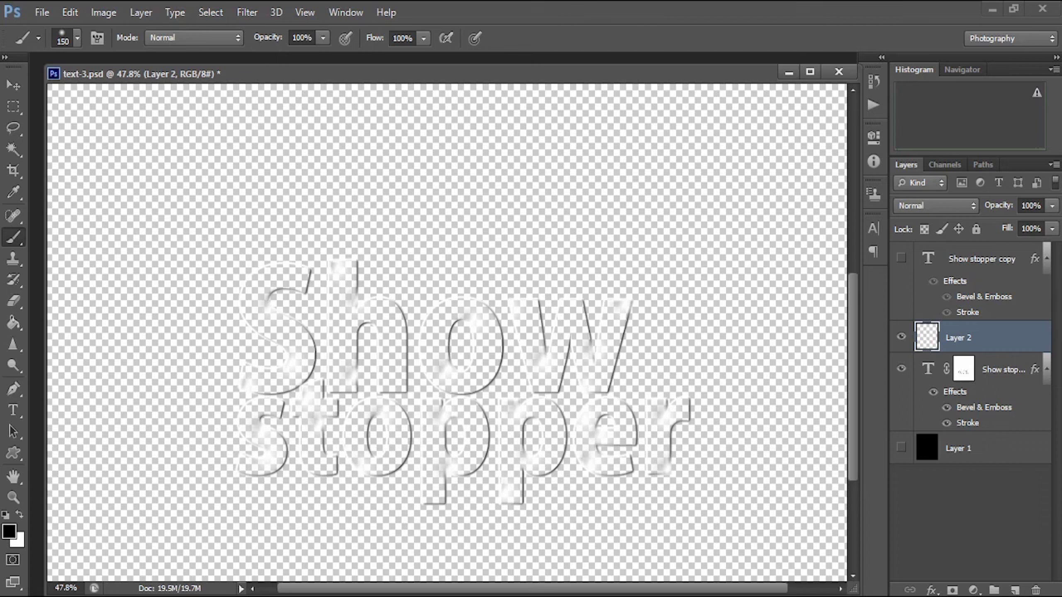
click(9, 532)
click(762, 233)
click(707, 258)
click(913, 180)
click(267, 320)
click(363, 306)
click(454, 349)
click(555, 341)
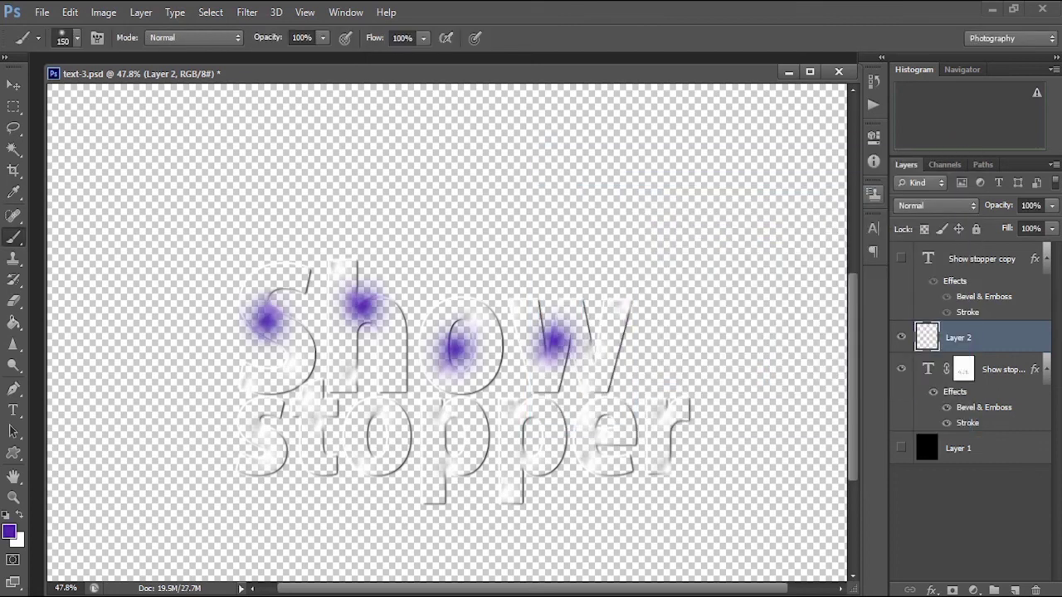
Add another new layer and dab soft light-blue spots around the Show stopper letters.
click(1015, 590)
click(9, 532)
click(761, 281)
click(741, 191)
click(914, 180)
click(248, 291)
click(496, 312)
click(245, 426)
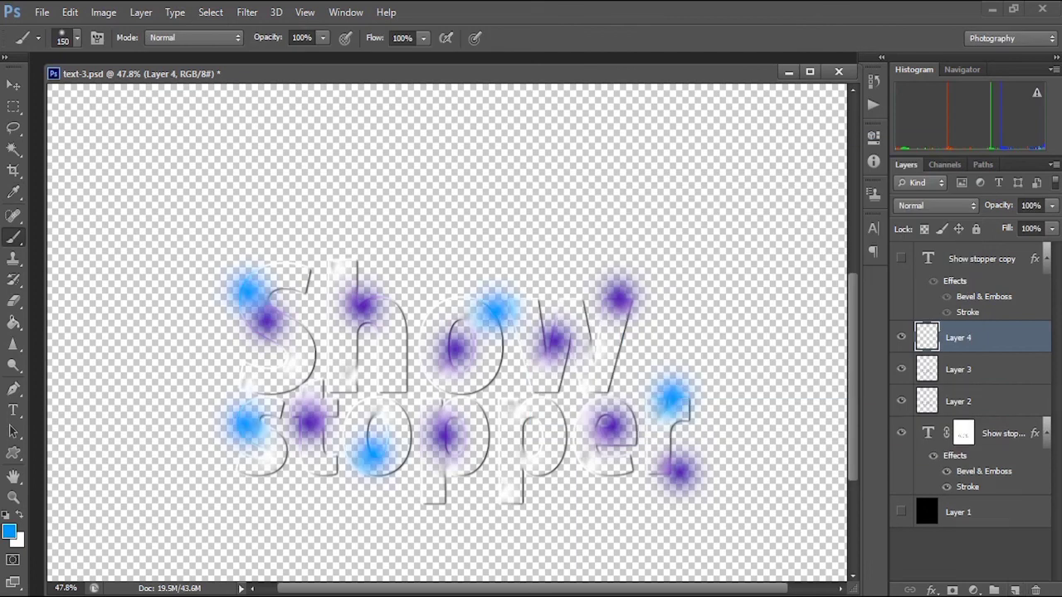
Dab soft pink spots across the letters of both words on Layer 4.
click(389, 407)
click(350, 374)
click(253, 469)
click(326, 265)
click(535, 384)
click(509, 490)
Add another new layer above Layer 4 and dab soft red spots around the Show stopper letters.
click(1015, 590)
click(9, 531)
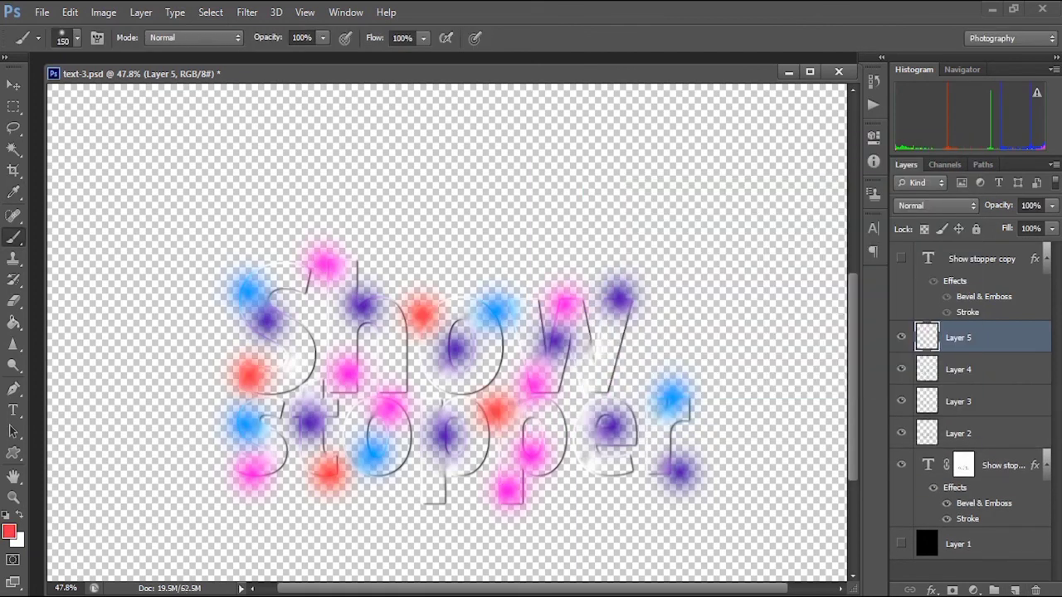
Set the colour-spot layers to the Linear Dodge (Add) blend mode and preview them briefly over the black background layer.
click(929, 166)
click(958, 369)
click(936, 205)
click(928, 166)
click(958, 402)
click(936, 206)
click(928, 166)
click(958, 433)
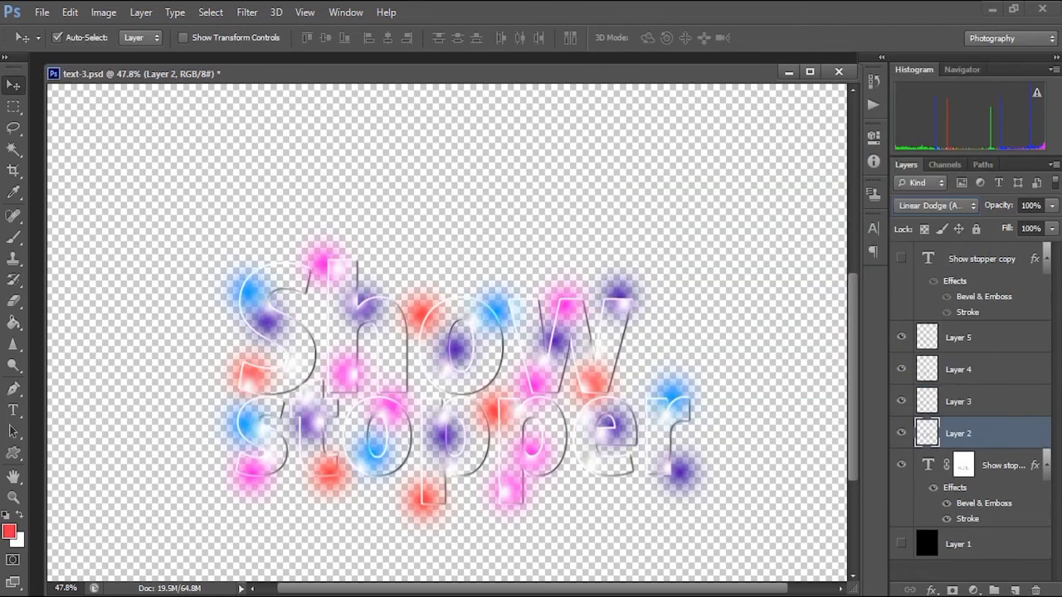
click(901, 544)
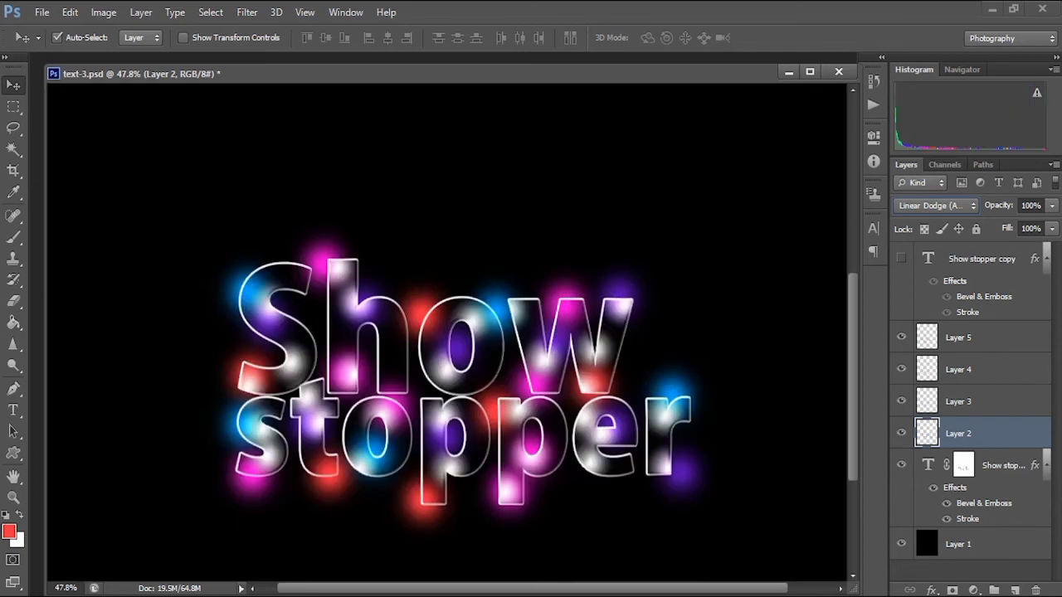
click(901, 544)
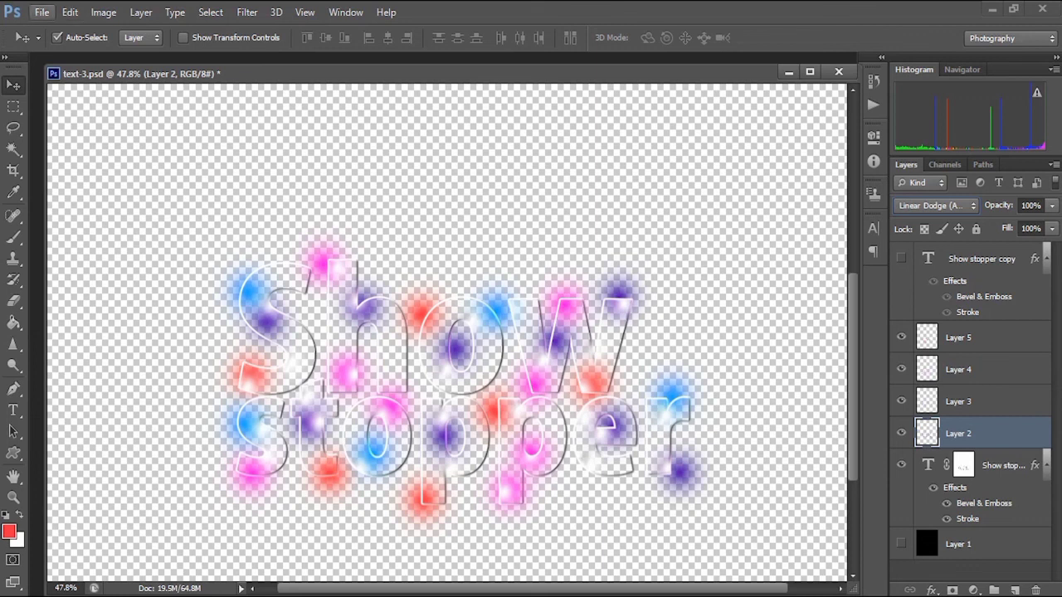
Save the colour-spotted lettering as text-4.psd and compare it with the text-1, text-2 and text-3 documents.
click(41, 11)
click(62, 209)
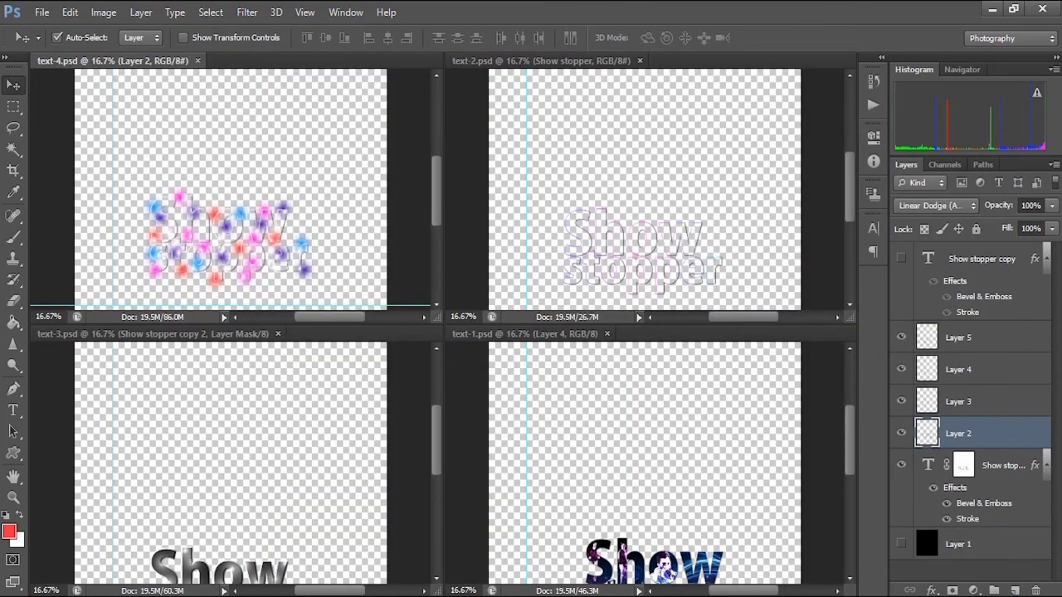
scroll(231, 463, down, 2)
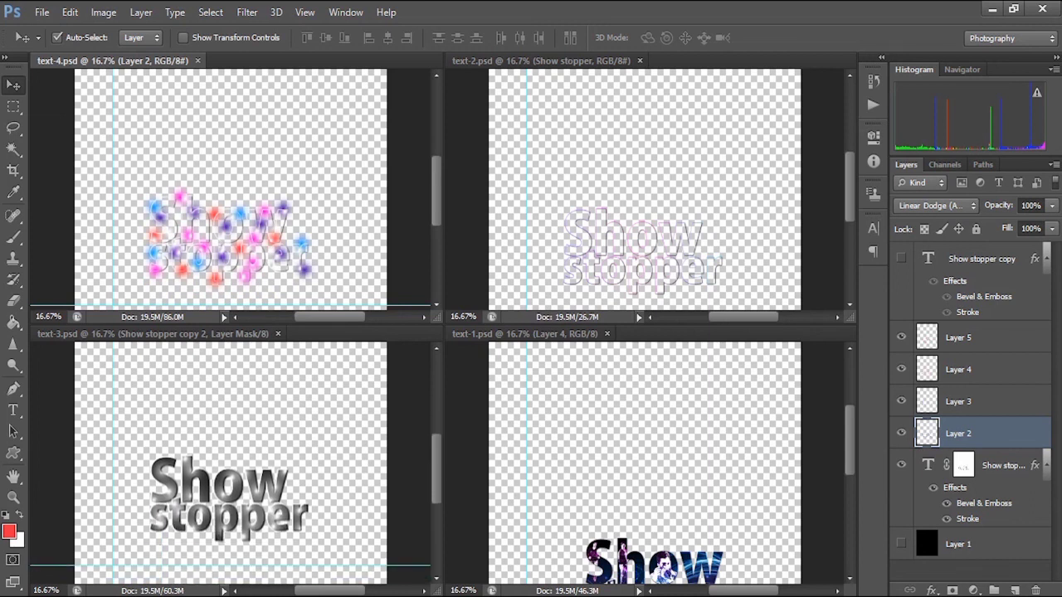
scroll(645, 461, down, 2)
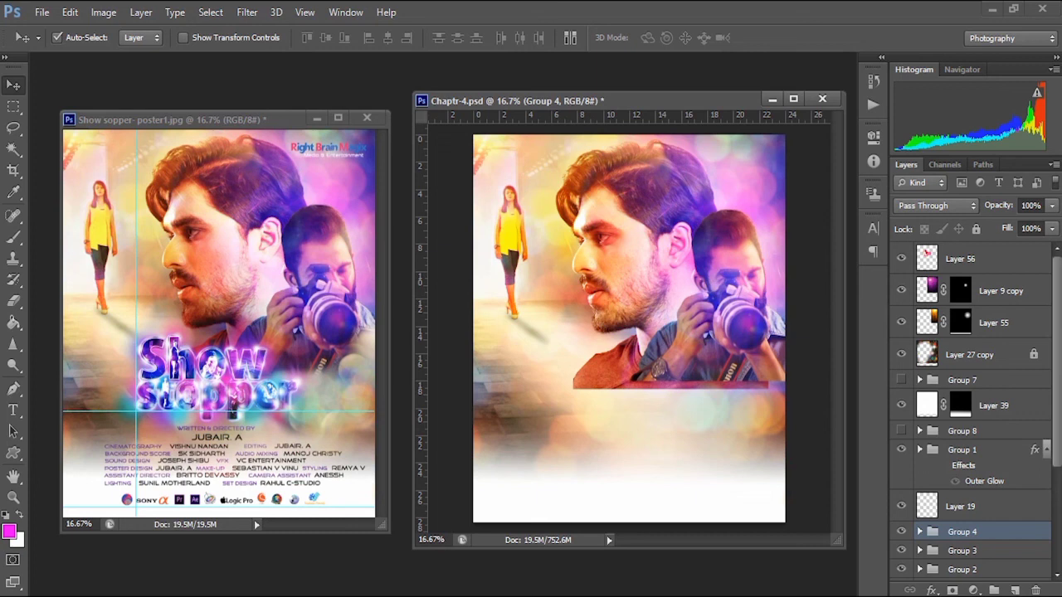
Compare the reference poster with the Chaptr-4.psd composition and return to Chaptr-4.psd.
key(ctrl+Tab)
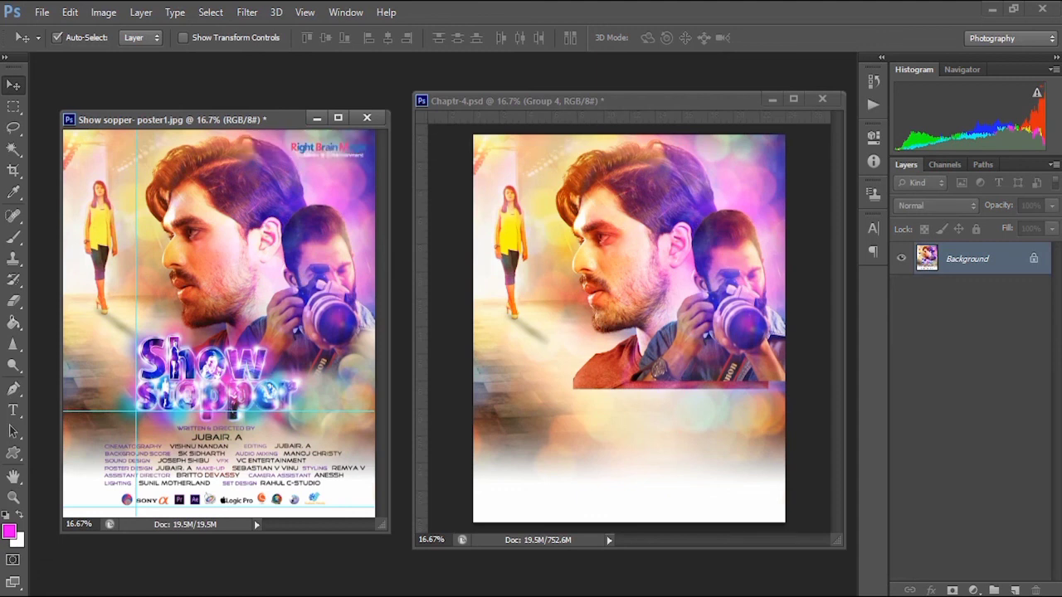
key(ctrl+Tab)
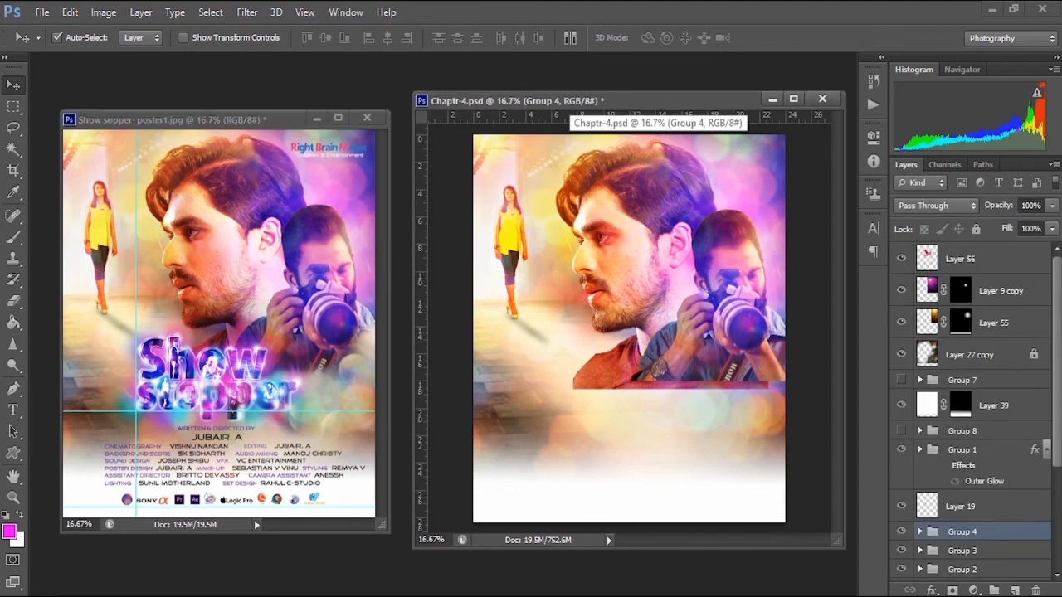